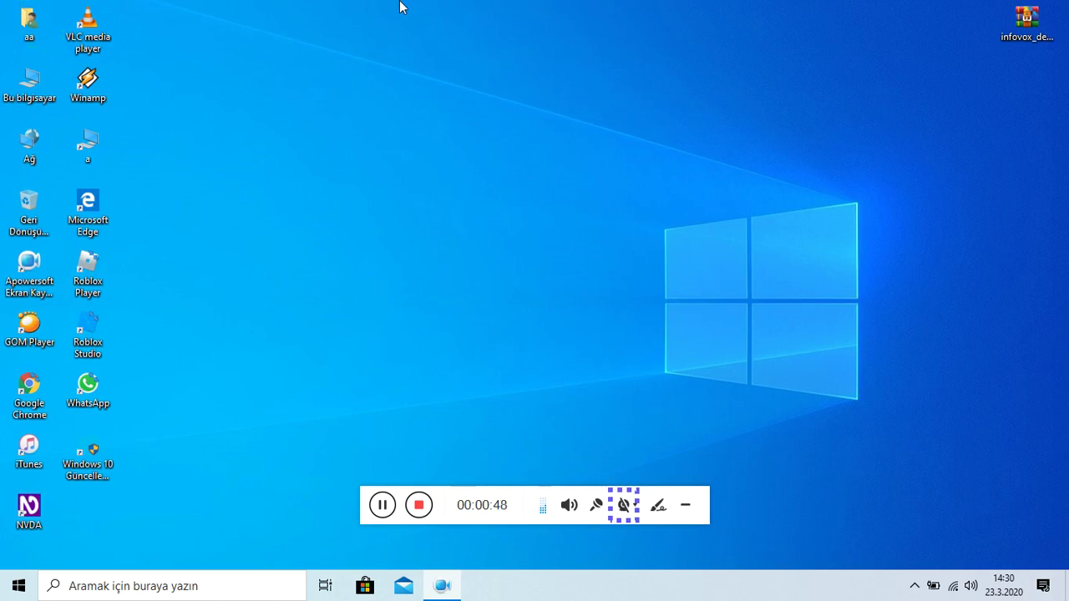
Step: Extract the infovox_desktop.rar archive on the desktop
{"action": "double_click", "coordinate": [1027, 23]}
{"action": "key", "text": "shift+F10"}
{"action": "key", "text": "Down"}
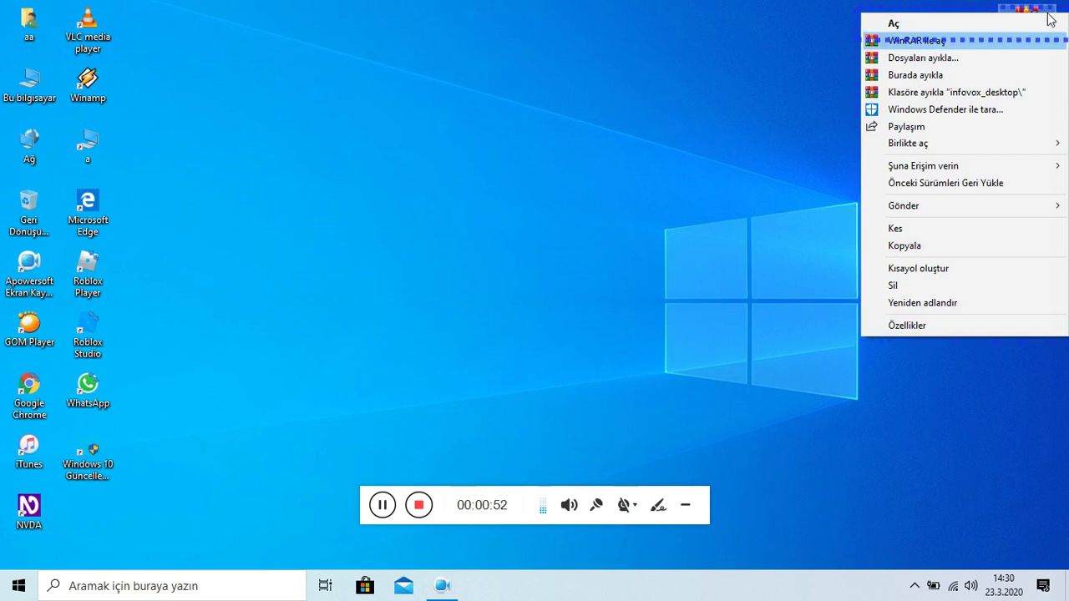
{"action": "key", "text": "Down"}
{"action": "key", "text": "Down"}
{"action": "key", "text": "Down"}
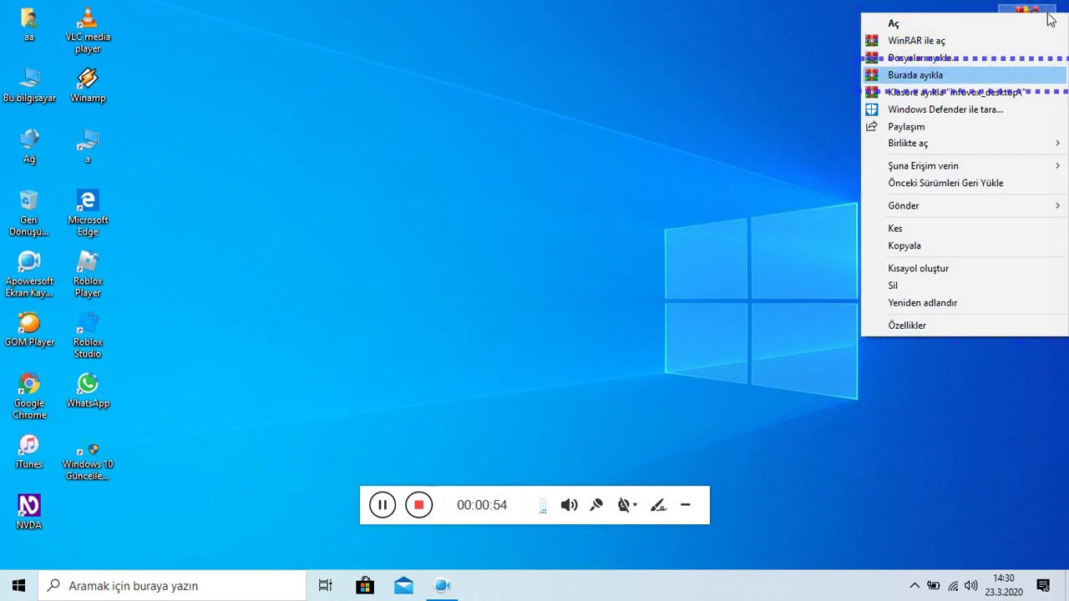
{"action": "key", "text": "Return"}
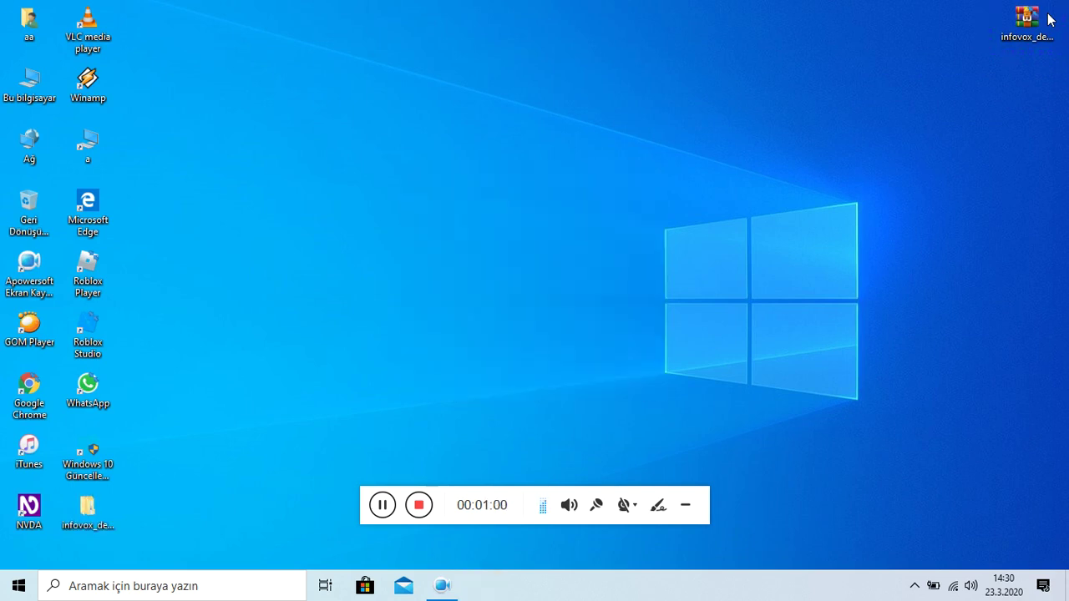
Step: Permanently delete the infovox_desktop.rar archive from the desktop
{"action": "left_click", "coordinate": [1029, 24]}
{"action": "left_click", "coordinate": [1027, 27]}
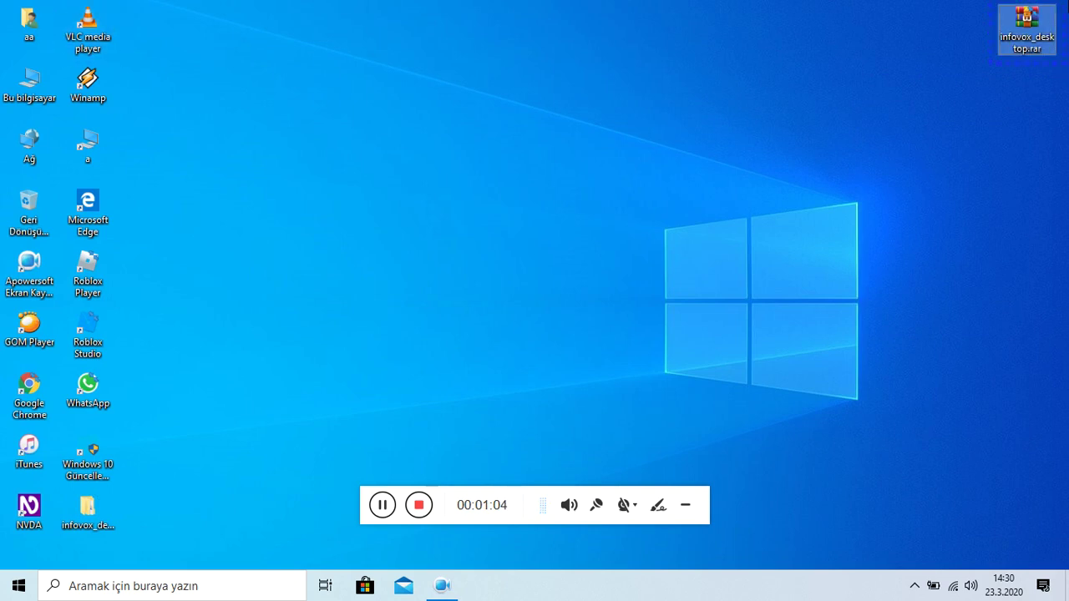
{"action": "key", "text": "shift+Delete"}
{"action": "key", "text": "Tab"}
{"action": "key", "text": "Tab"}
{"action": "key", "text": "Return"}
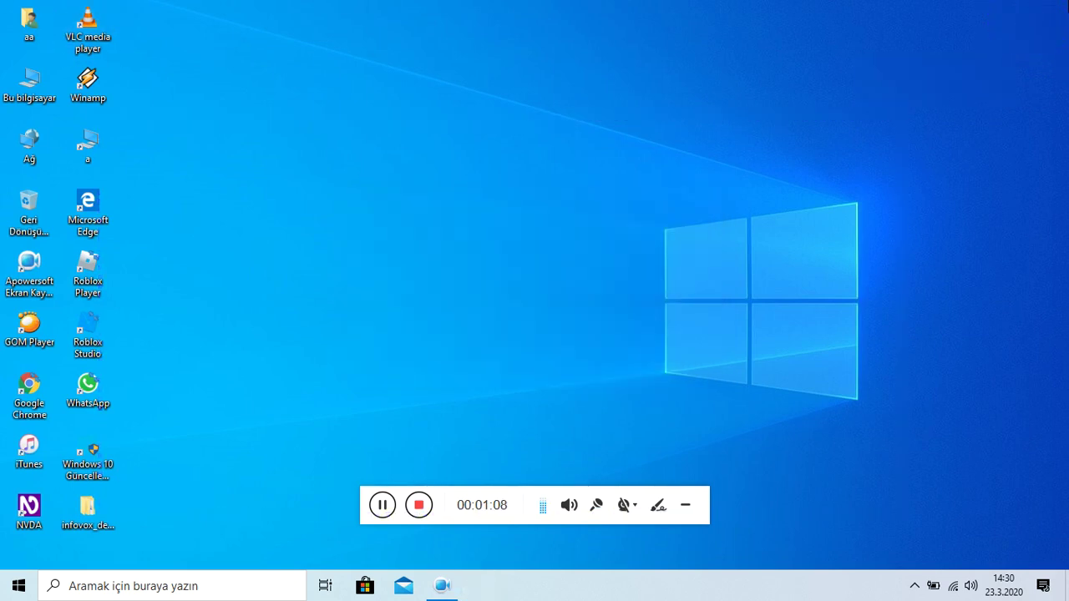
Step: Open the extracted infovox_desktop folder on the desktop and go down through its nested infovox_desktop subfolders to the innermost one
{"action": "key", "text": "Down"}
{"action": "key", "text": "Down"}
{"action": "key", "text": "Down"}
{"action": "key", "text": "Down"}
{"action": "key", "text": "Down"}
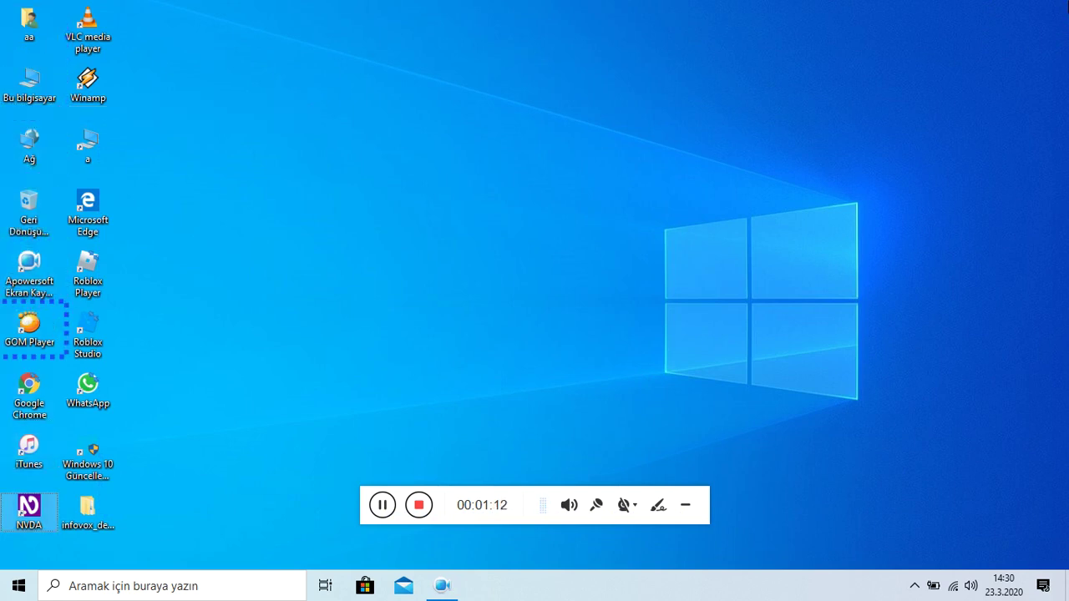
{"action": "key", "text": "Down"}
{"action": "key", "text": "Down"}
{"action": "key", "text": "Down"}
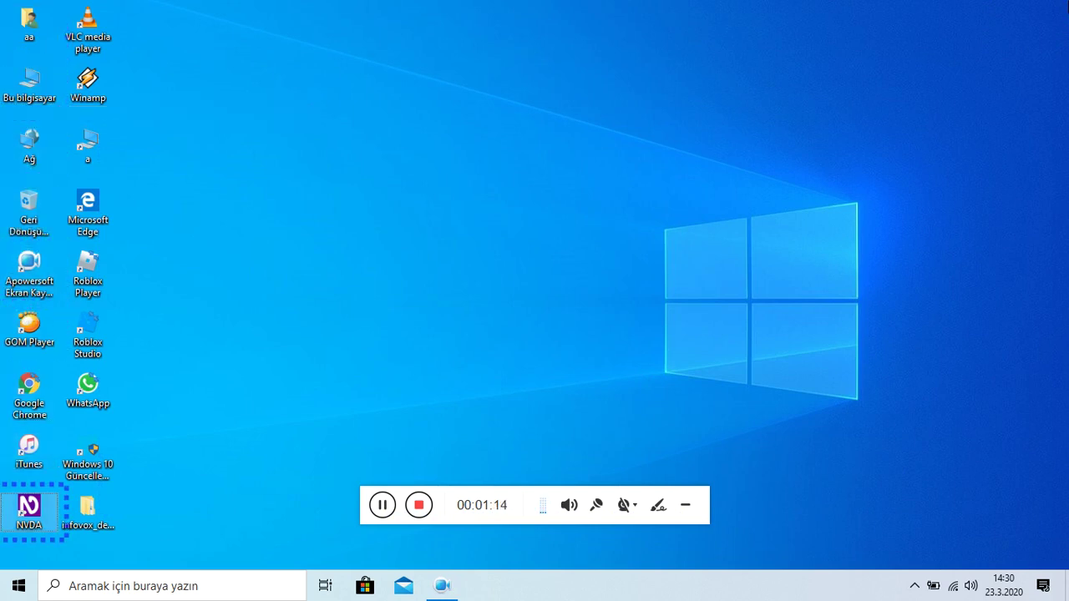
{"action": "key", "text": "Right"}
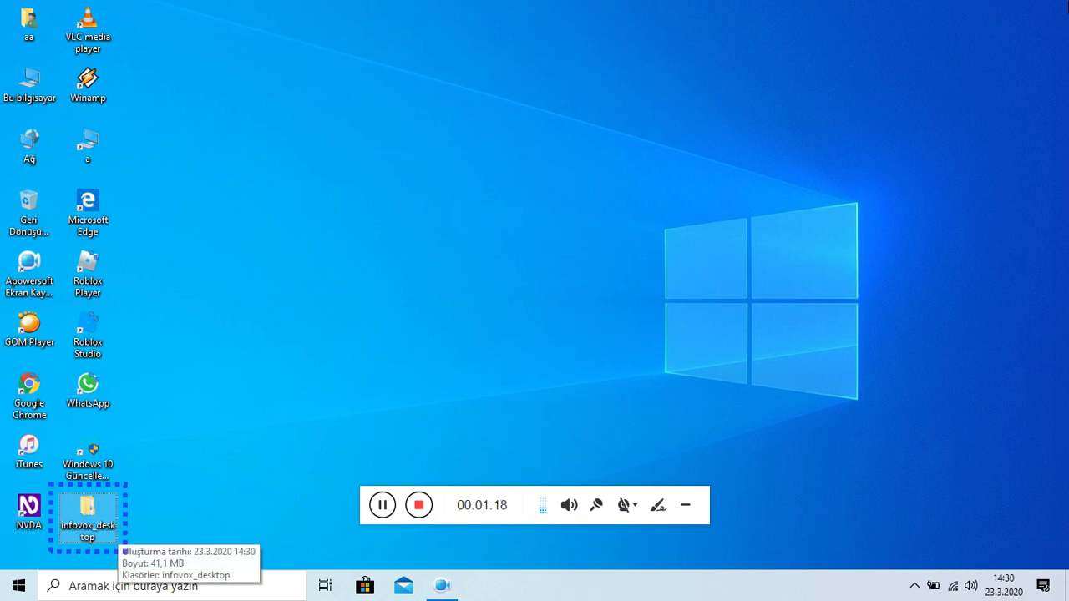
{"action": "key", "text": "Return"}
{"action": "key", "text": "Tab"}
{"action": "key", "text": "Return"}
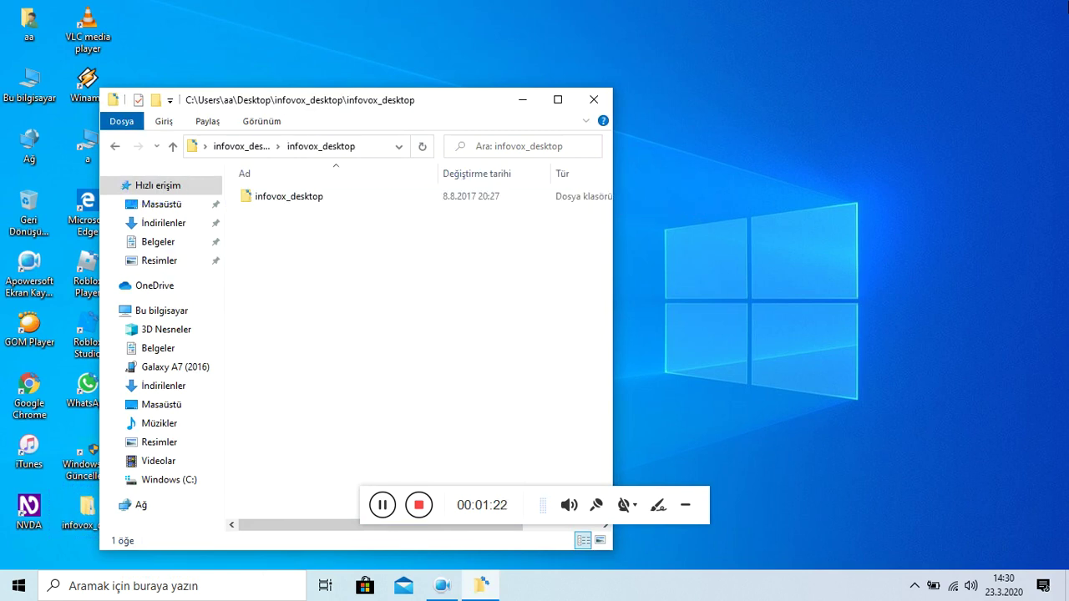
{"action": "key", "text": "Return"}
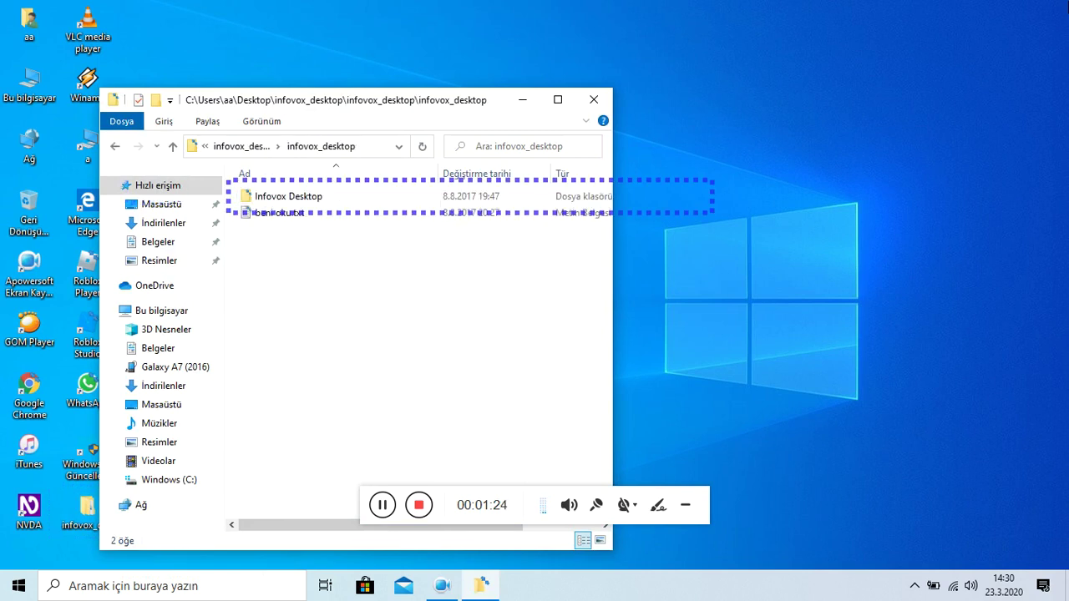
Step: Permanently delete beni oku.txt from the innermost infovox_desktop folder
{"action": "key", "text": "Down"}
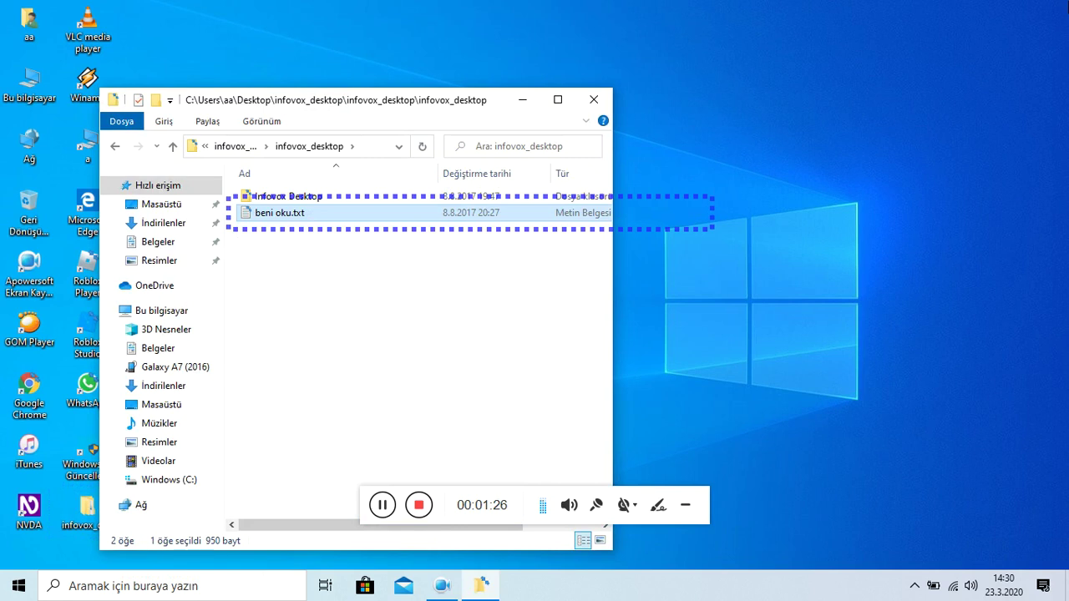
{"action": "key", "text": "shift+Delete"}
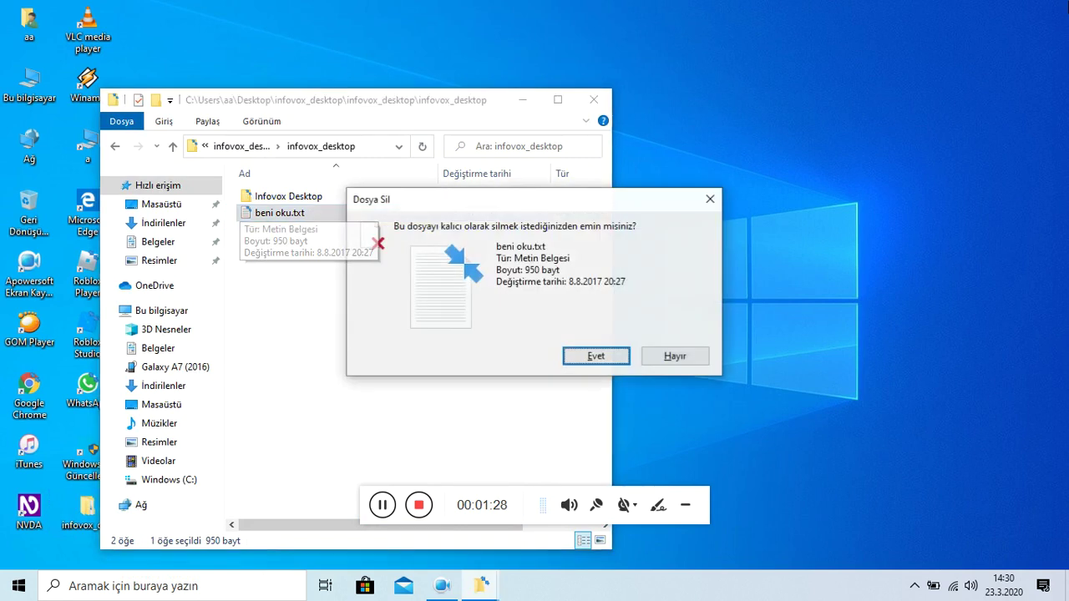
{"action": "key", "text": "Return"}
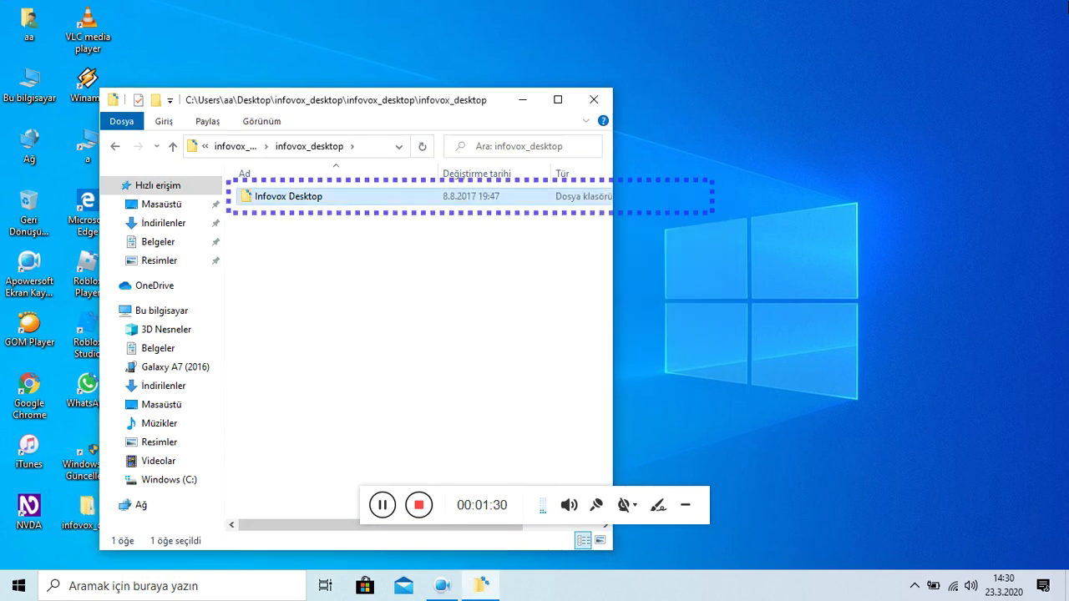
Step: Open the Infovox Desktop folder and go through its installer files down to key.exe
{"action": "key", "text": "Return"}
{"action": "key", "text": "Down"}
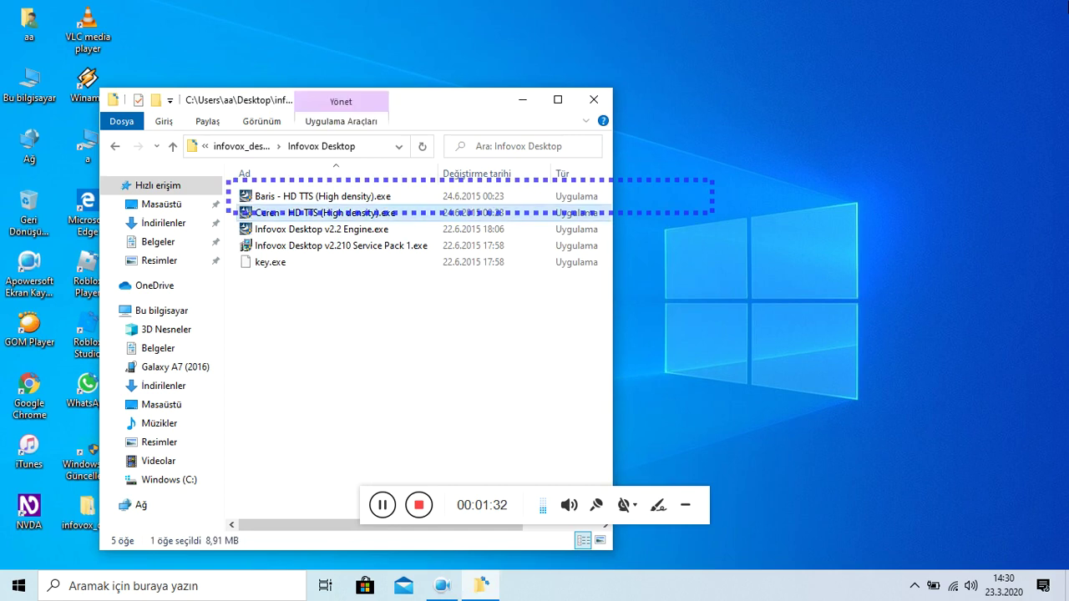
{"action": "key", "text": "Up"}
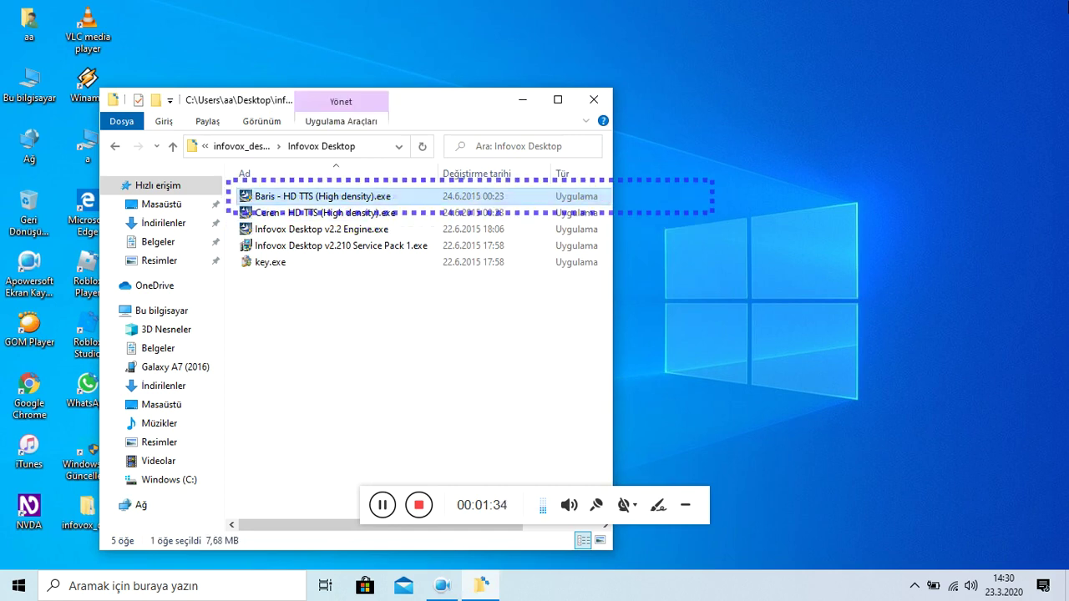
{"action": "key", "text": "Down"}
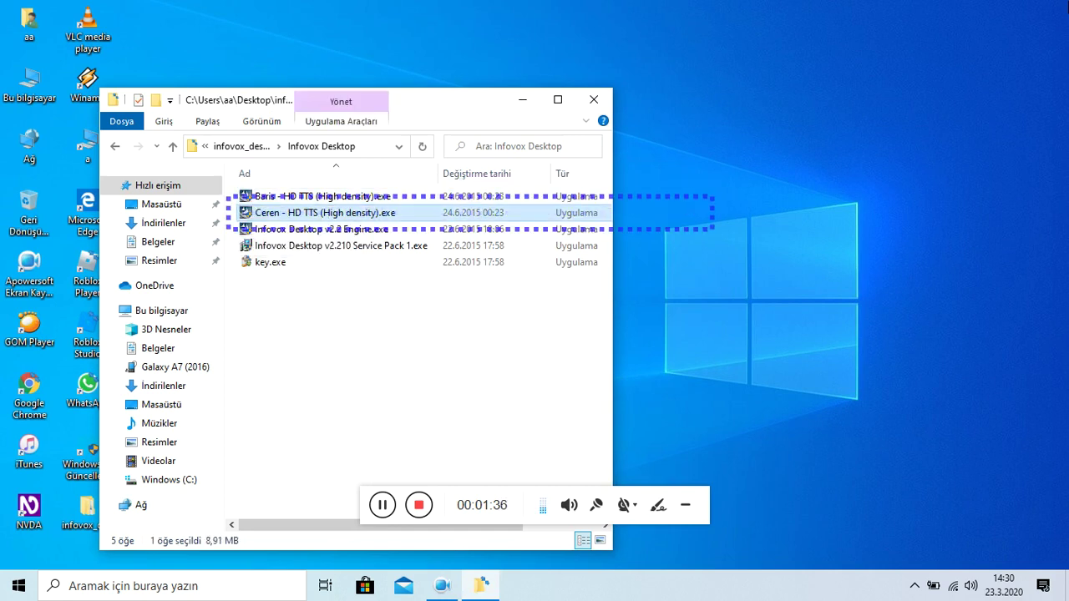
{"action": "key", "text": "Down"}
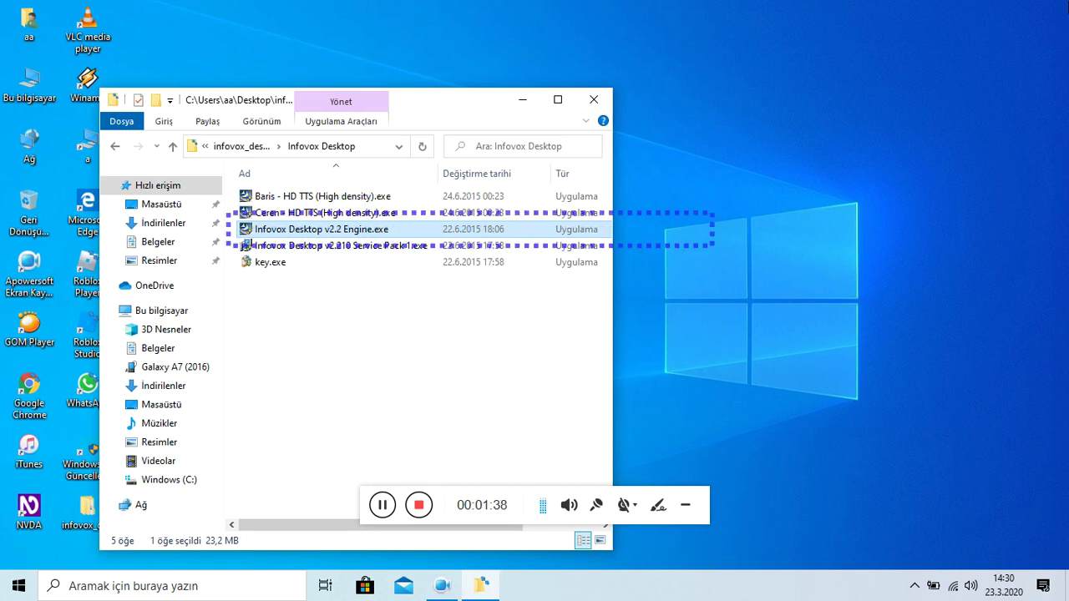
{"action": "key", "text": "Down"}
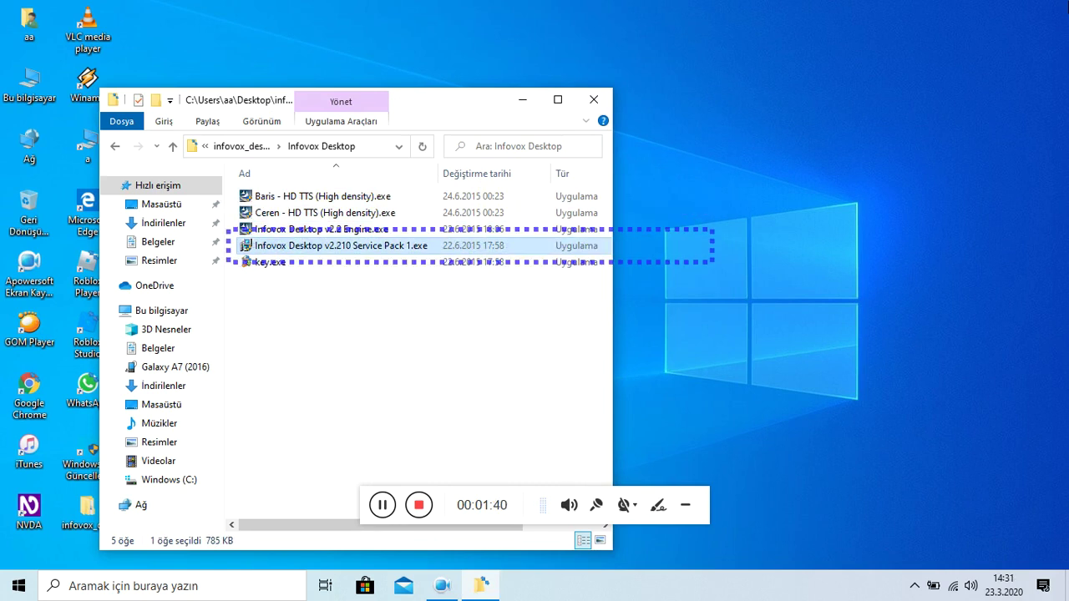
{"action": "key", "text": "Down"}
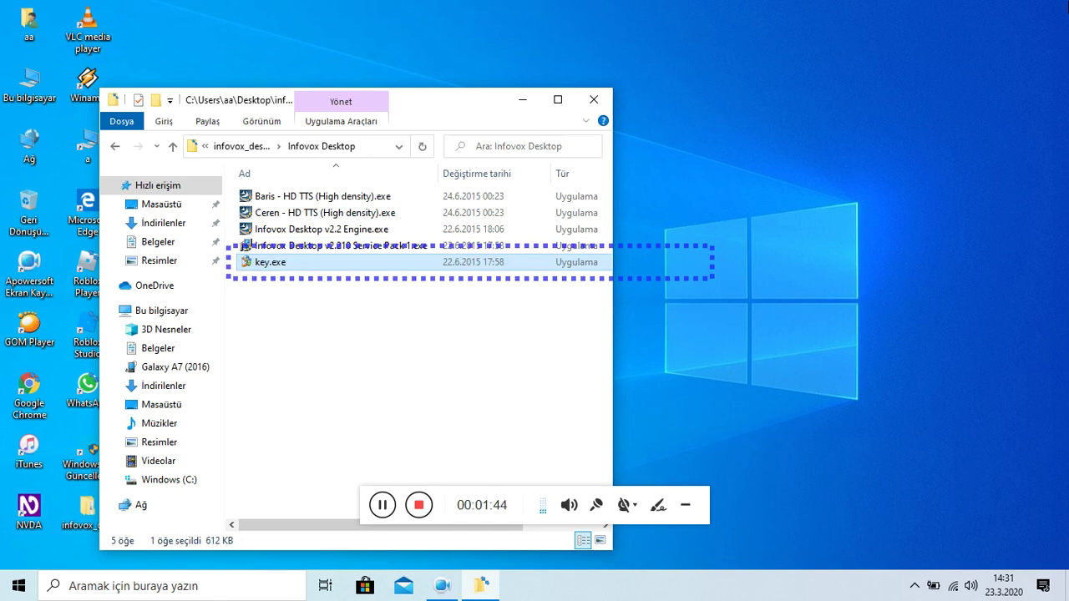
Step: Run key.exe and make the licence file from the prefilled PC-based licence code
{"action": "key", "text": "Return"}
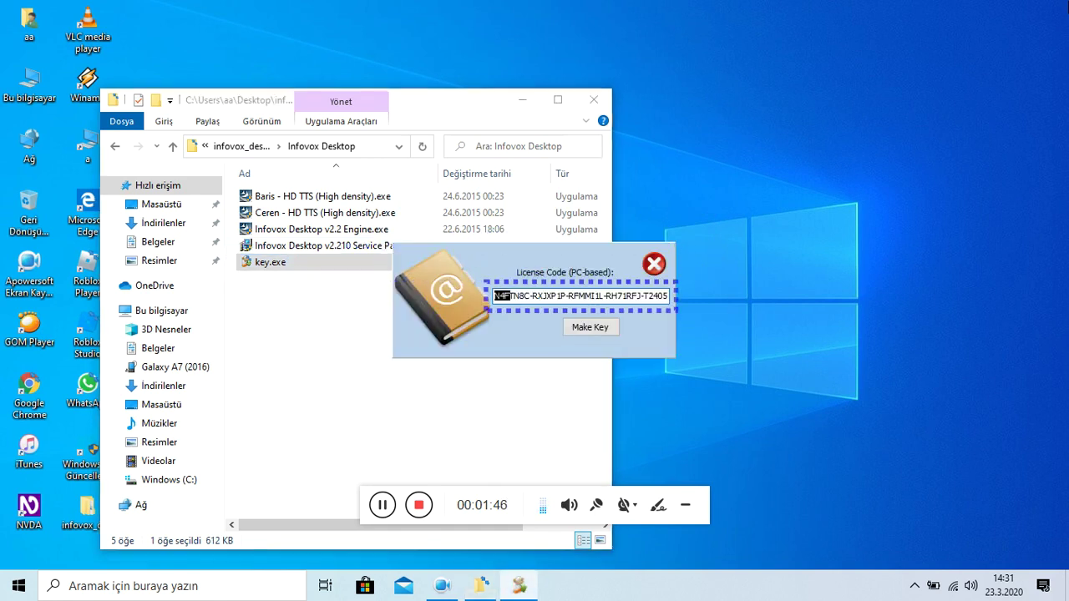
{"action": "key", "text": "Tab"}
{"action": "key", "text": "Return"}
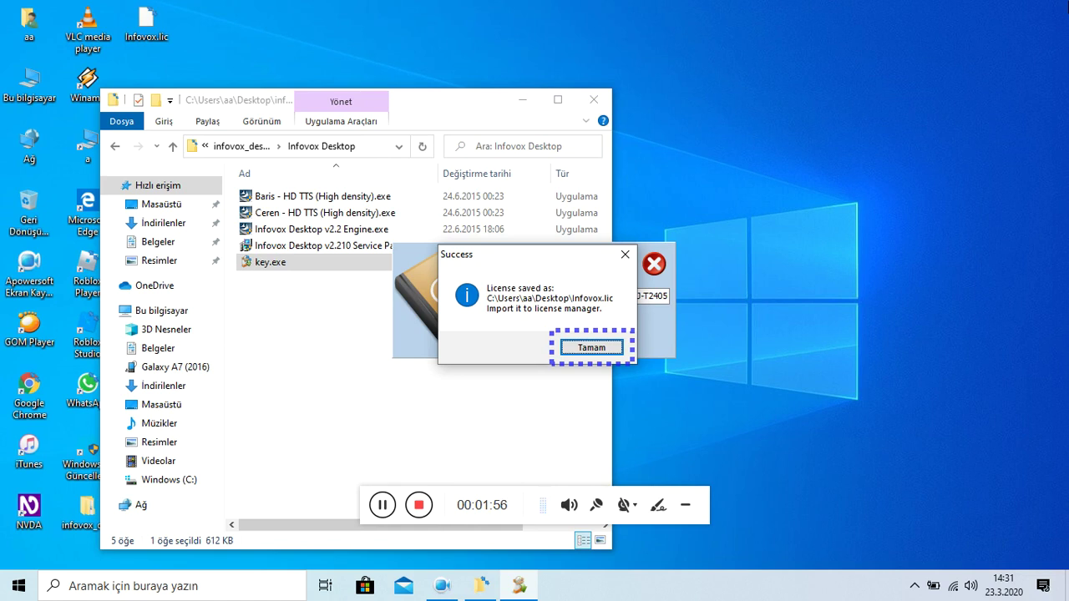
{"action": "key", "text": "Return"}
Step: Run Infovox Desktop v2.210 Service Pack 1.exe and install the Infovox Desktop V2.210 Update
{"action": "key", "text": "Up"}
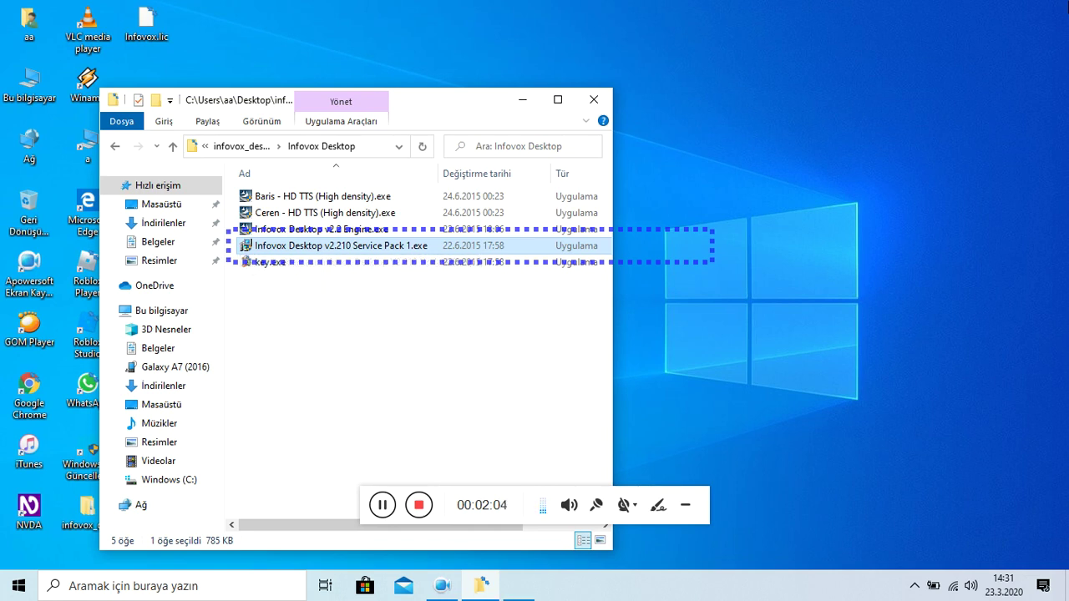
{"action": "key", "text": "Return"}
{"action": "key", "text": "Tab"}
{"action": "key", "text": "shift+Tab"}
{"action": "key", "text": "Return"}
{"action": "key", "text": "Tab"}
{"action": "key", "text": "Tab"}
{"action": "key", "text": "Tab"}
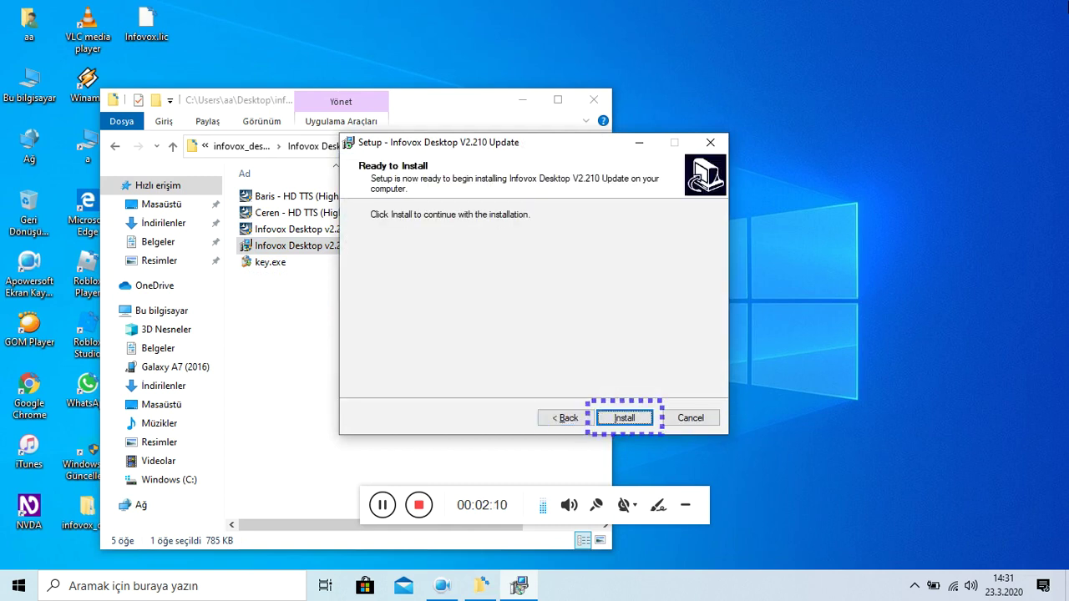
{"action": "key", "text": "Return"}
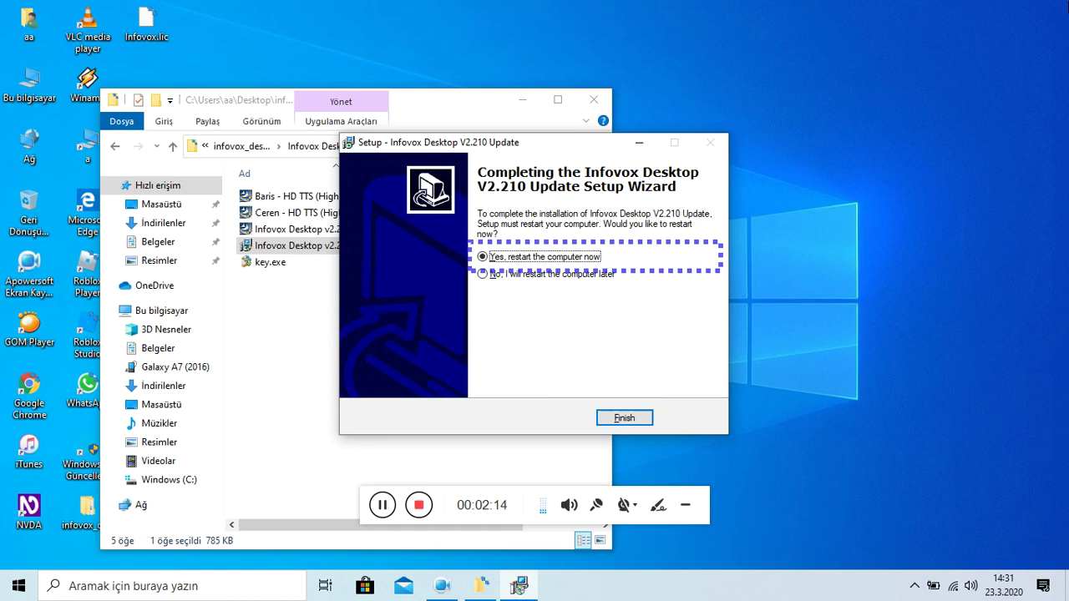
Step: Finish the update setup with the option to restart the computer later
{"action": "key", "text": "Down"}
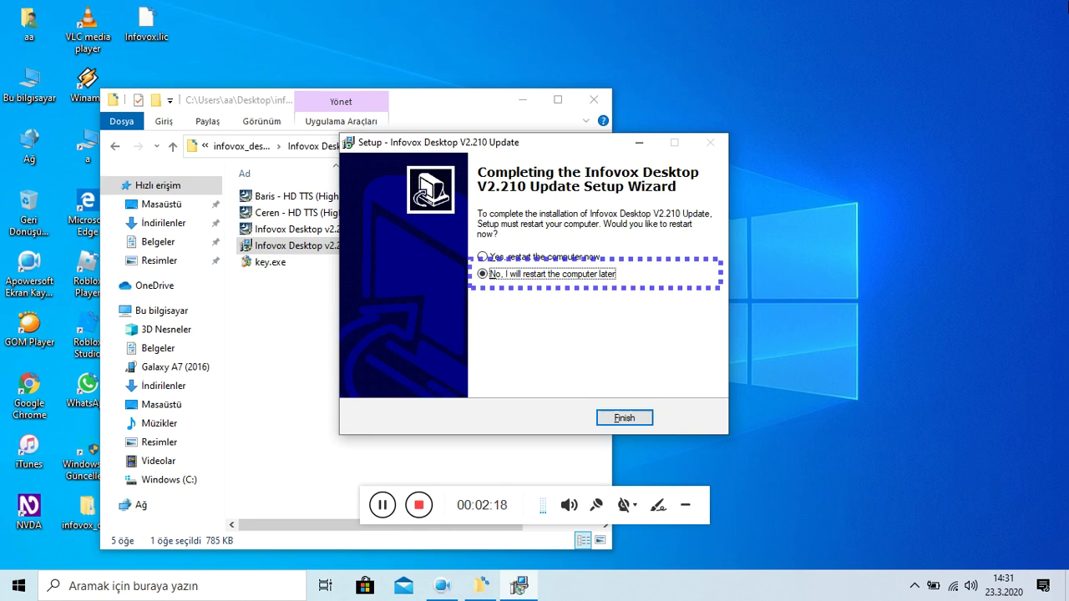
{"action": "key", "text": "Tab"}
{"action": "key", "text": "Return"}
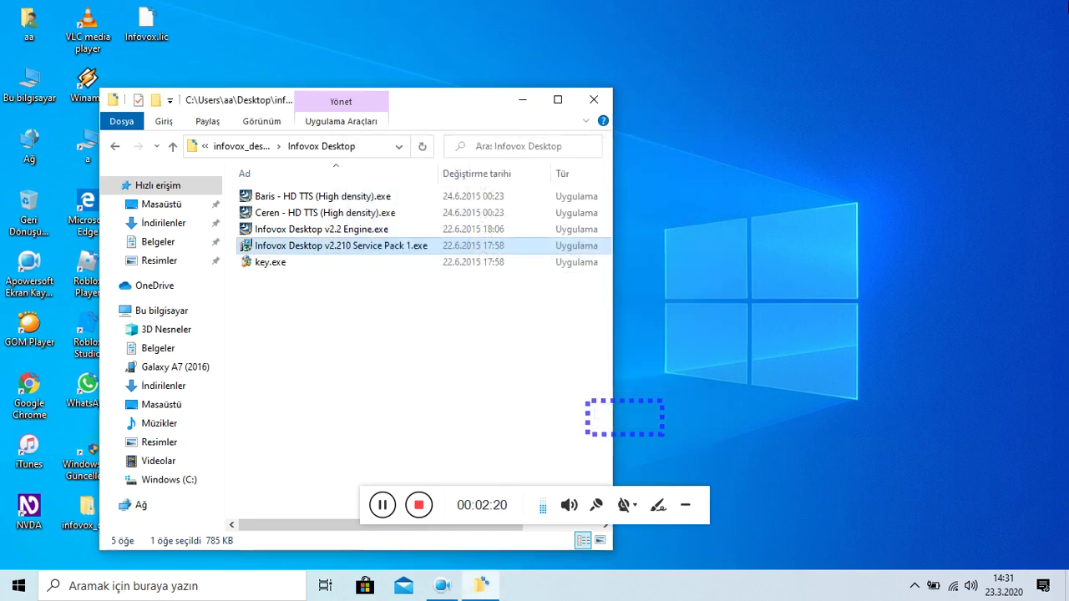
Step: Try to install the engine with Infovox Desktop v2.2 Engine.exe
{"action": "key", "text": "Up"}
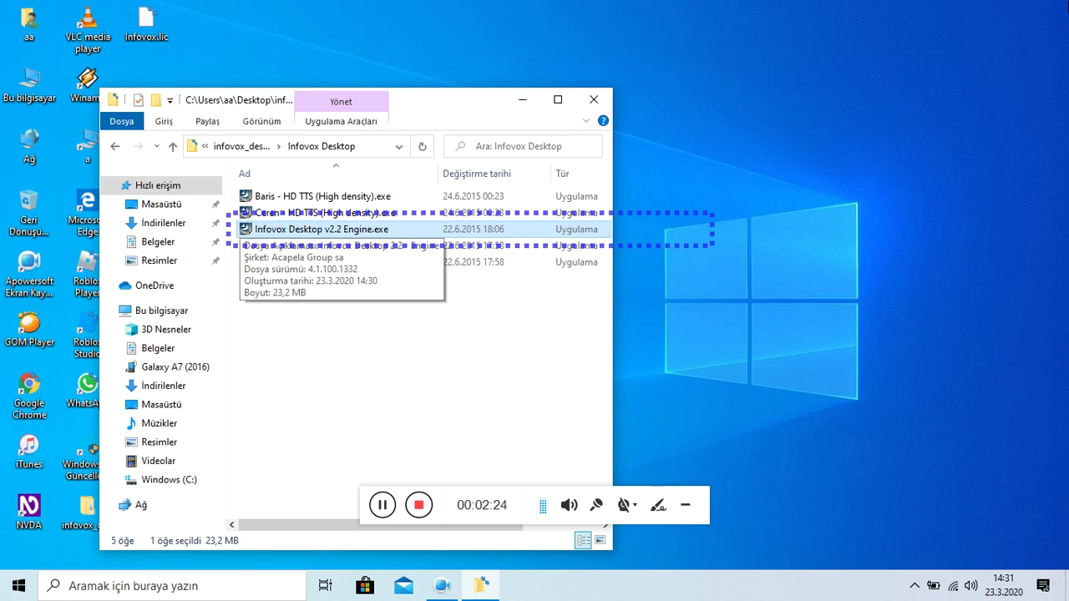
{"action": "key", "text": "Return"}
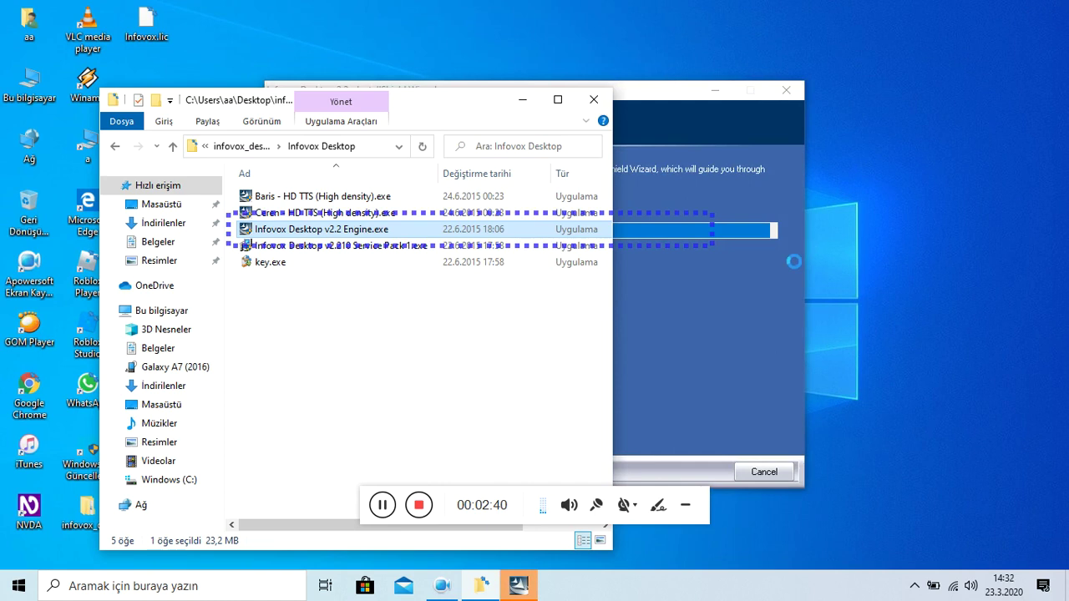
{"action": "left_click", "coordinate": [784, 287]}
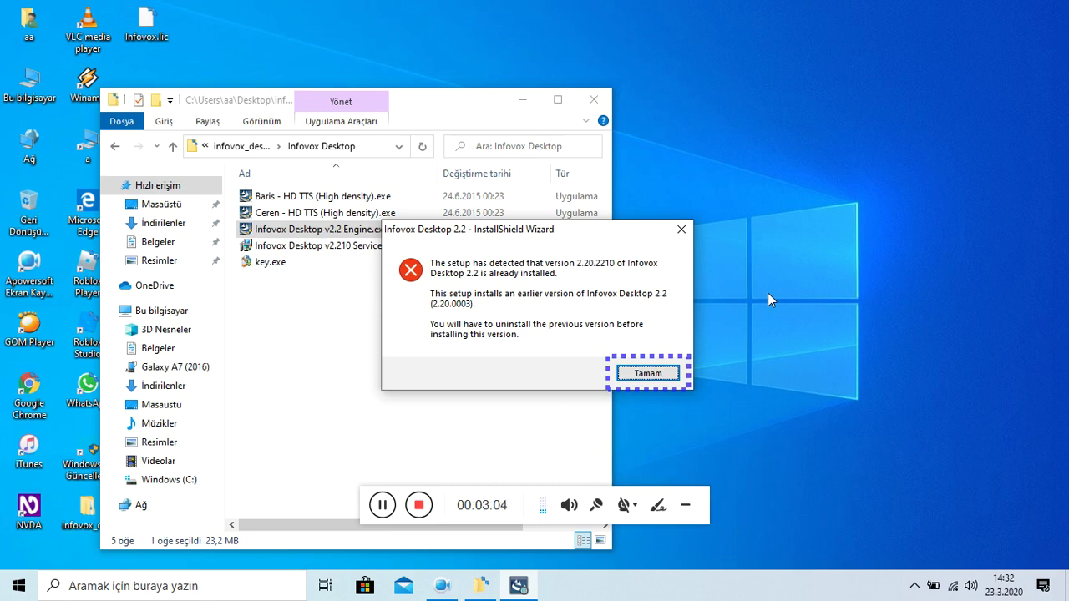
{"action": "key", "text": "Return"}
Step: Close the Infovox Desktop folder, search Windows for "prog" and open the "Program ekle veya kaldır" system settings
{"action": "key", "text": "Down"}
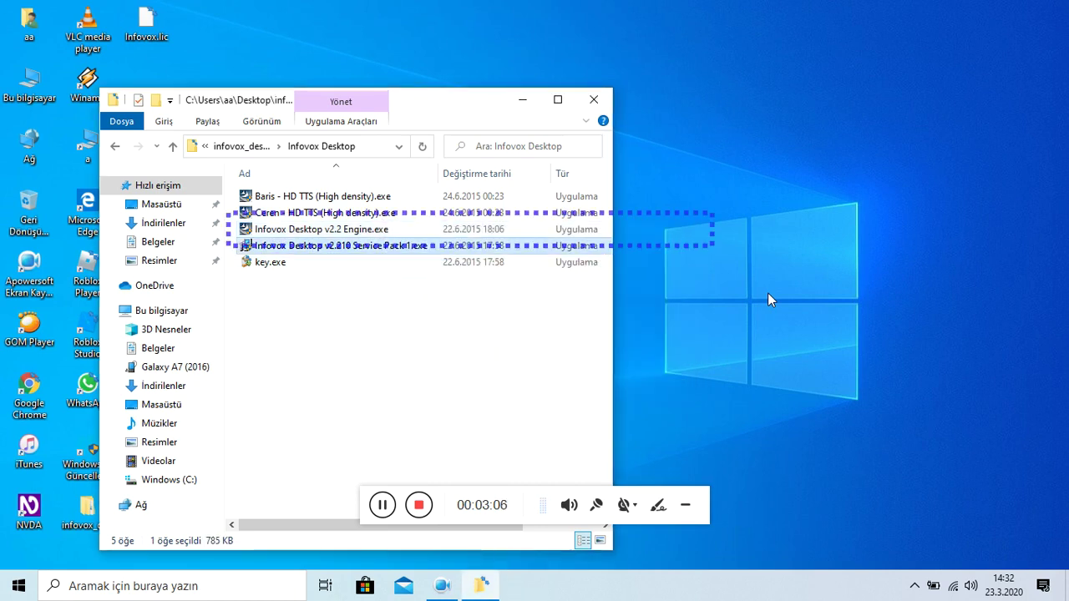
{"action": "key", "text": "alt+F4"}
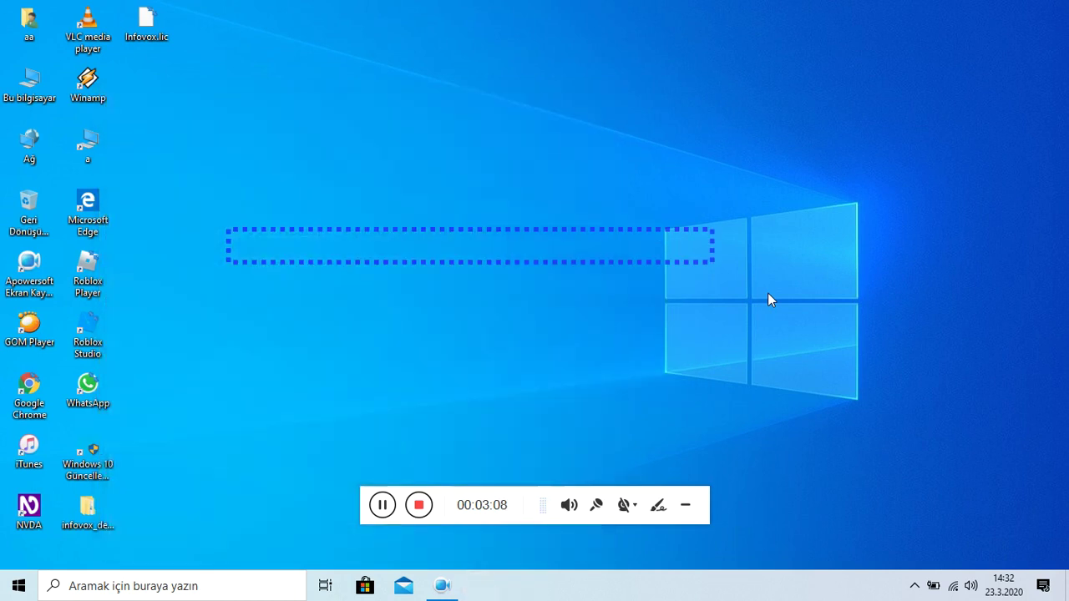
{"action": "key", "text": "Tab"}
{"action": "key", "text": "super"}
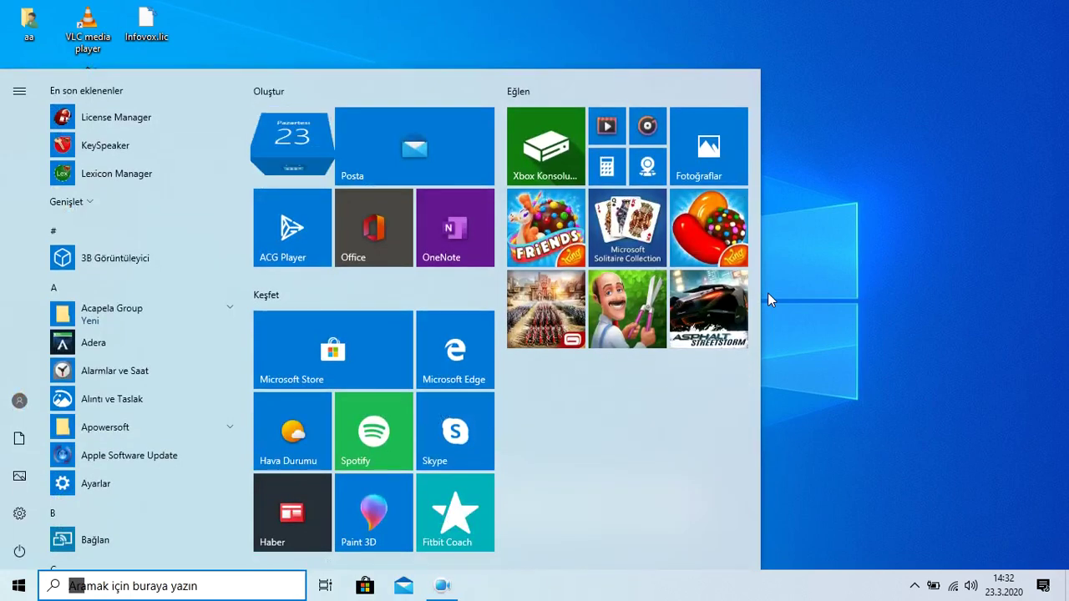
{"action": "type", "text": "p"}
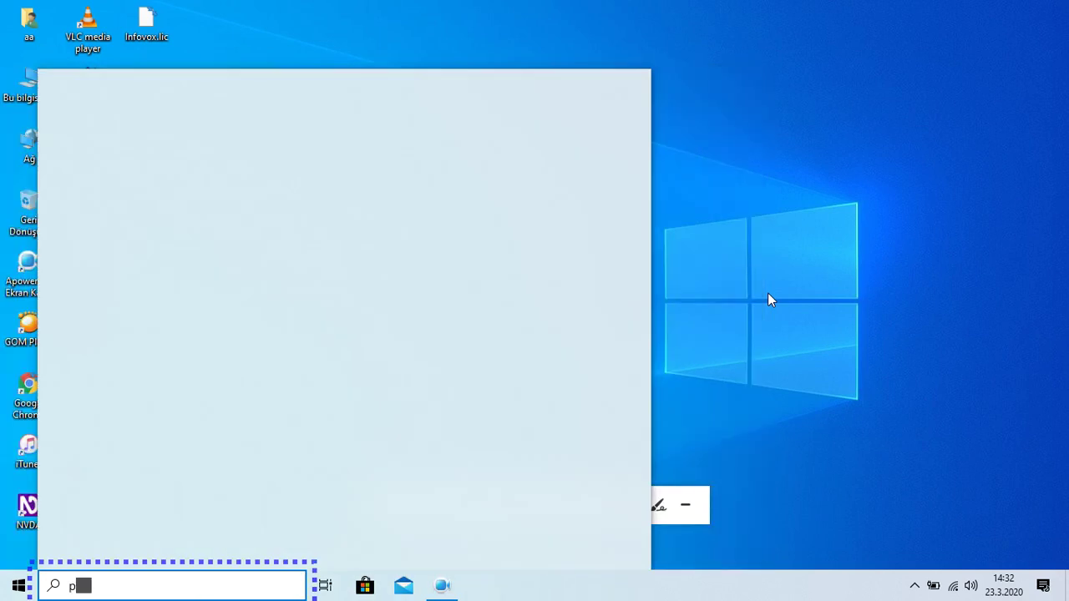
{"action": "type", "text": "ro"}
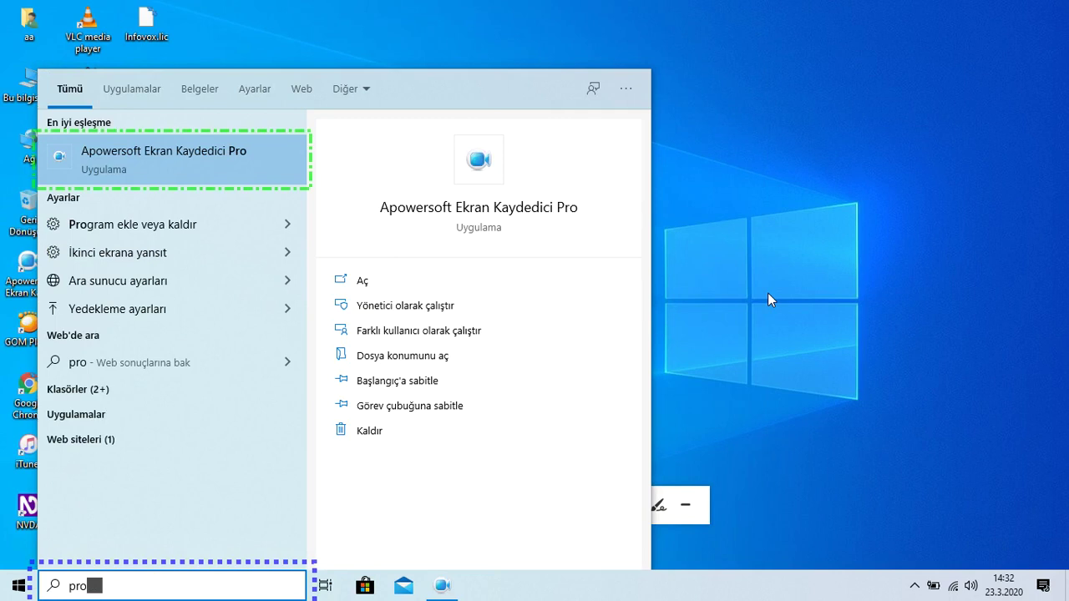
{"action": "type", "text": "g"}
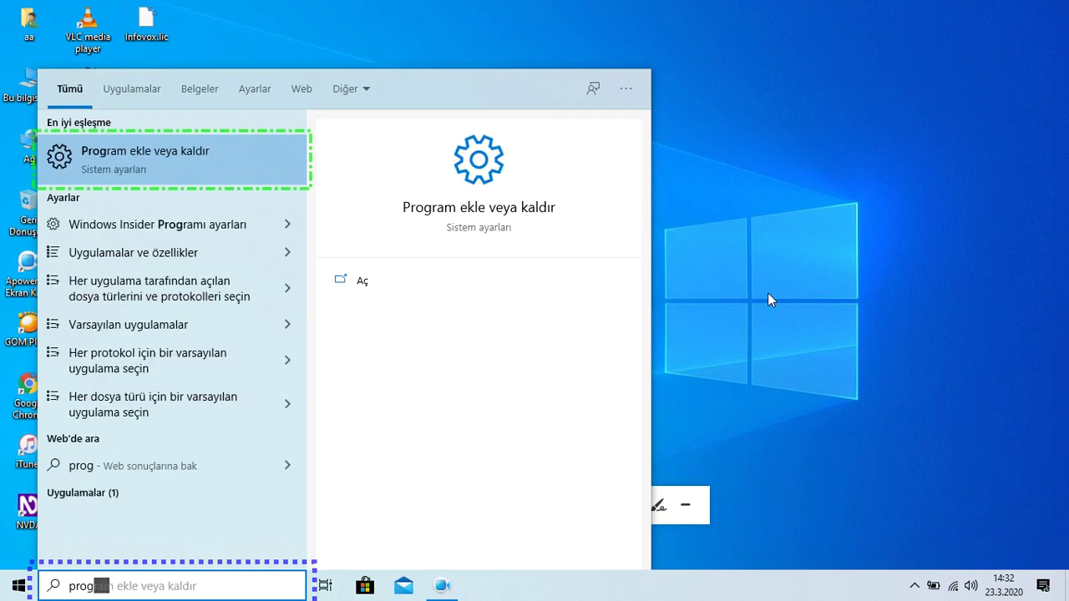
{"action": "key", "text": "Return"}
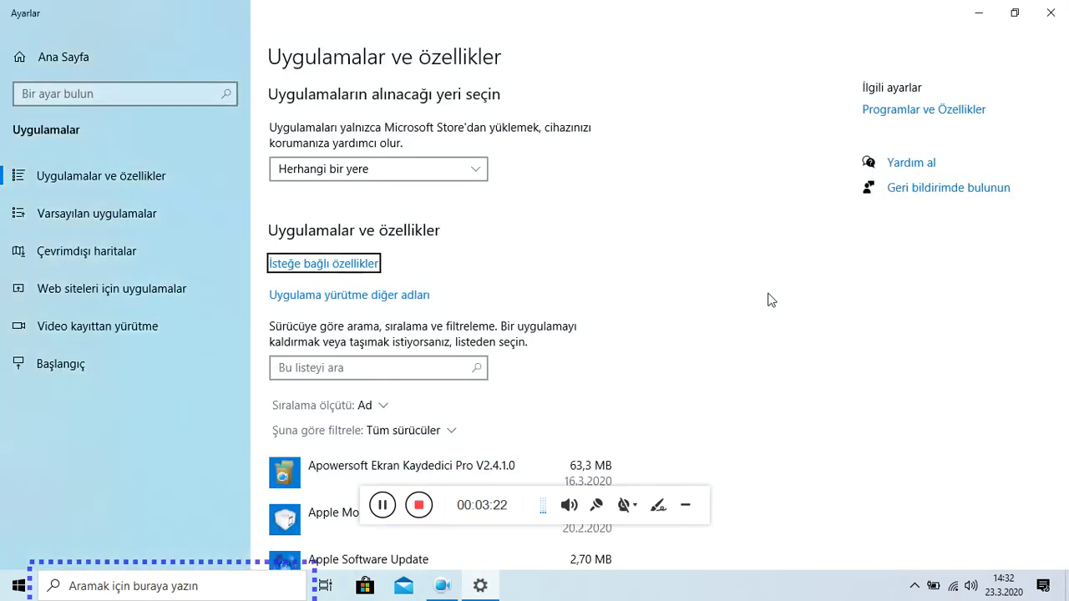
Step: Open "Programlar ve Özellikler" from the related settings of the apps and features page
{"action": "key", "text": "Tab"}
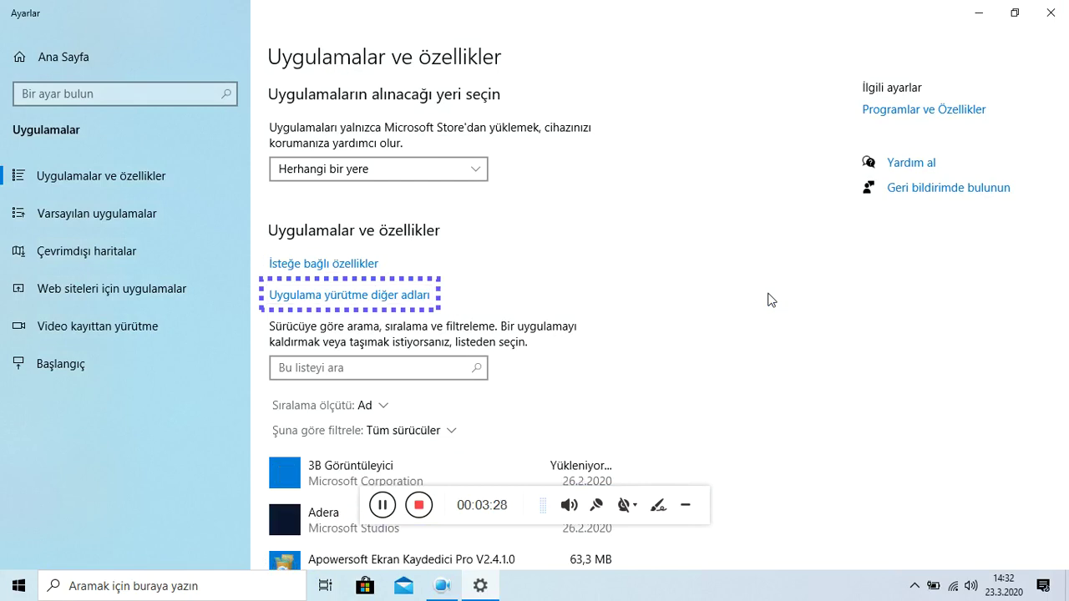
{"action": "key", "text": "Tab"}
{"action": "key", "text": "Tab"}
{"action": "key", "text": "Tab"}
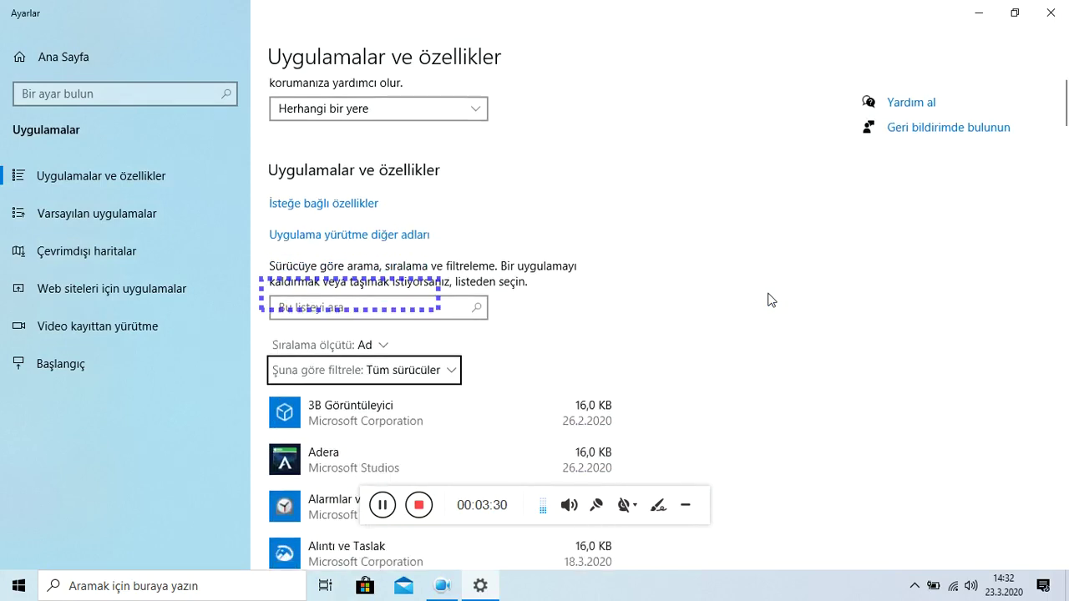
{"action": "key", "text": "Tab"}
{"action": "key", "text": "Tab"}
{"action": "key", "text": "Tab"}
{"action": "key", "text": "Tab"}
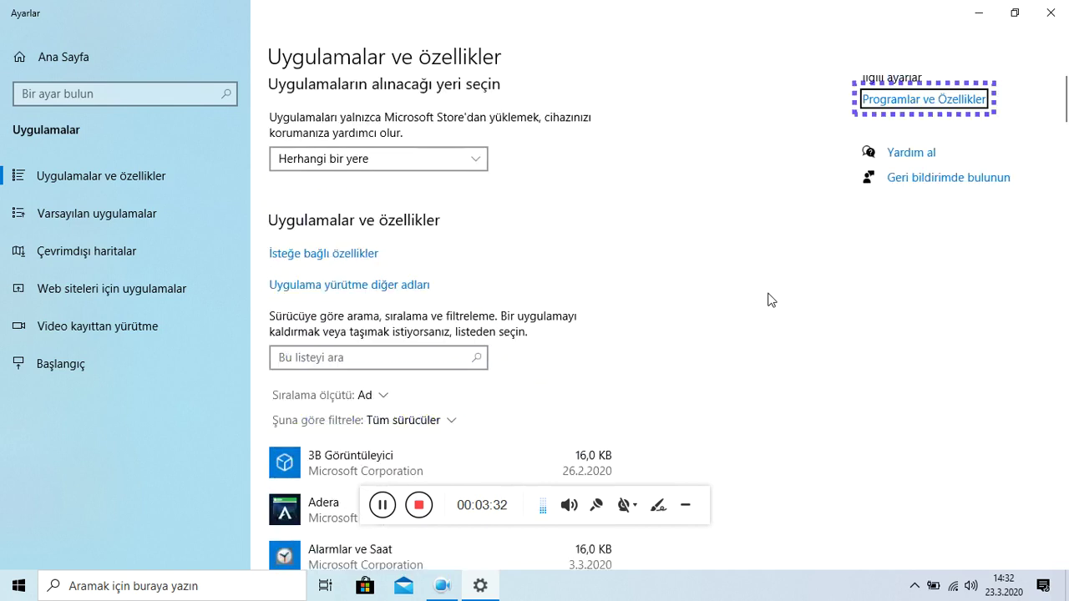
{"action": "key", "text": "Tab"}
{"action": "key", "text": "Tab"}
{"action": "key", "text": "Tab"}
{"action": "key", "text": "Tab"}
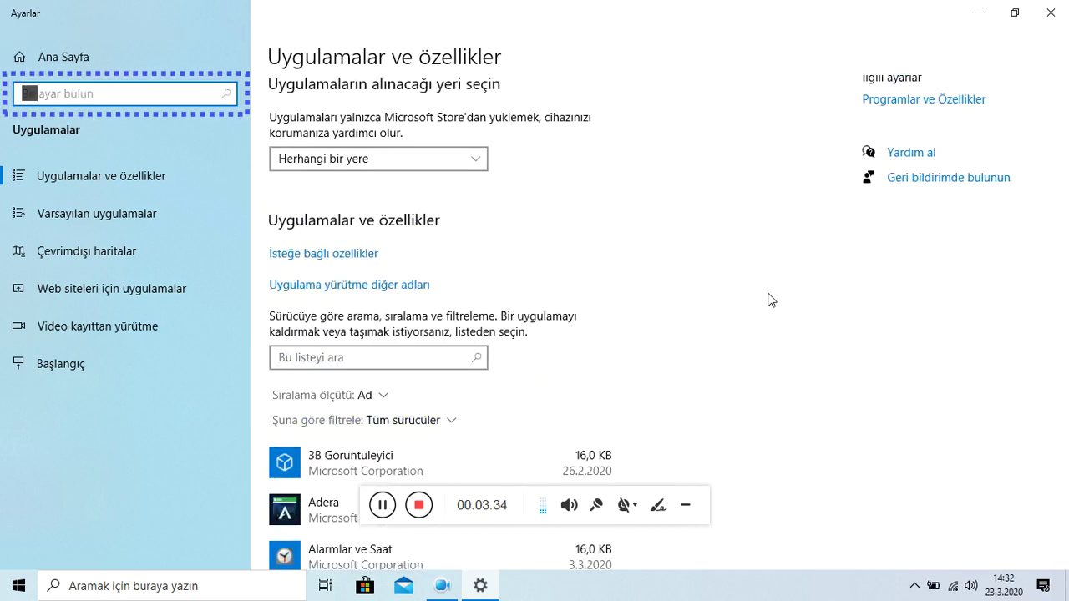
{"action": "key", "text": "Tab"}
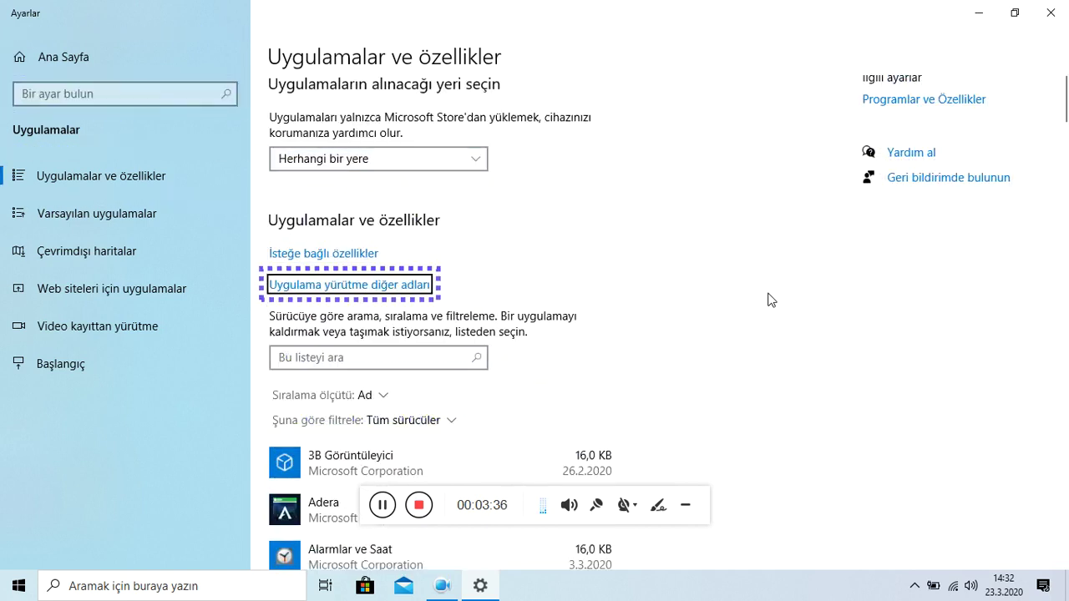
{"action": "key", "text": "Tab"}
{"action": "key", "text": "Tab"}
{"action": "key", "text": "Tab"}
{"action": "key", "text": "Tab"}
{"action": "key", "text": "Tab"}
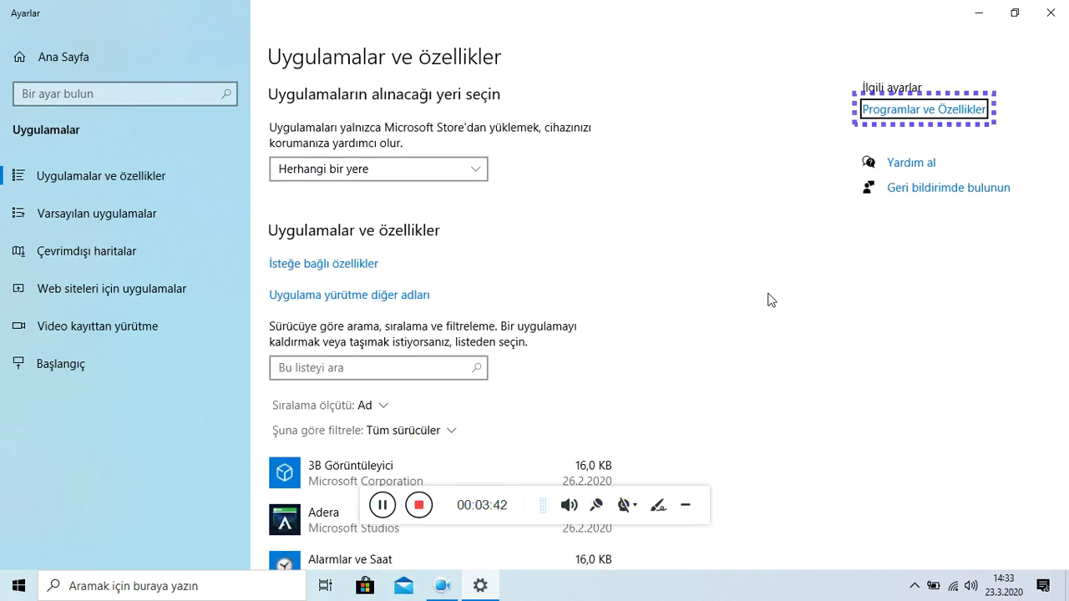
{"action": "key", "text": "Return"}
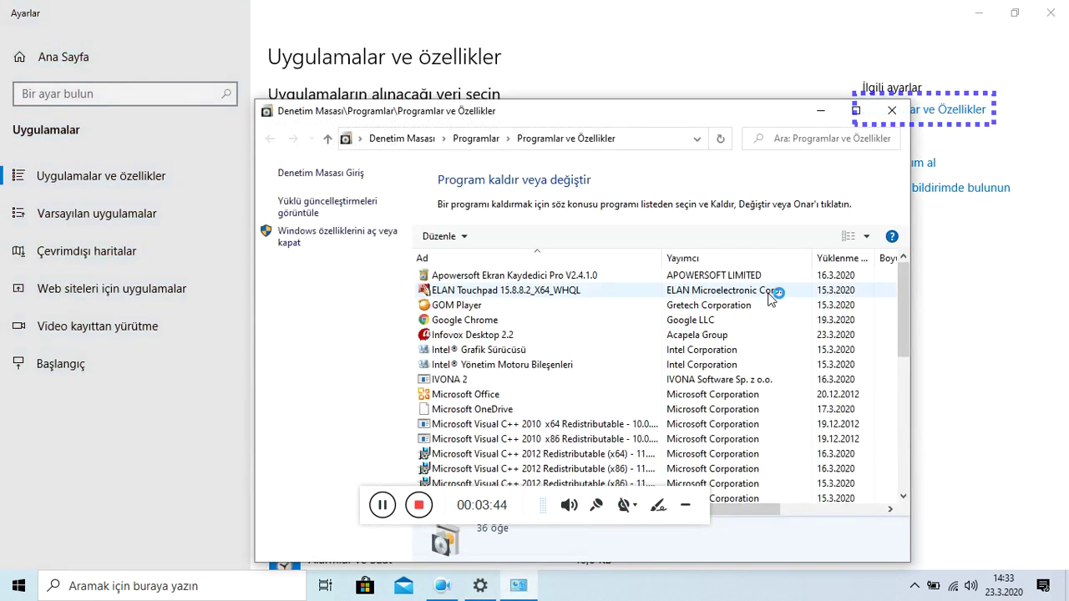
Step: Uninstall Infovox Desktop 2.2, agree to its removal and finish the maintenance wizard
{"action": "key", "text": "Down"}
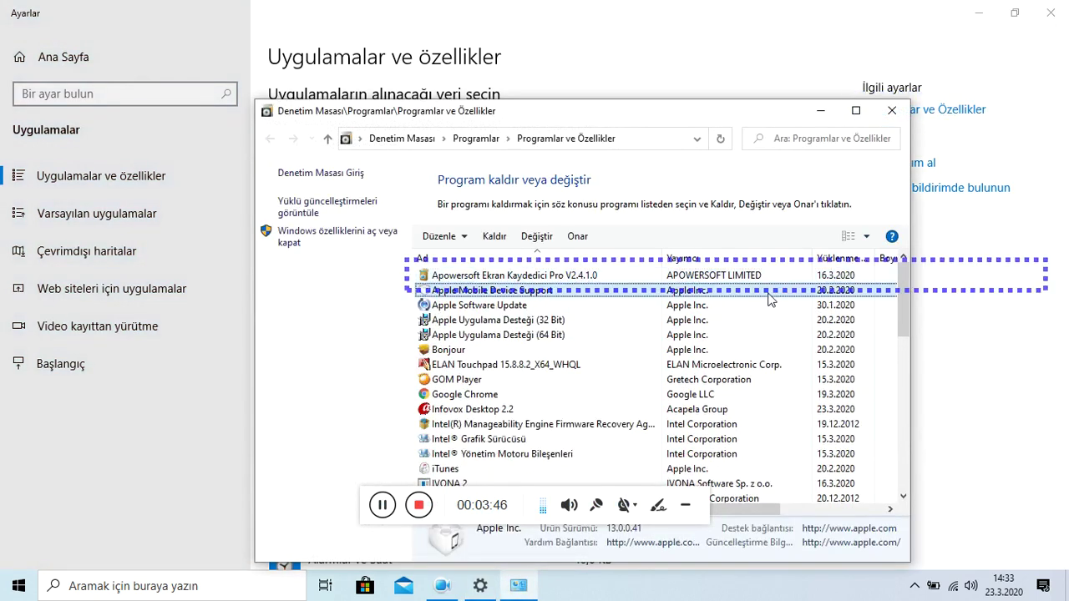
{"action": "key", "text": "i"}
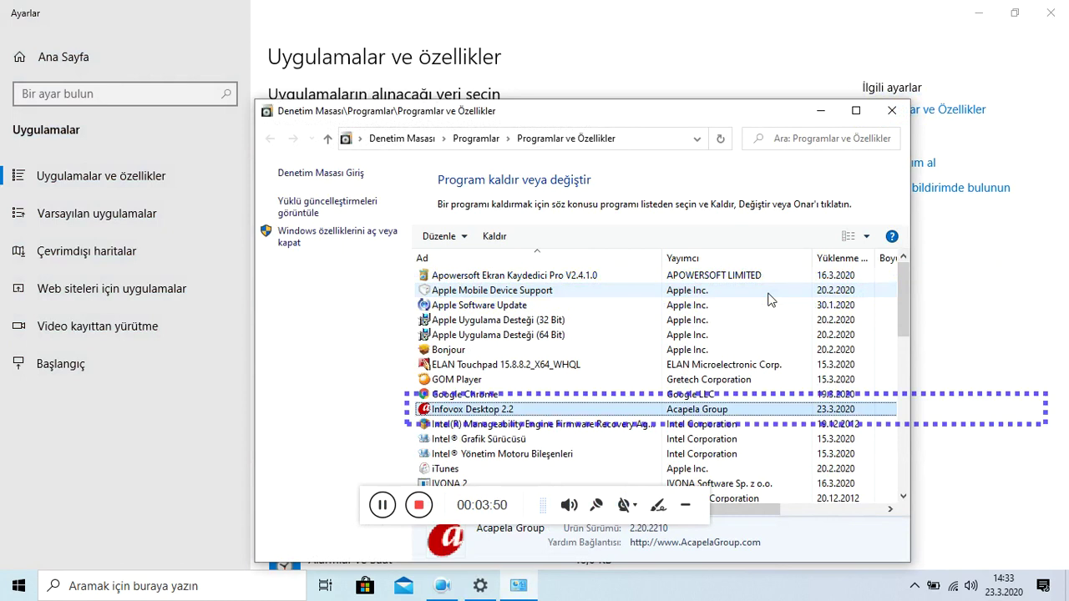
{"action": "key", "text": "Return"}
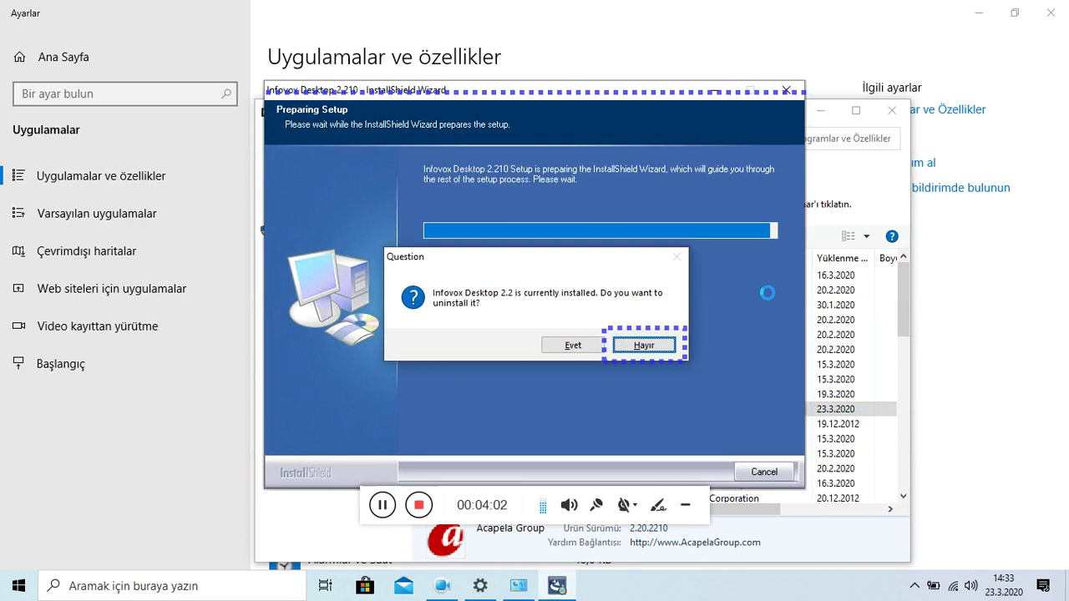
{"action": "key", "text": "Tab"}
{"action": "key", "text": "Return"}
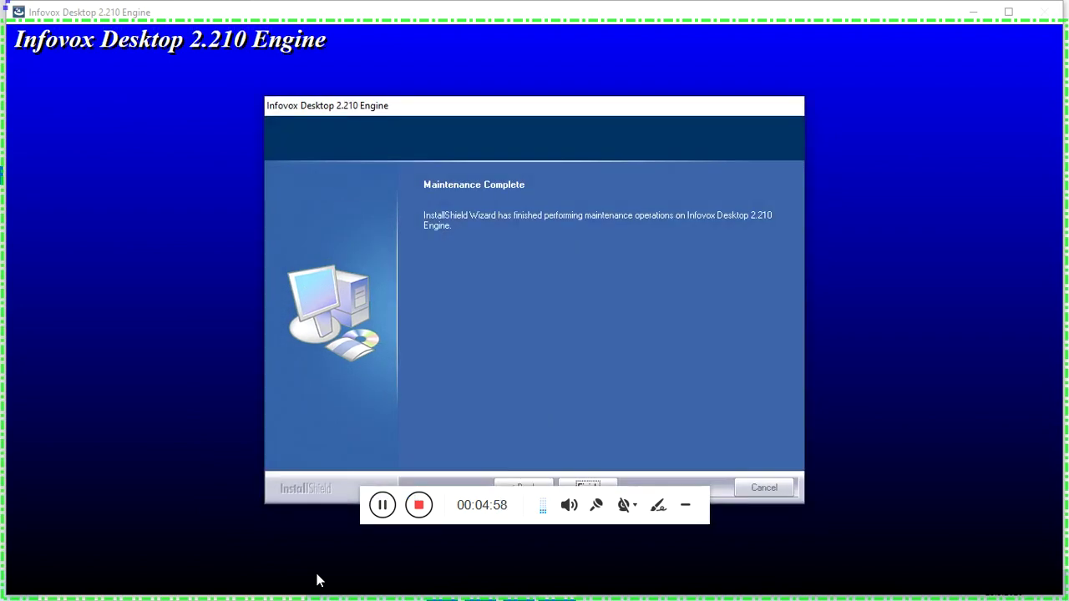
{"action": "key", "text": "Return"}
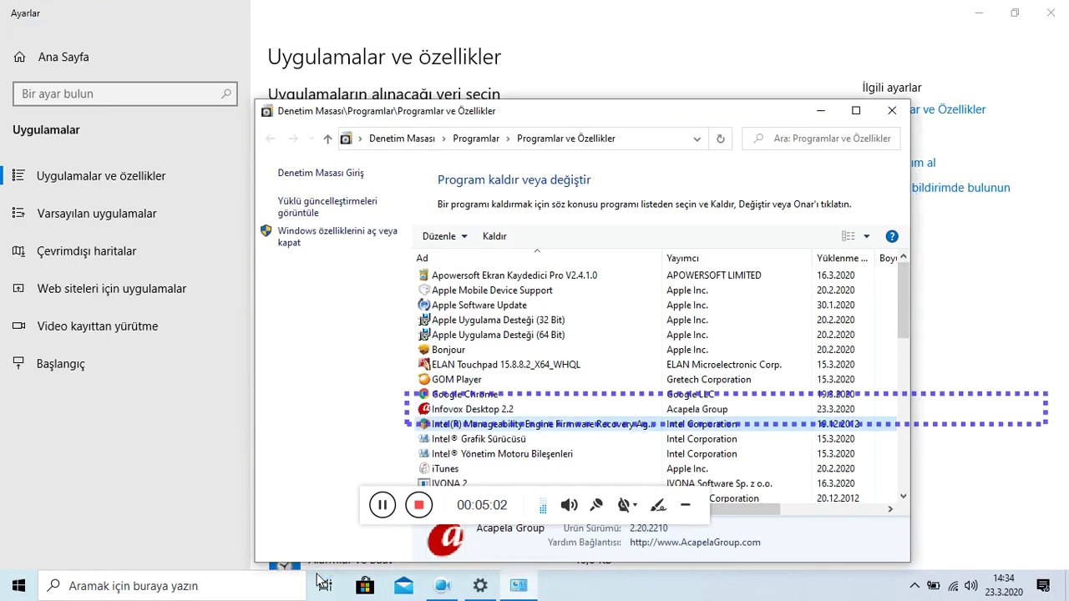
Step: Check the installed programs list around the Infovox entry's place, then close it and the Settings window
{"action": "key", "text": "Up"}
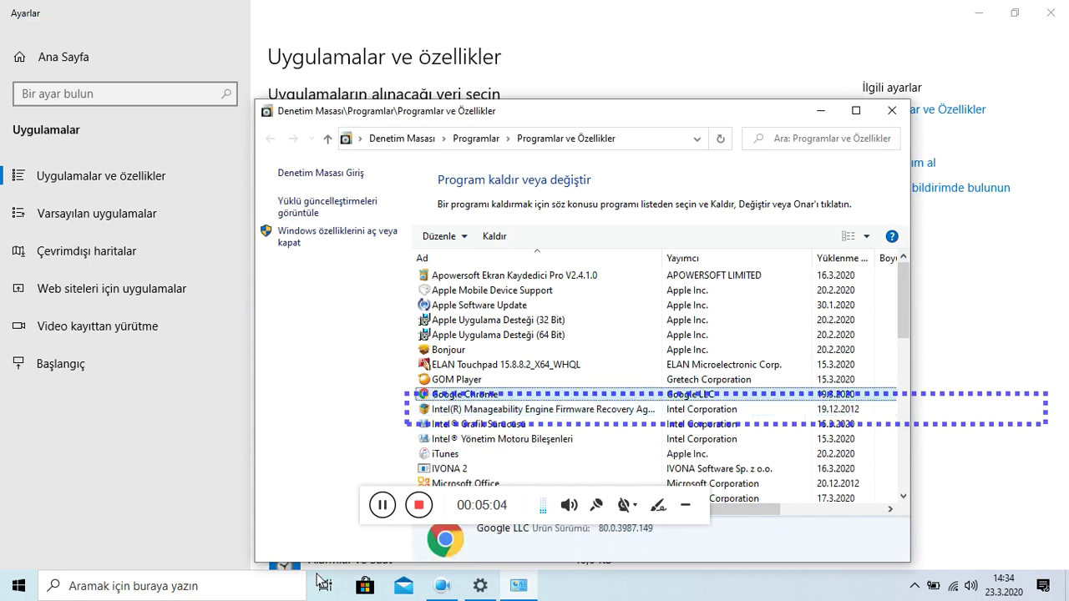
{"action": "key", "text": "Down"}
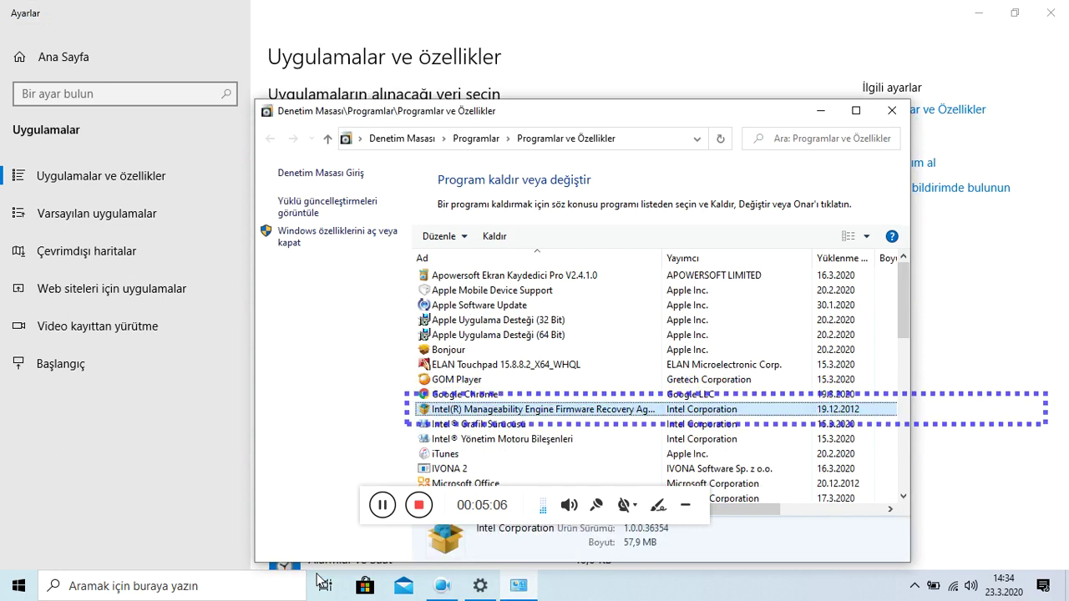
{"action": "key", "text": "Down"}
{"action": "key", "text": "Down"}
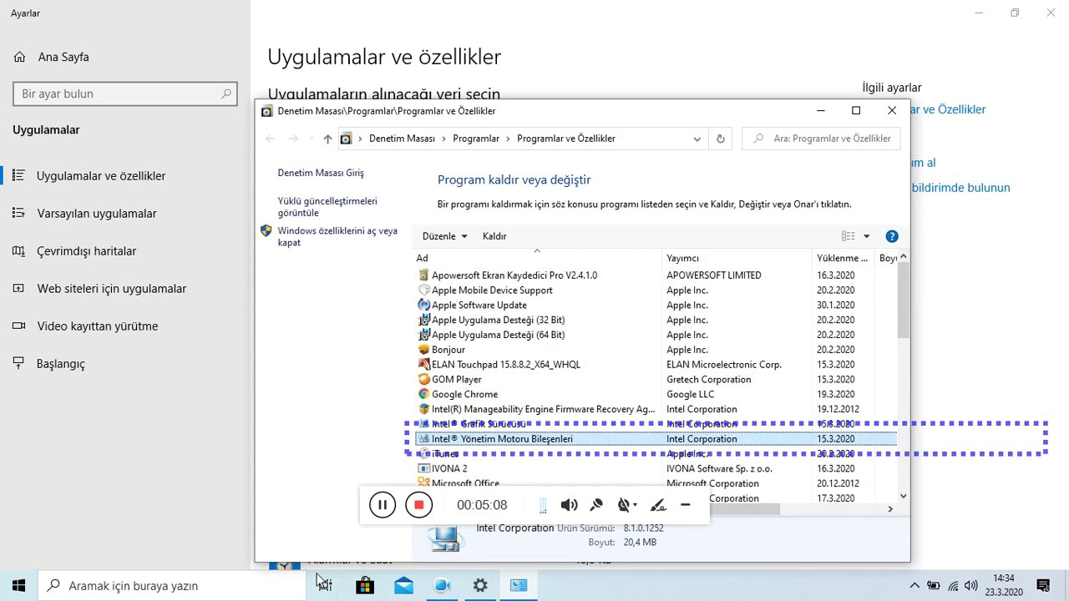
{"action": "key", "text": "alt+F4"}
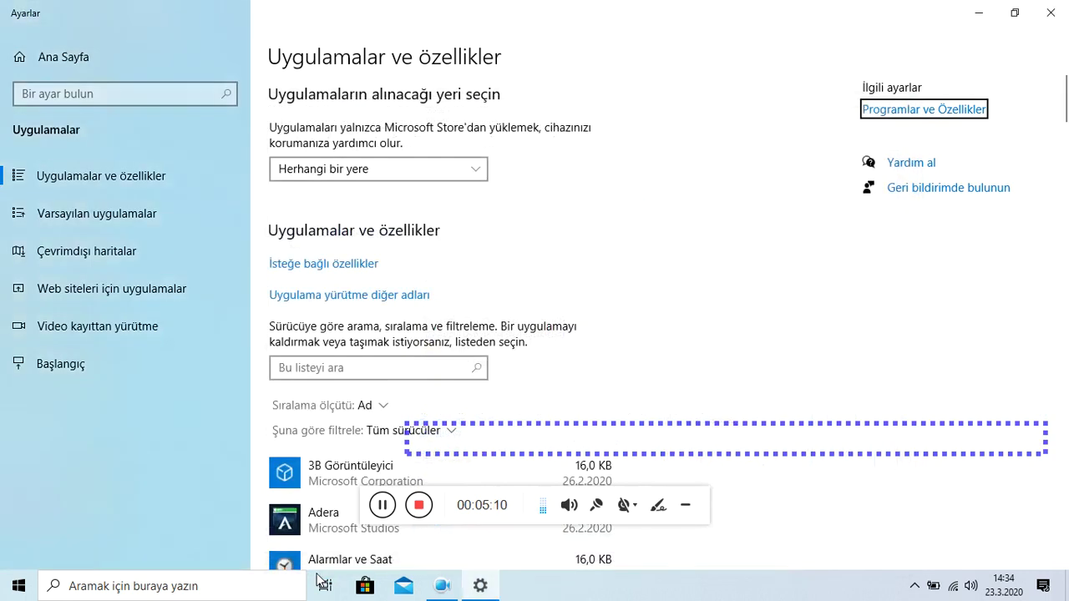
{"action": "key", "text": "alt+F4"}
Step: Open the infovox_desktop folder on the desktop and go through its nested folders to the Infovox Desktop installers
{"action": "key", "text": "Left"}
{"action": "key", "text": "Right"}
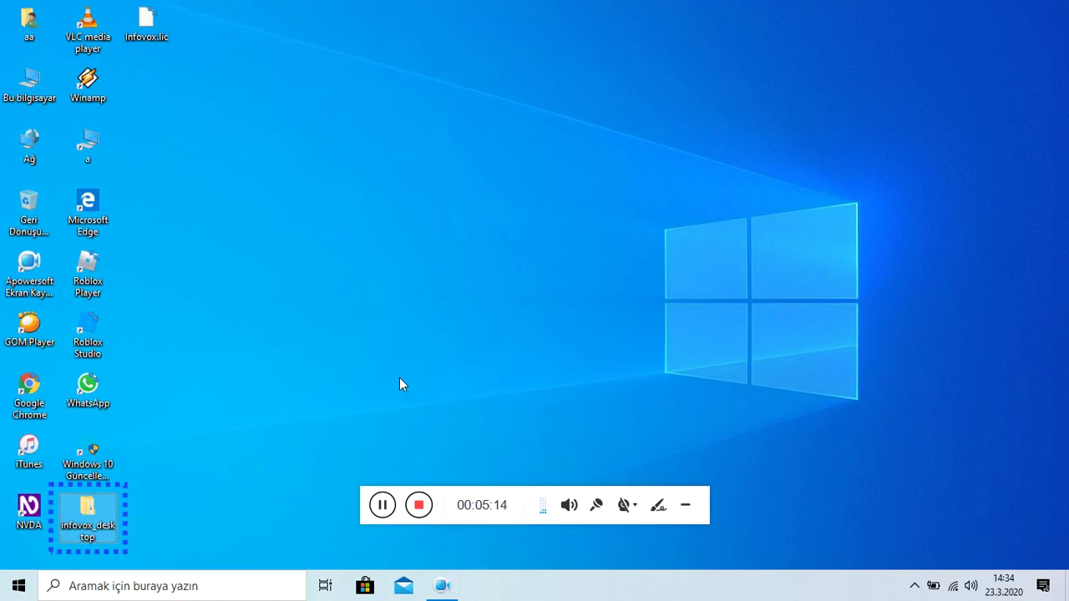
{"action": "key", "text": "Return"}
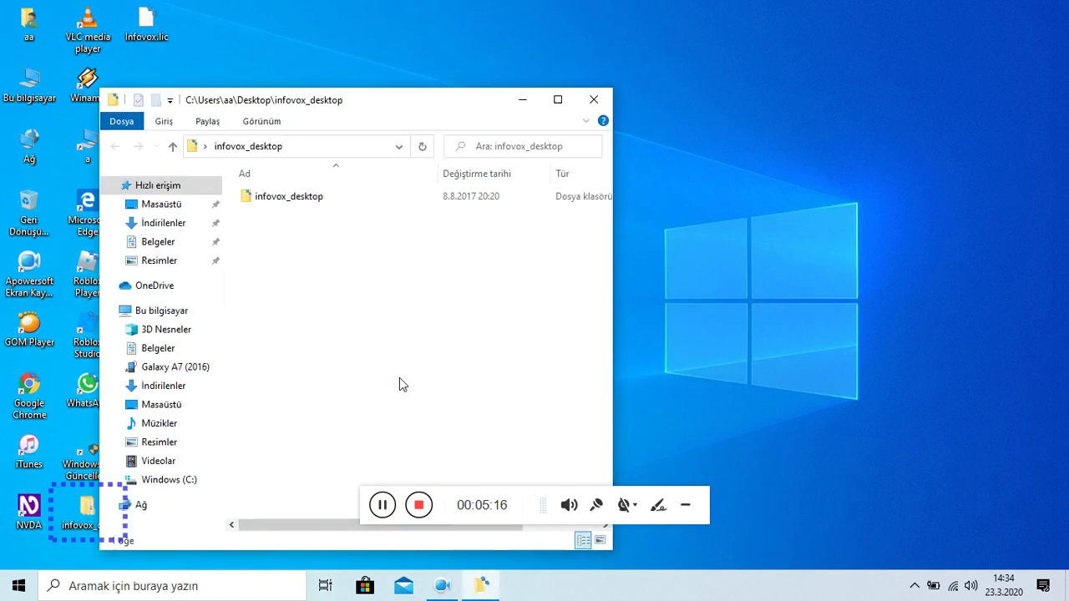
{"action": "key", "text": "Return"}
{"action": "key", "text": "Return"}
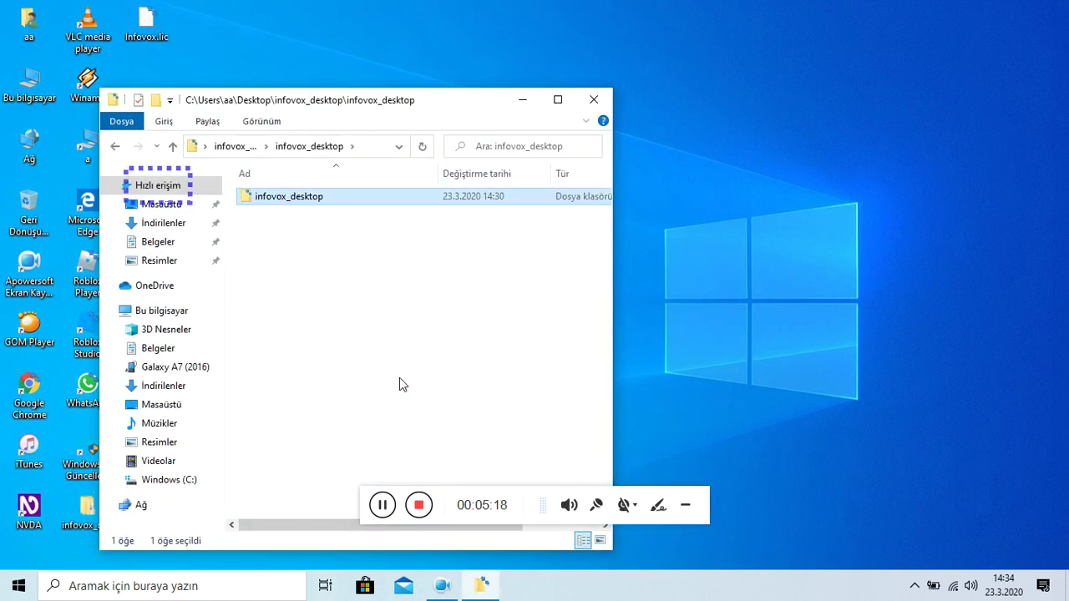
{"action": "key", "text": "Tab"}
{"action": "key", "text": "Return"}
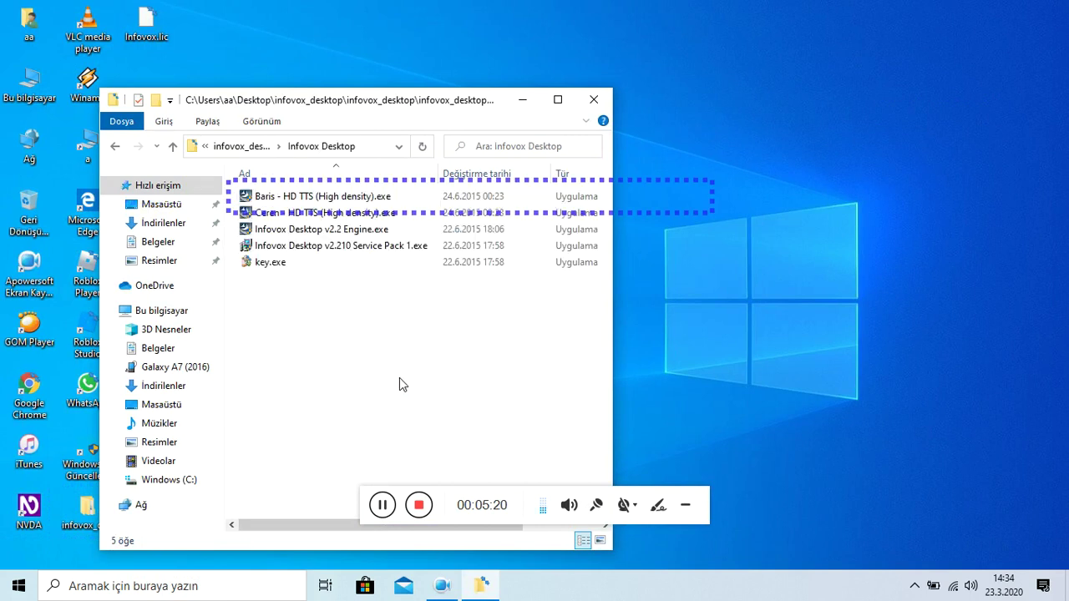
Step: Run Infovox Desktop v2.2 Engine.exe and bring its setup wizard to the front
{"action": "key", "text": "Down"}
{"action": "key", "text": "Down"}
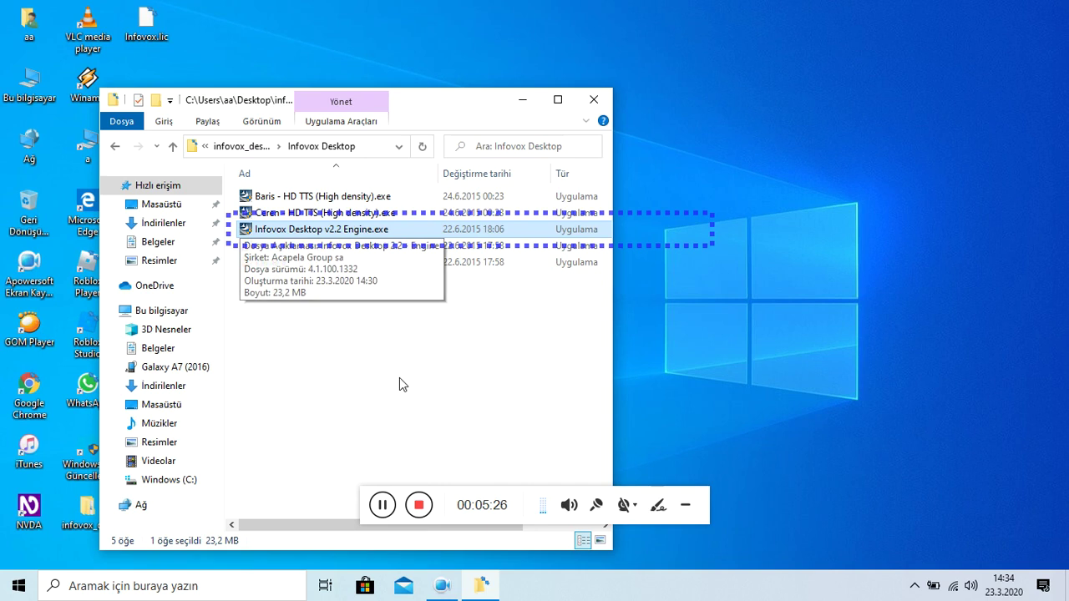
{"action": "key", "text": "Return"}
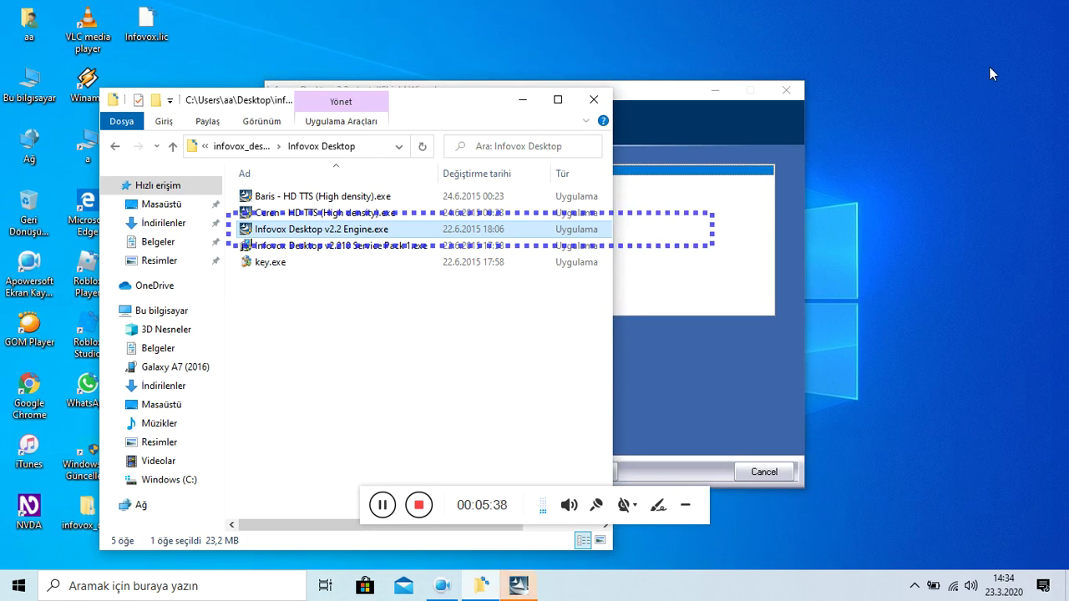
{"action": "left_click", "coordinate": [778, 313]}
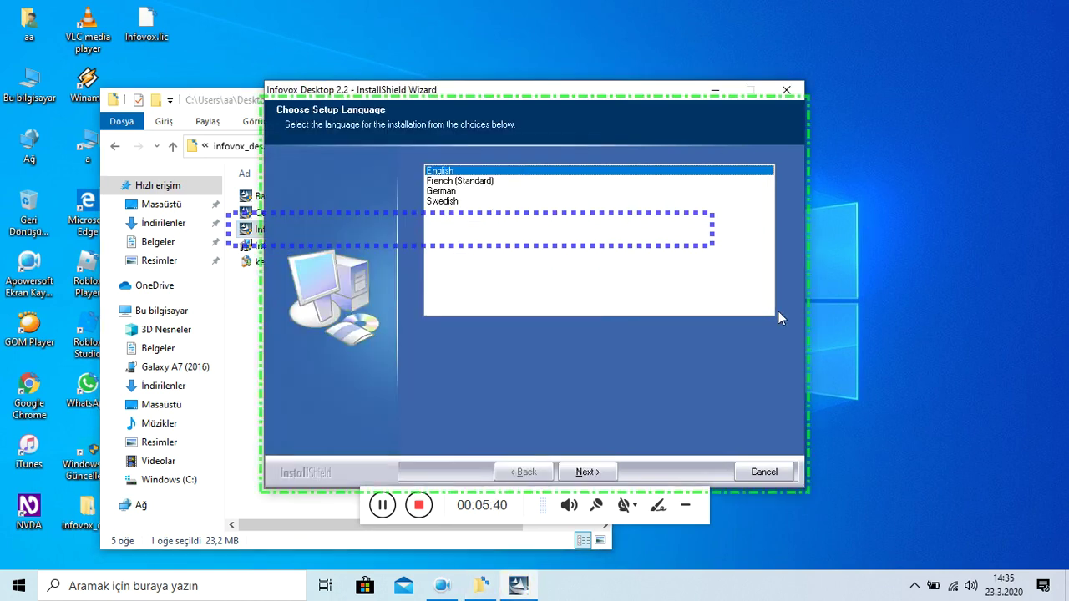
Step: Look through the available setup languages and continue the engine installation with English
{"action": "key", "text": "Down"}
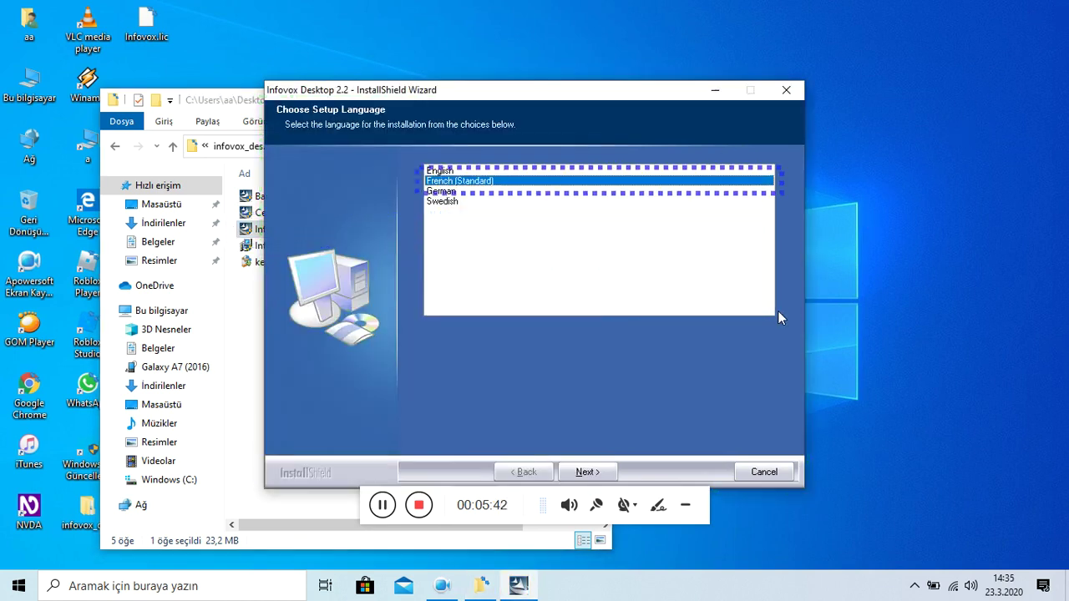
{"action": "key", "text": "Down"}
{"action": "key", "text": "Tab"}
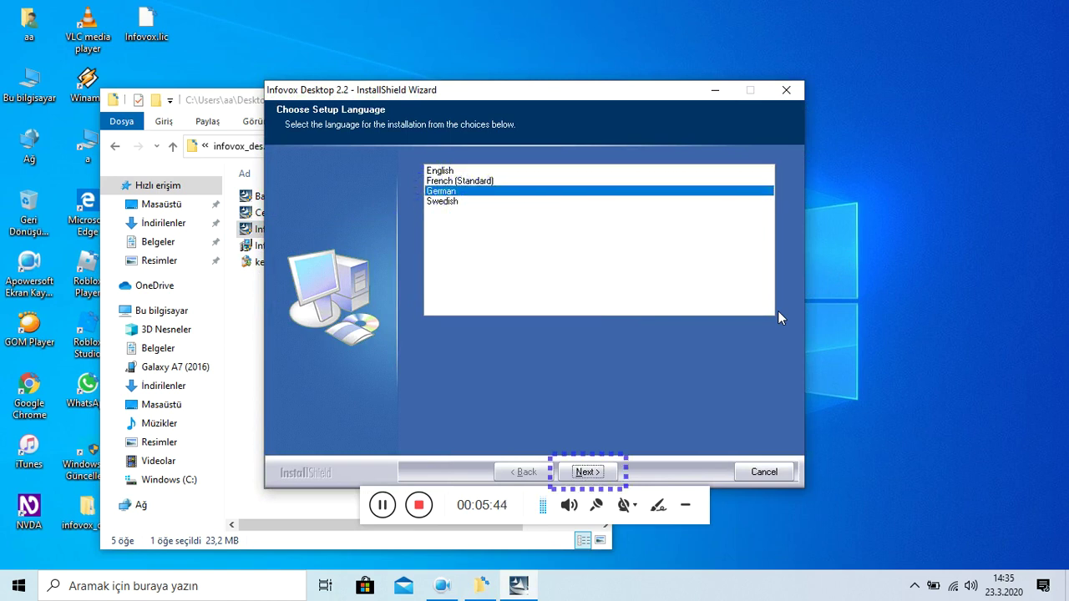
{"action": "key", "text": "Tab"}
{"action": "key", "text": "shift+Tab"}
{"action": "key", "text": "Tab"}
{"action": "key", "text": "Tab"}
{"action": "key", "text": "Up"}
{"action": "key", "text": "Up"}
{"action": "key", "text": "Tab"}
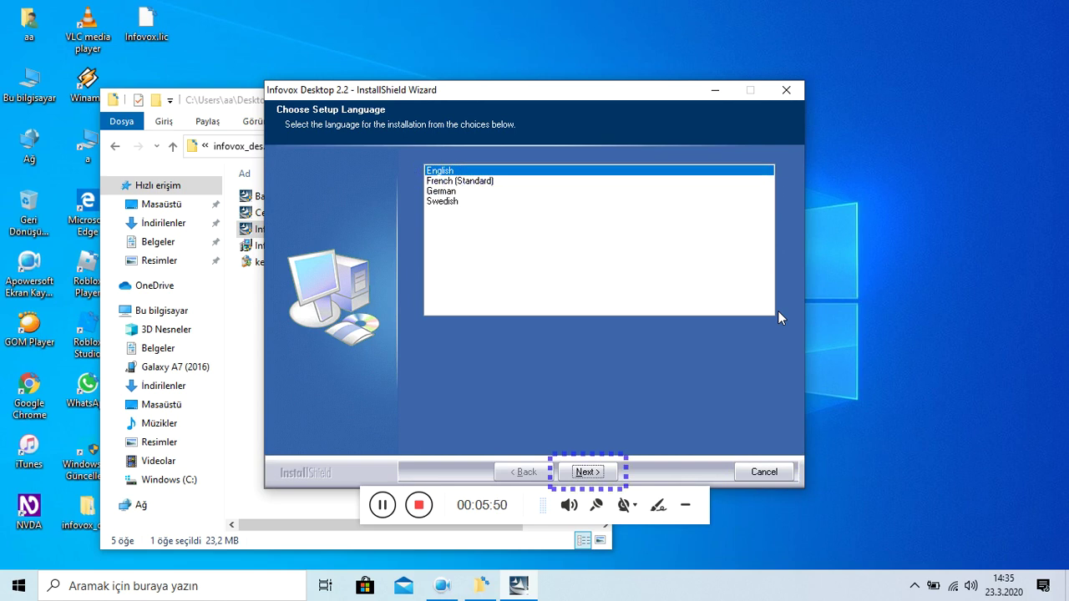
{"action": "key", "text": "Return"}
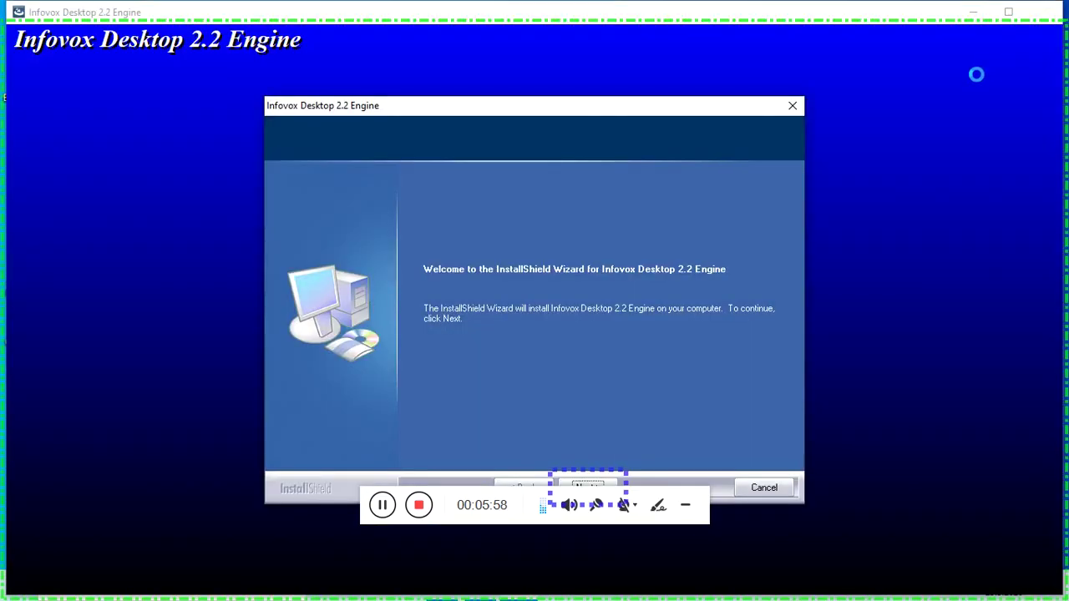
Step: Continue from the welcome page of the Infovox Desktop 2.2 Engine setup to the licence agreement
{"action": "key", "text": "Tab"}
{"action": "key", "text": "Tab"}
{"action": "key", "text": "Return"}
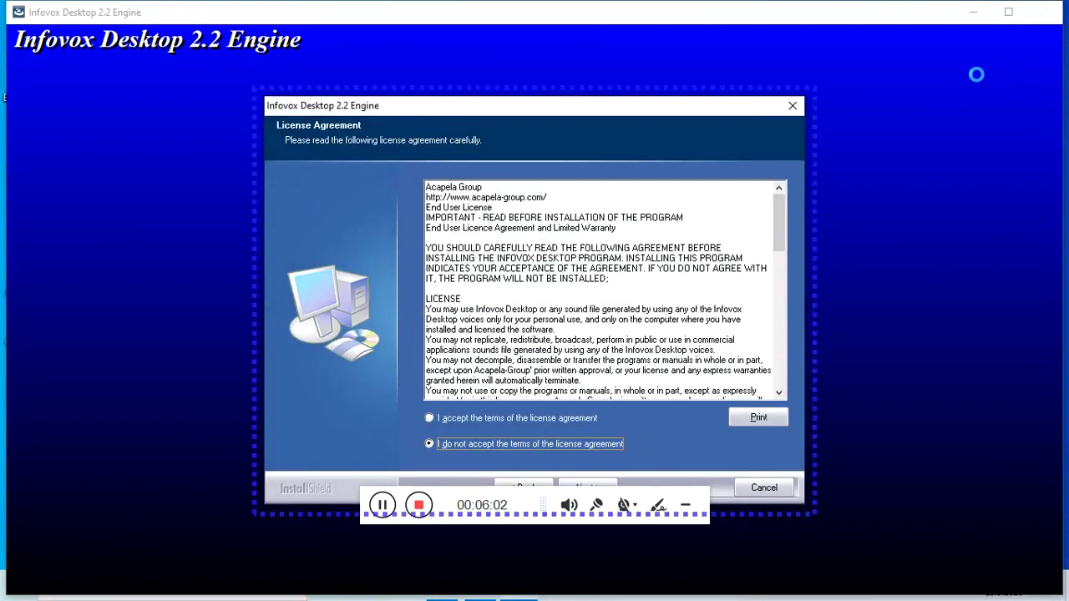
Step: Accept the terms of the Infovox Desktop 2.2 Engine licence agreement and continue to the destination location page
{"action": "key", "text": "Tab"}
{"action": "key", "text": "shift+Tab"}
{"action": "key", "text": "Up"}
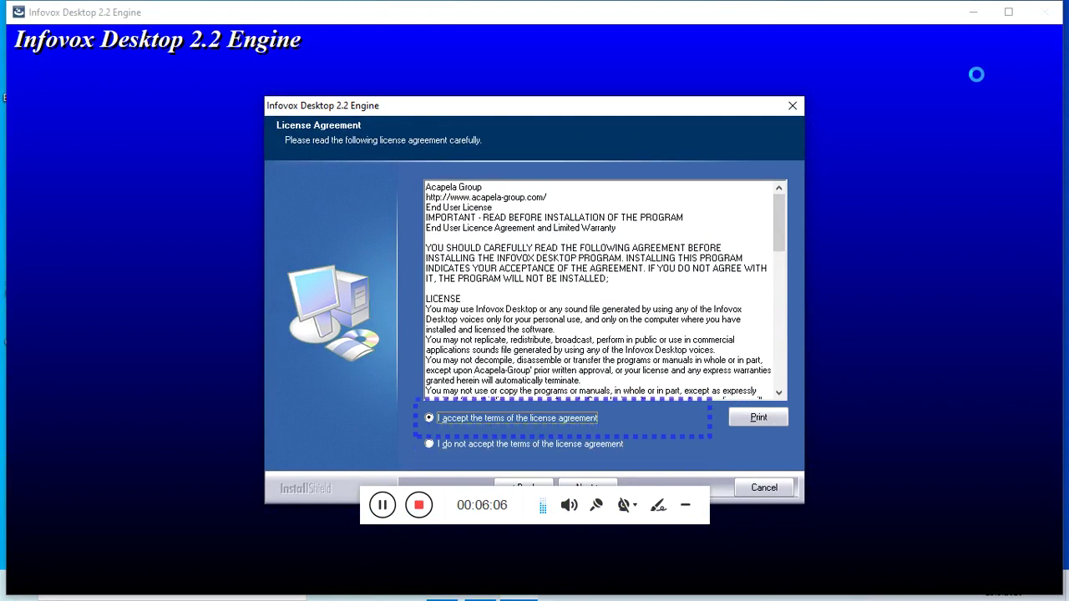
{"action": "key", "text": "Tab"}
{"action": "key", "text": "Tab"}
{"action": "key", "text": "Tab"}
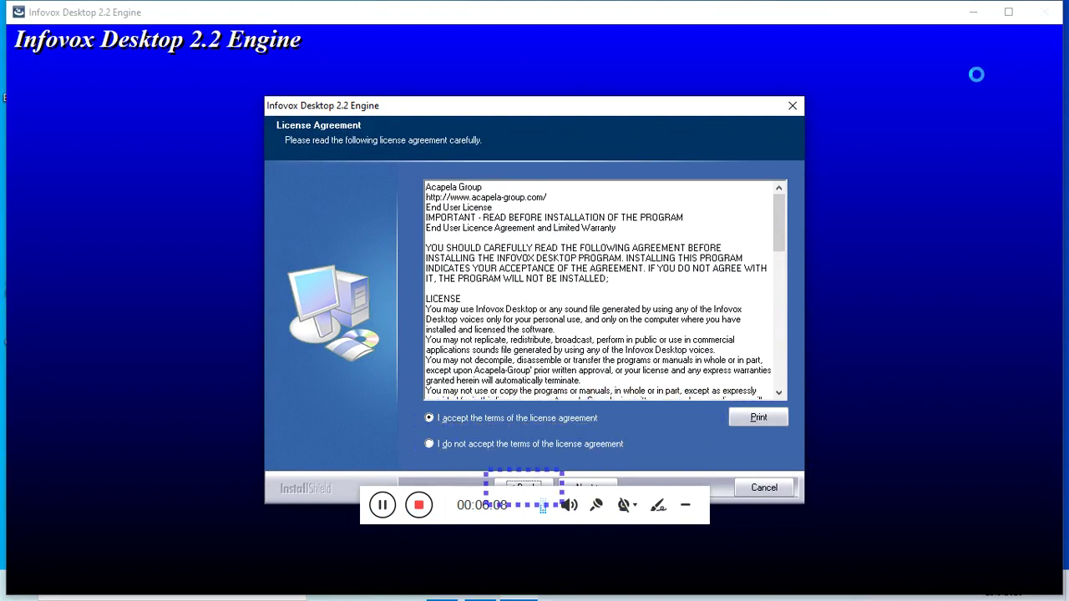
{"action": "key", "text": "Return"}
Step: Install the Infovox Desktop 2.2 Engine into the default Acapela Group\Infovox Desktop 2.2 folder
{"action": "key", "text": "Tab"}
{"action": "key", "text": "Tab"}
{"action": "key", "text": "Tab"}
{"action": "key", "text": "Tab"}
{"action": "key", "text": "Tab"}
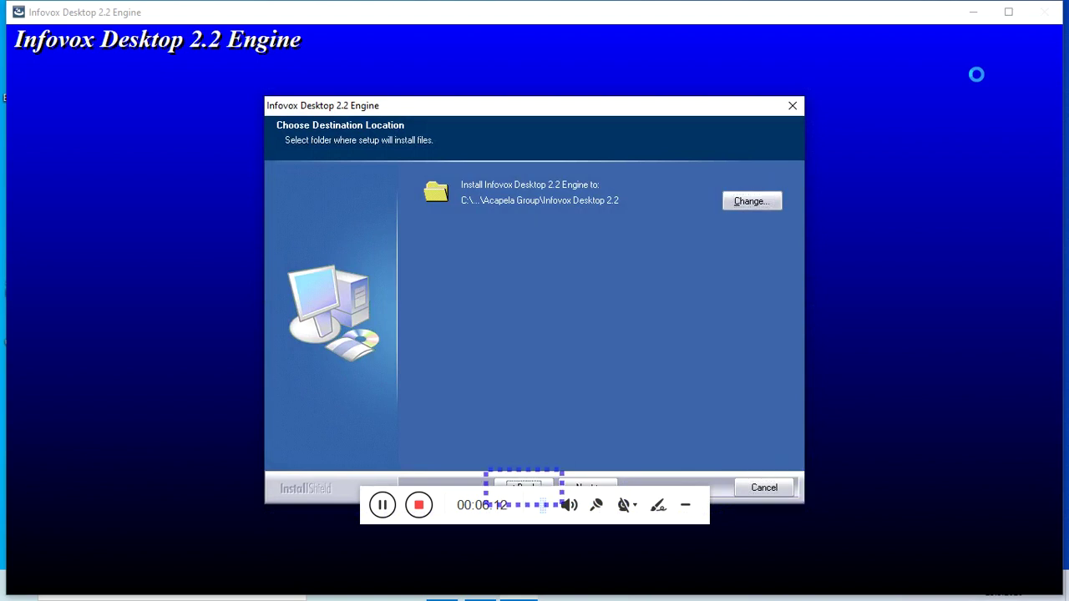
{"action": "key", "text": "Tab"}
{"action": "key", "text": "Tab"}
{"action": "key", "text": "Tab"}
{"action": "key", "text": "Return"}
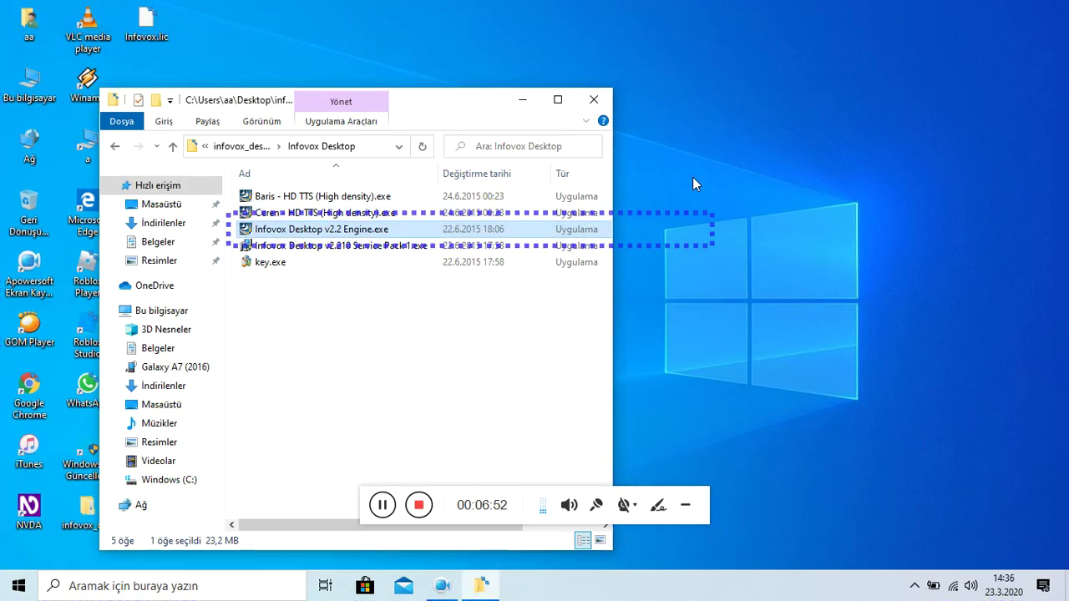
Step: Run Ceren - HD TTS (High density).exe from the Infovox Desktop folder and bring its setup wizard to the front
{"action": "key", "text": "Up"}
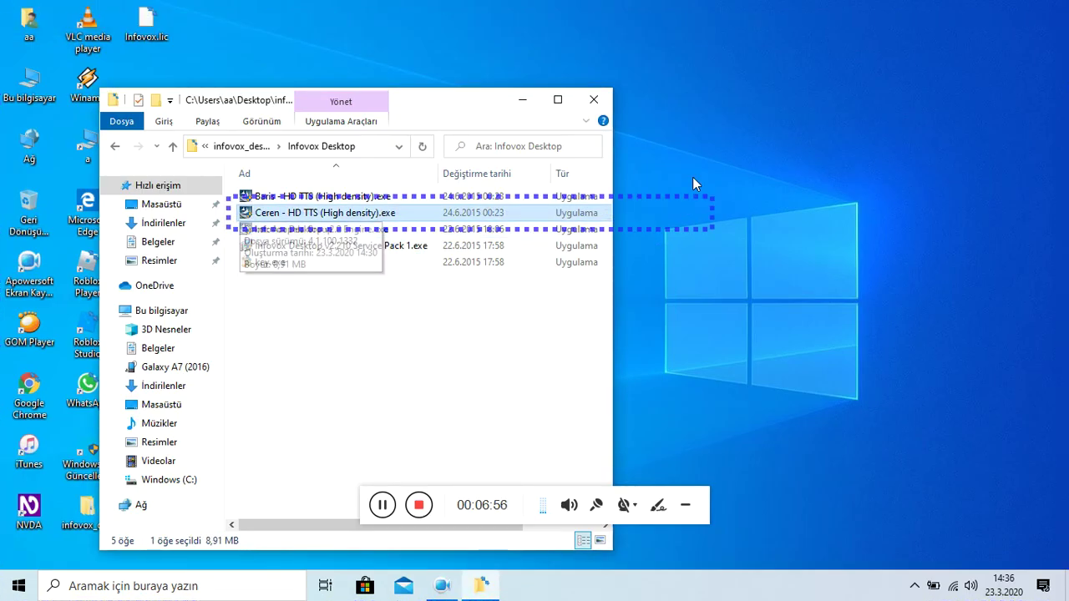
{"action": "key", "text": "Down"}
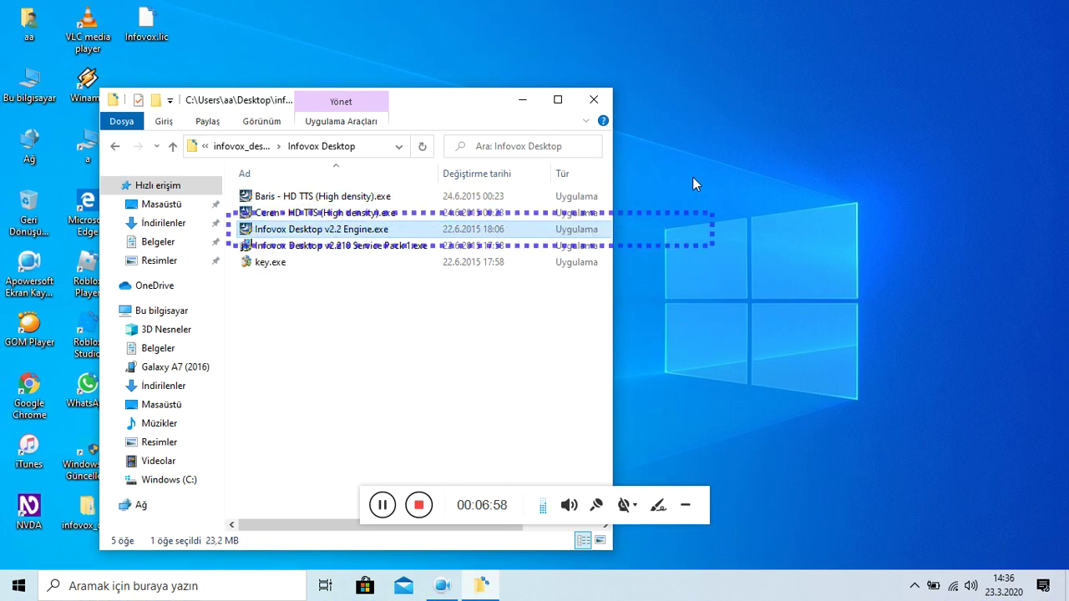
{"action": "key", "text": "Up"}
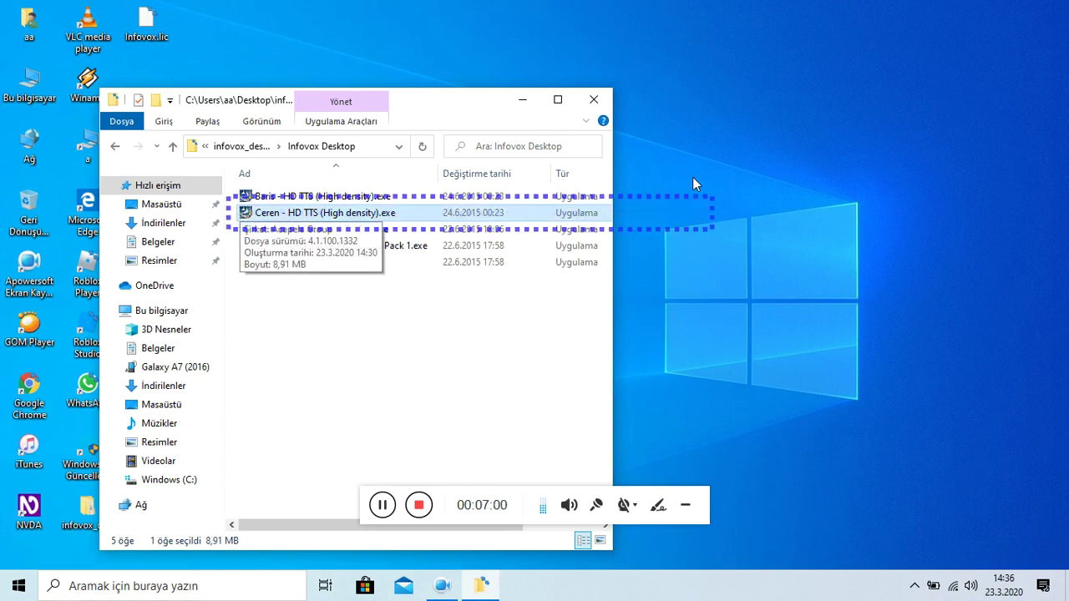
{"action": "key", "text": "Return"}
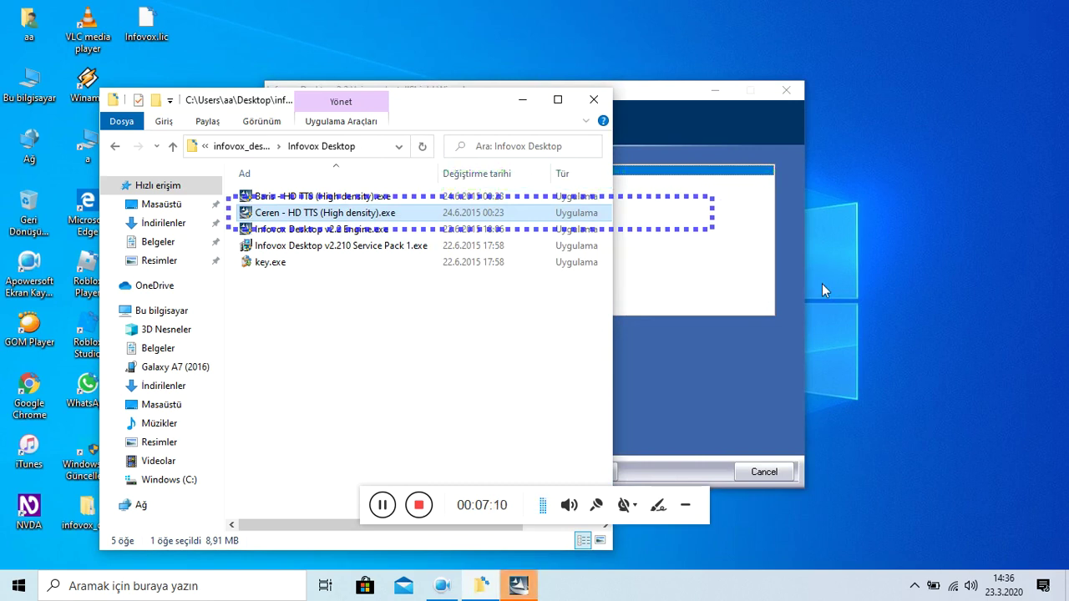
{"action": "left_click", "coordinate": [740, 334]}
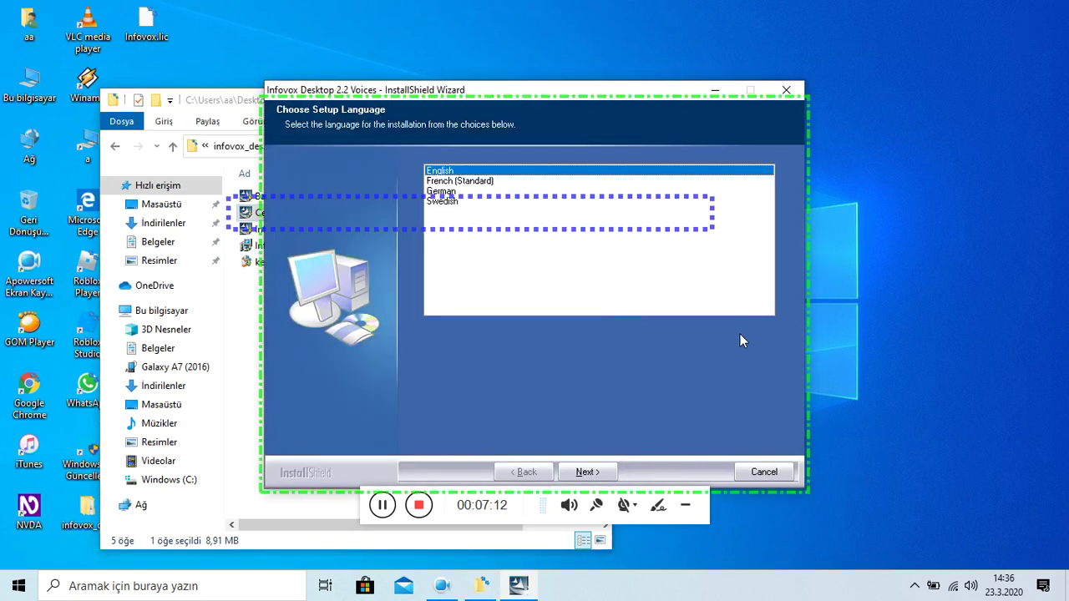
Step: Continue the Ceren voice installation with English as the setup language
{"action": "key", "text": "Down"}
{"action": "key", "text": "Up"}
{"action": "key", "text": "Tab"}
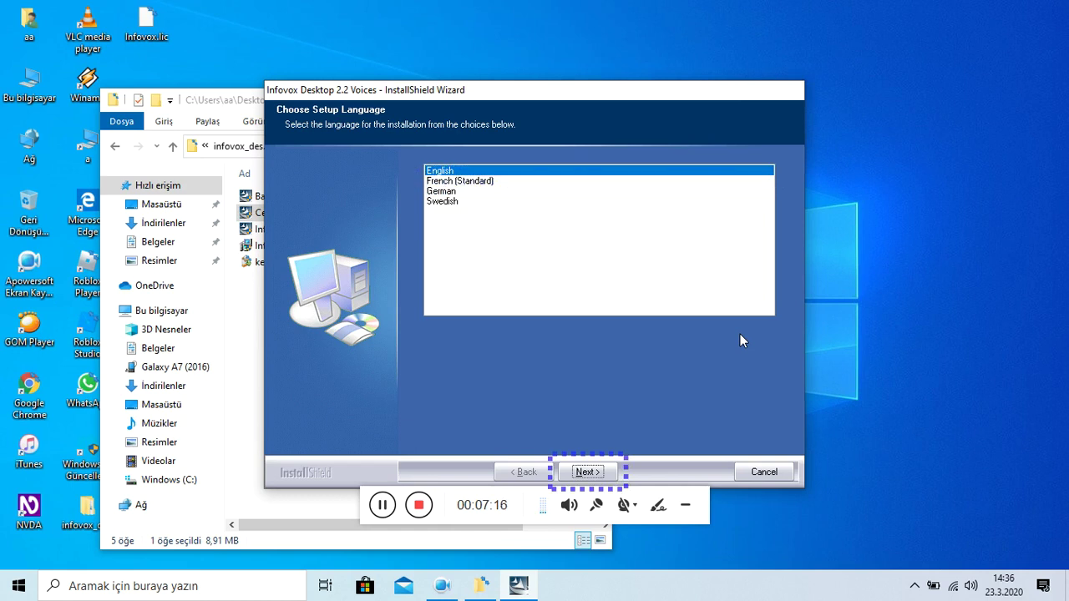
{"action": "key", "text": "Return"}
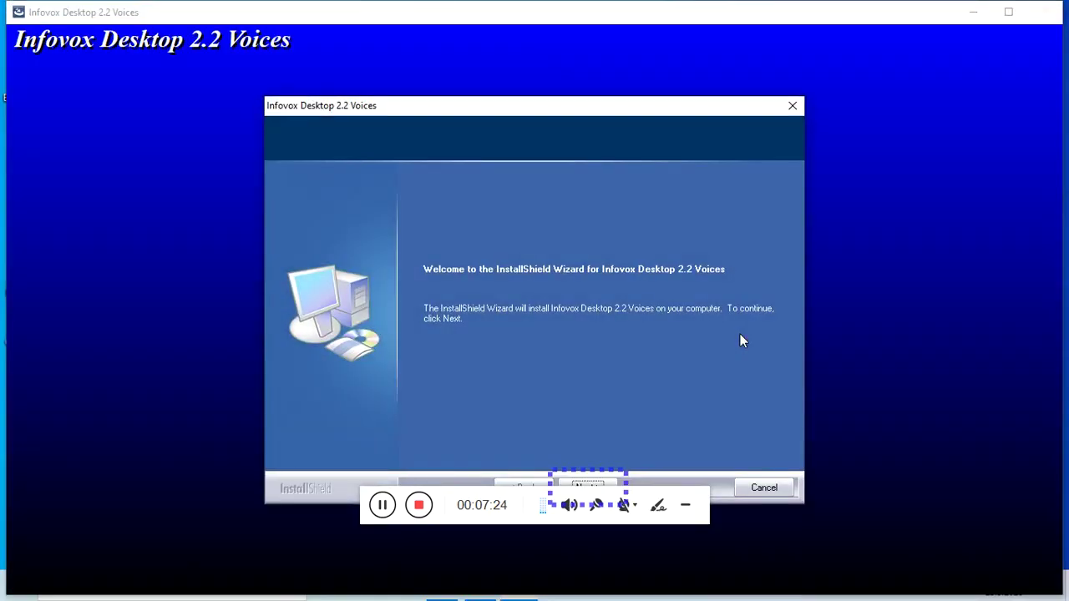
Step: Continue past the welcome and information pages of the Infovox Desktop 2.2 Voices setup for Ceren
{"action": "key", "text": "Tab"}
{"action": "key", "text": "Tab"}
{"action": "key", "text": "Return"}
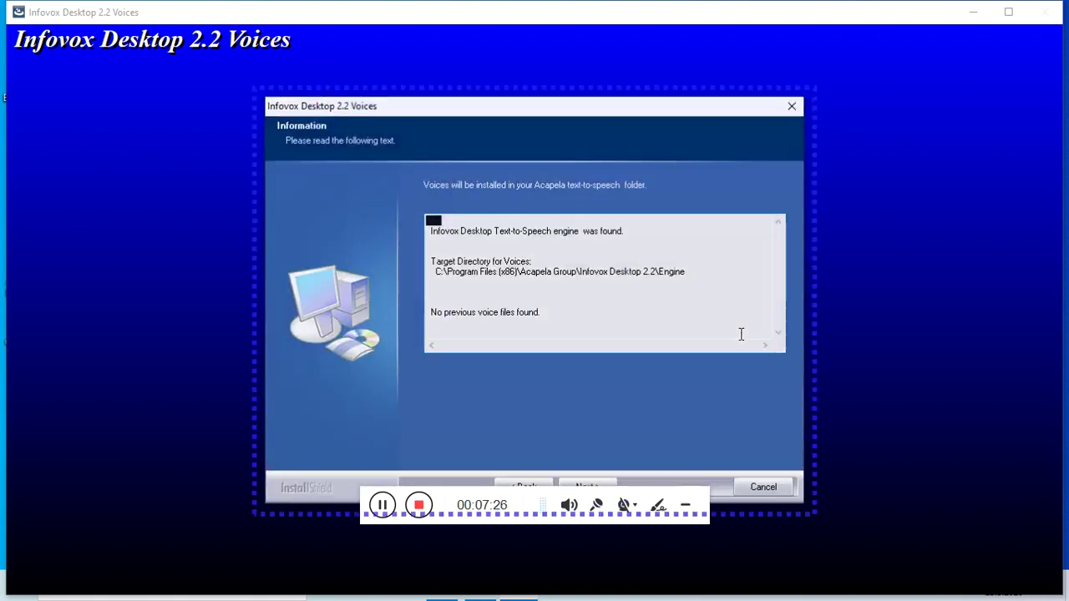
{"action": "key", "text": "Tab"}
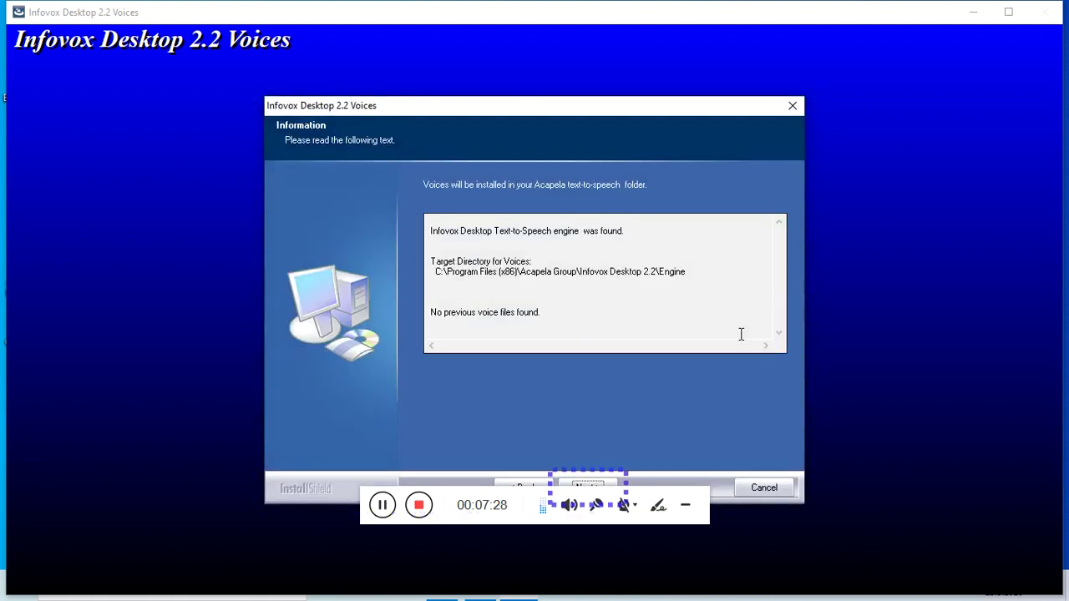
{"action": "key", "text": "Return"}
Step: Install the preselected Ceren voice, finish the wizard and dismiss the trial licence notice
{"action": "key", "text": "Tab"}
{"action": "key", "text": "Tab"}
{"action": "key", "text": "Return"}
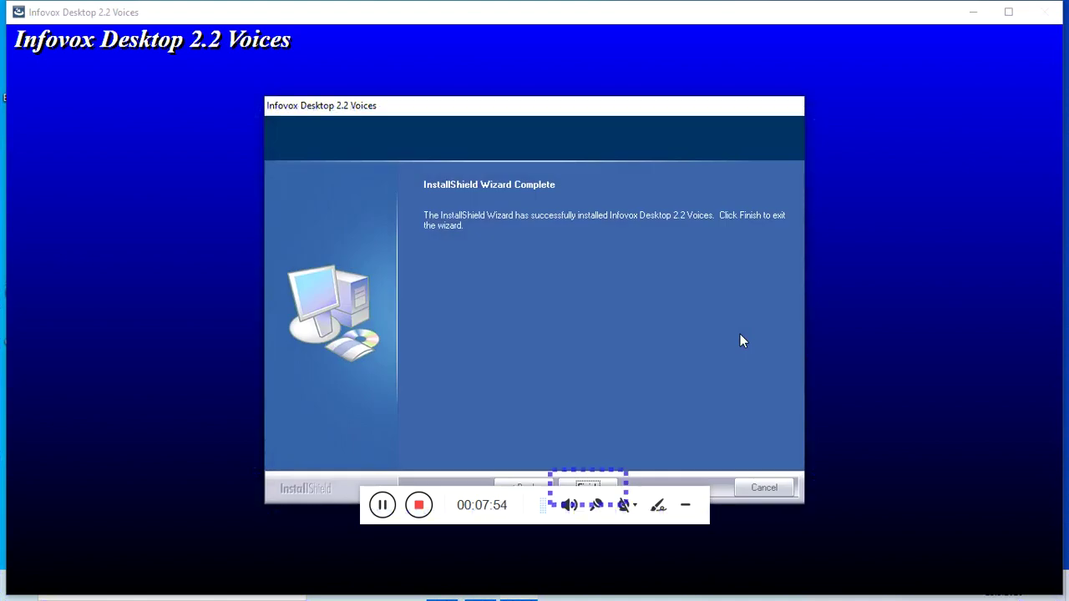
{"action": "key", "text": "Return"}
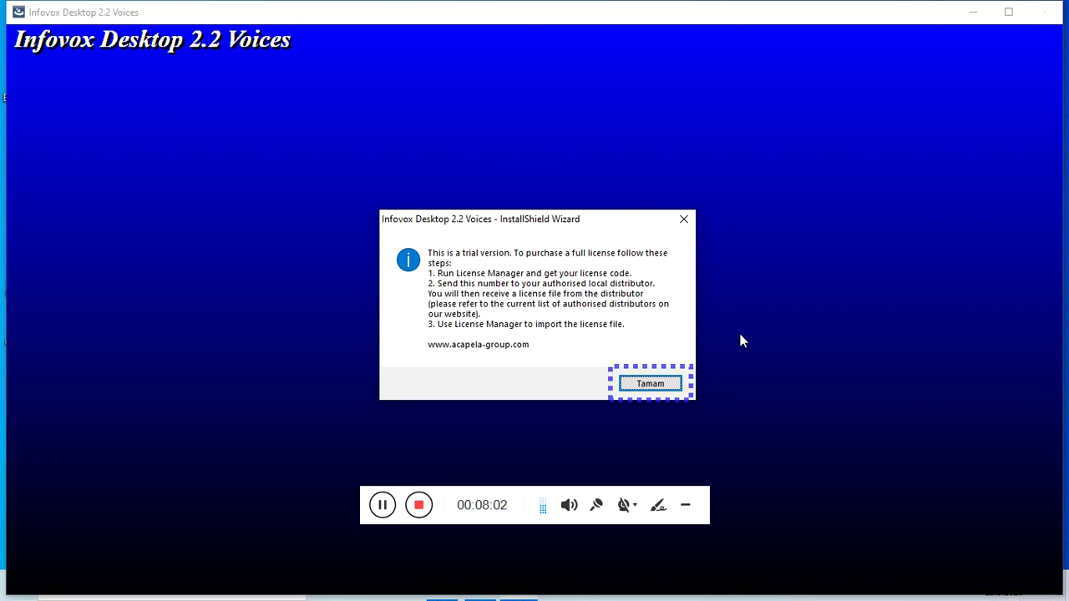
{"action": "key", "text": "Return"}
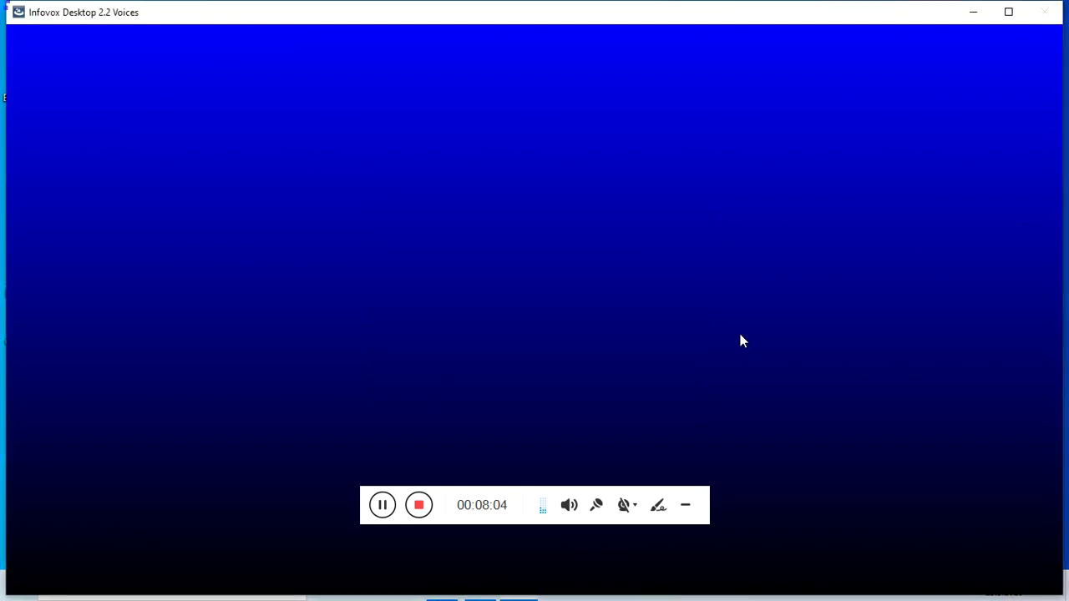
Step: Run Baris - HD TTS (High density).exe from the Infovox Desktop folder and bring its setup wizard to the front
{"action": "key", "text": "Up"}
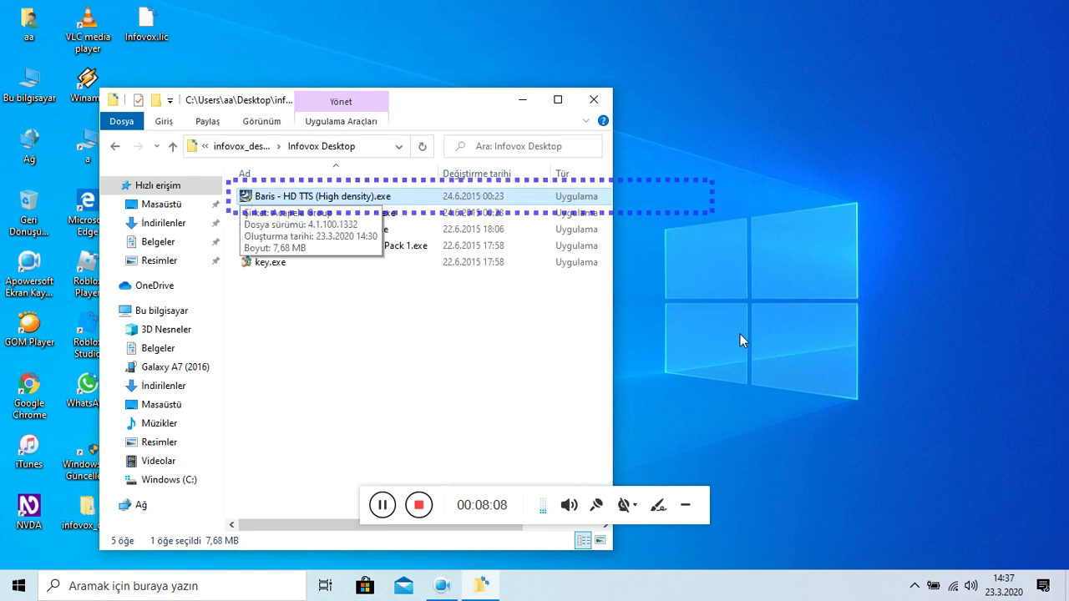
{"action": "key", "text": "Return"}
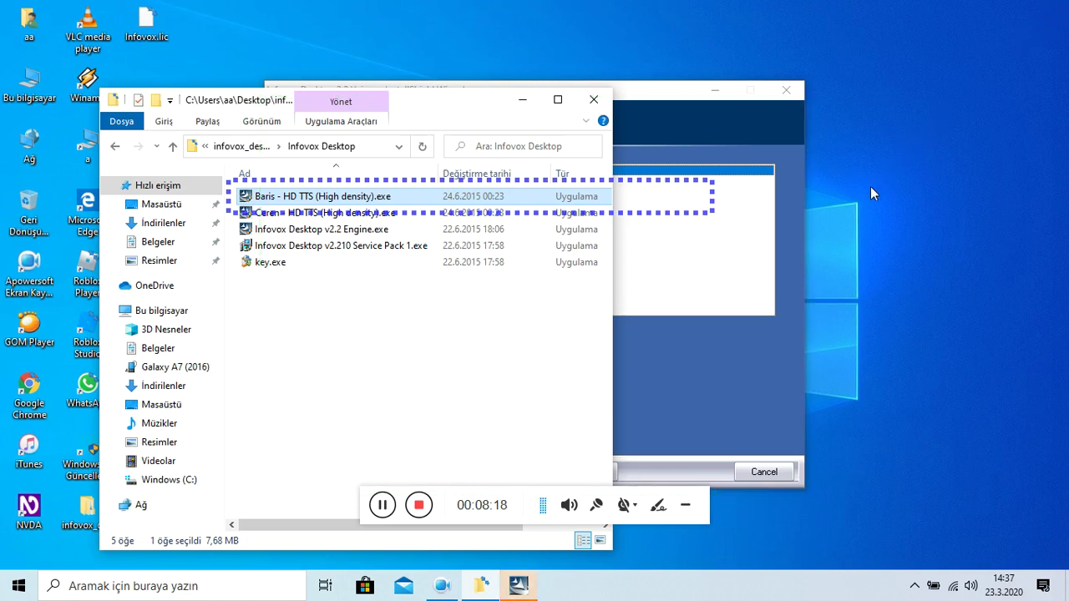
{"action": "left_click", "coordinate": [769, 307]}
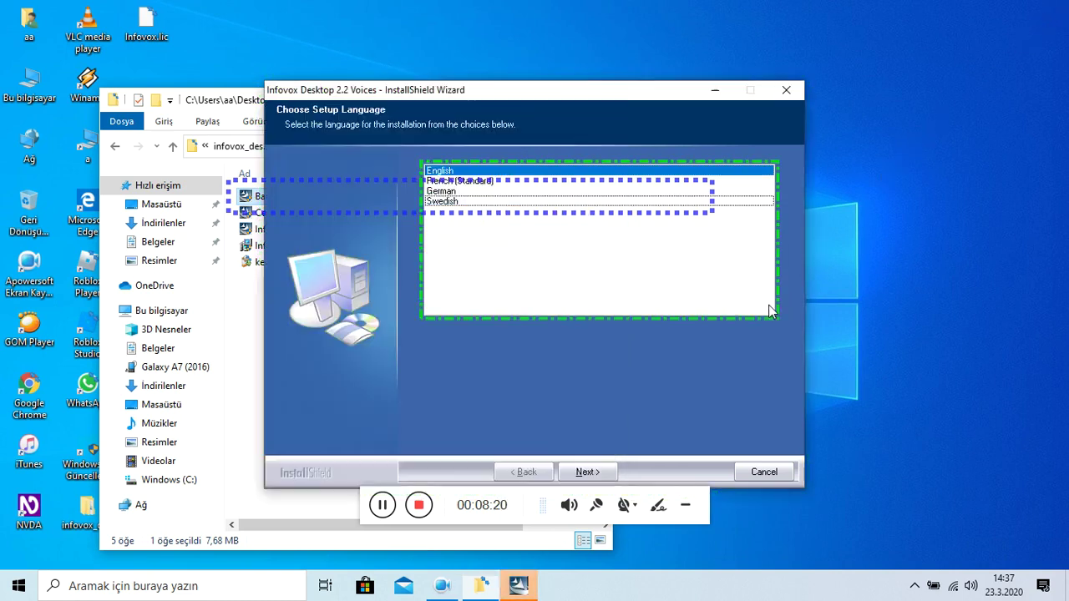
Step: Continue the Baris voice installation with English as the setup language
{"action": "key", "text": "Tab"}
{"action": "key", "text": "Tab"}
{"action": "key", "text": "Tab"}
{"action": "key", "text": "Tab"}
{"action": "key", "text": "Return"}
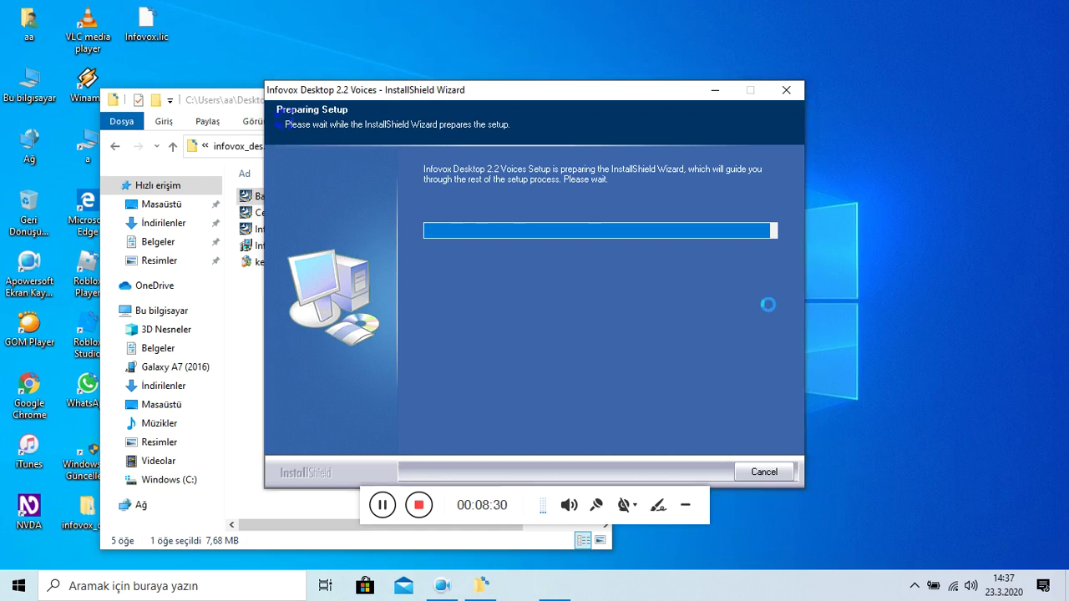
Step: Continue past the welcome and information pages of the Baris voice setup to the voice selection
{"action": "key", "text": "Tab"}
{"action": "key", "text": "shift+Tab"}
{"action": "key", "text": "Return"}
{"action": "key", "text": "Tab"}
{"action": "key", "text": "Return"}
Step: Install the Baris22k, Turkish voice, finish the wizard and dismiss the closing notice
{"action": "key", "text": "Tab"}
{"action": "key", "text": "Tab"}
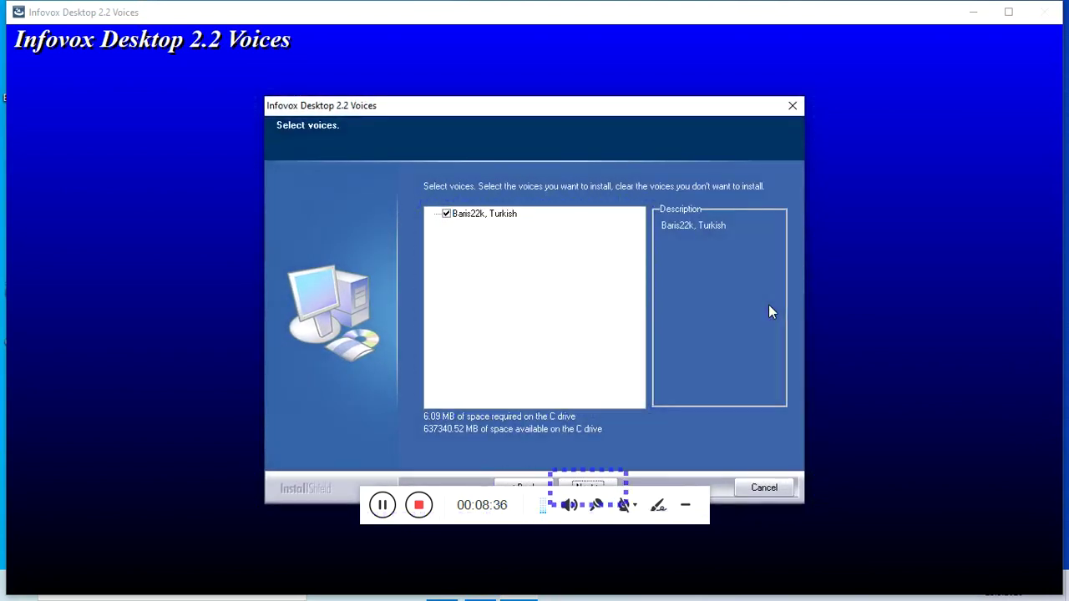
{"action": "key", "text": "Return"}
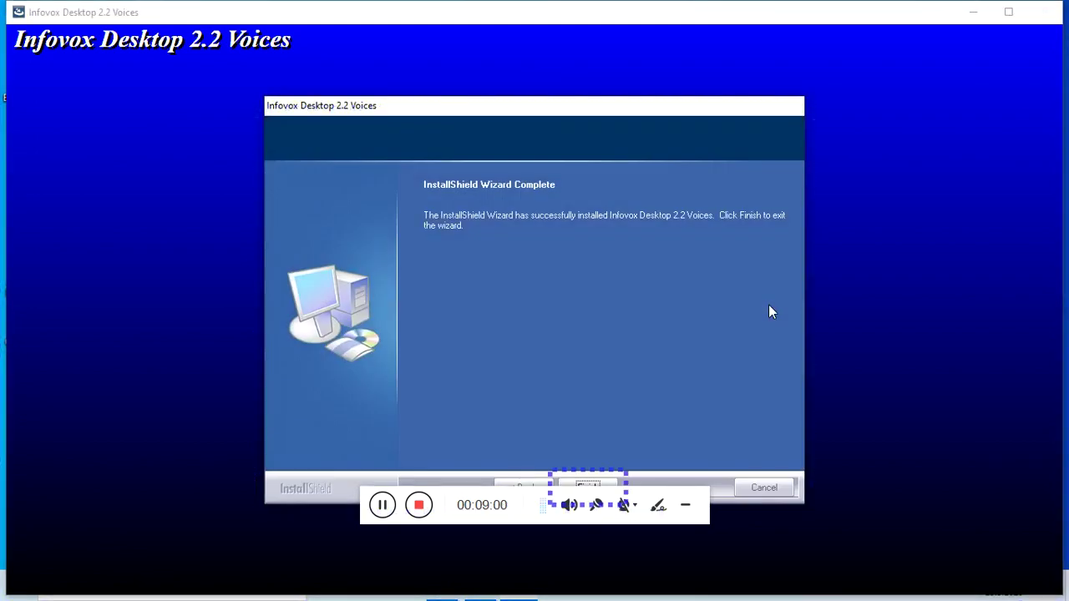
{"action": "key", "text": "Return"}
{"action": "key", "text": "Return"}
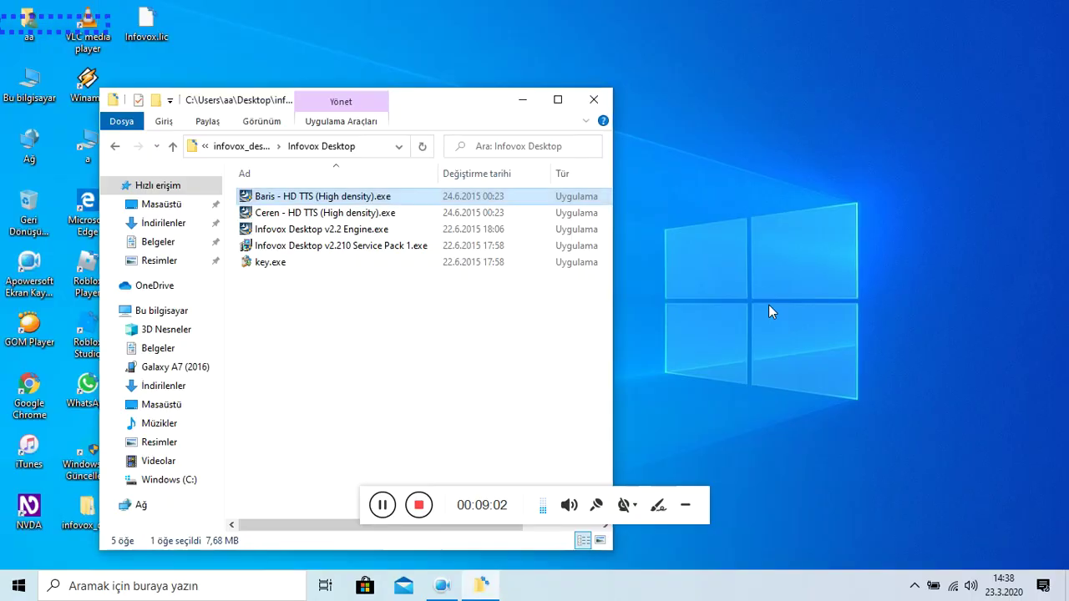
Step: Close the Infovox Desktop folder and restart the NVDA screen reader with the Yeniden başlat option
{"action": "key", "text": "alt+F4"}
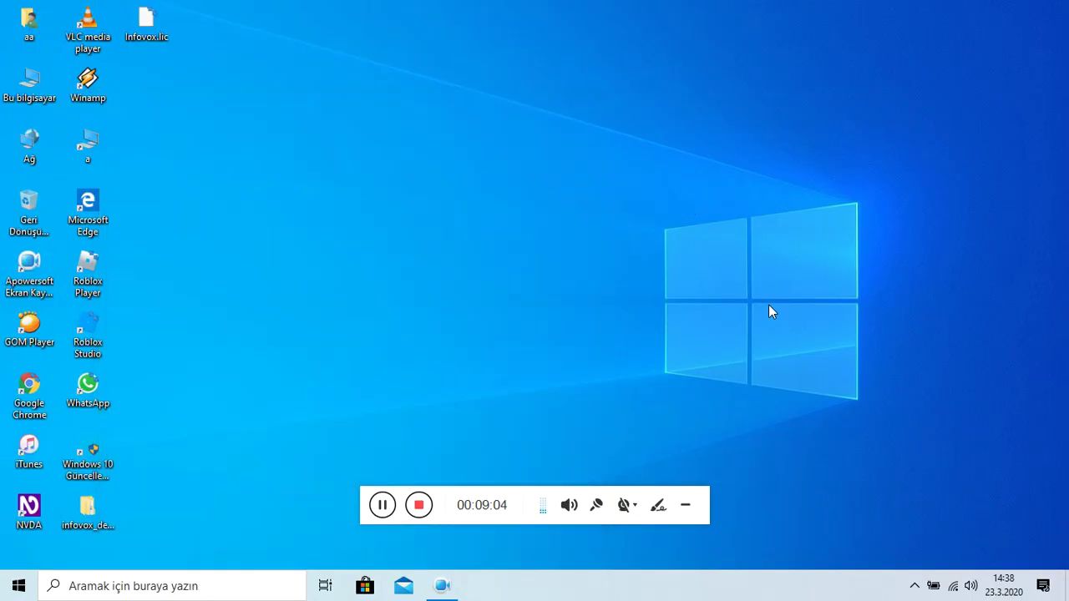
{"action": "key", "text": "Insert+q"}
{"action": "key", "text": "Down"}
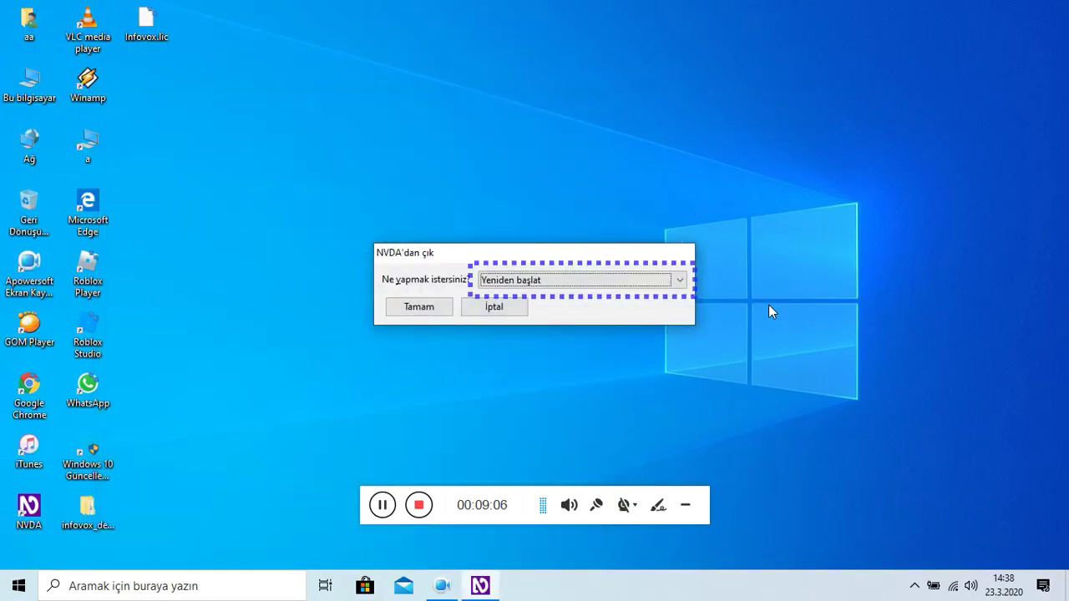
{"action": "key", "text": "Return"}
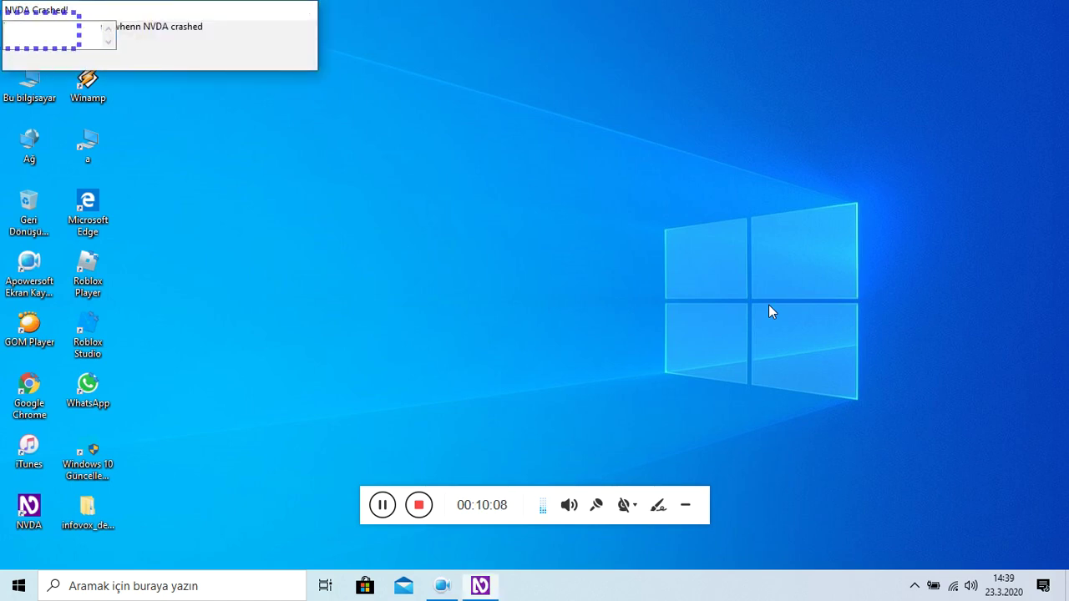
{"action": "key", "text": "Insert+n"}
{"action": "key", "text": "t"}
{"action": "key", "text": "s"}
{"action": "key", "text": "Escape"}
{"action": "key", "text": "Escape"}
Step: Open the NVDA settings and go to the Konuşma (speech) category
{"action": "key", "text": "ctrl+Insert+g"}
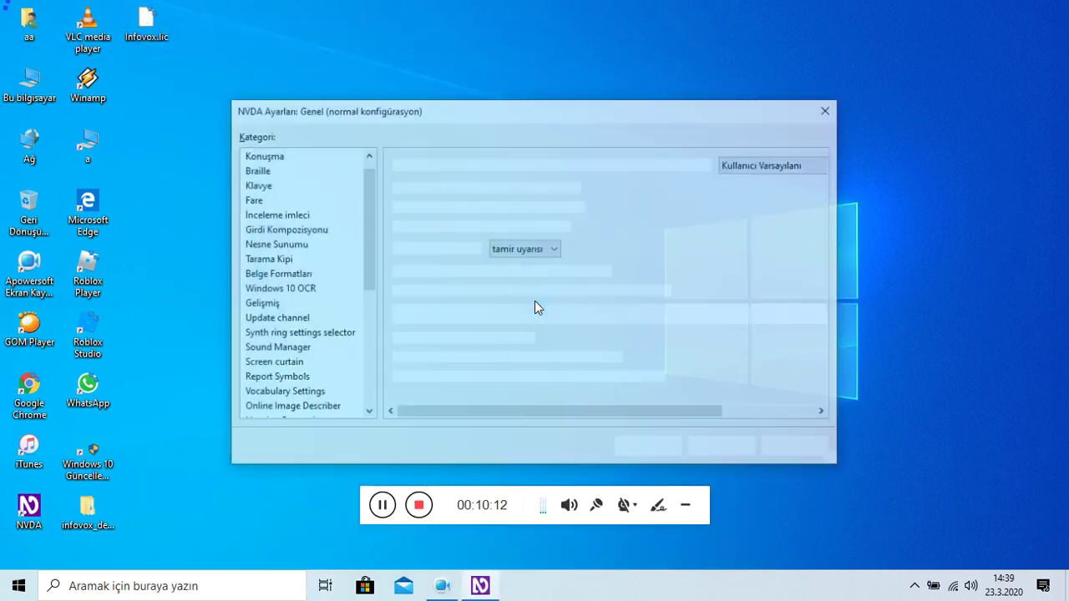
{"action": "key", "text": "Down"}
{"action": "key", "text": "Tab"}
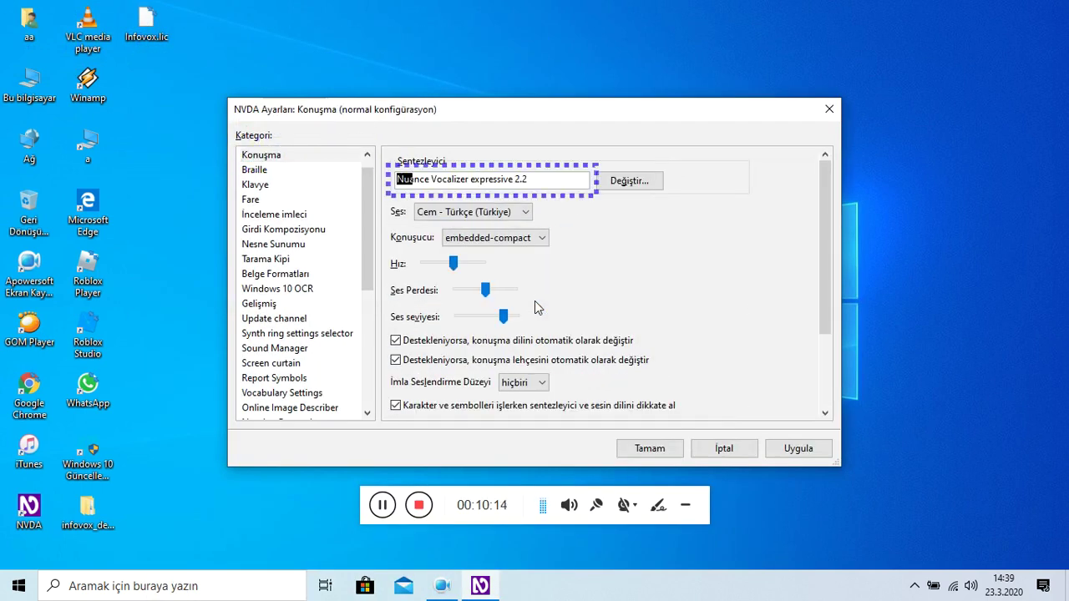
Step: Try Nuance Vocalizer expressive 1.1.1, Nuance Vocalizer 5.5 and Microsoft Speech Mobile as the NVDA synthesizer
{"action": "key", "text": "ctrl+Insert+s"}
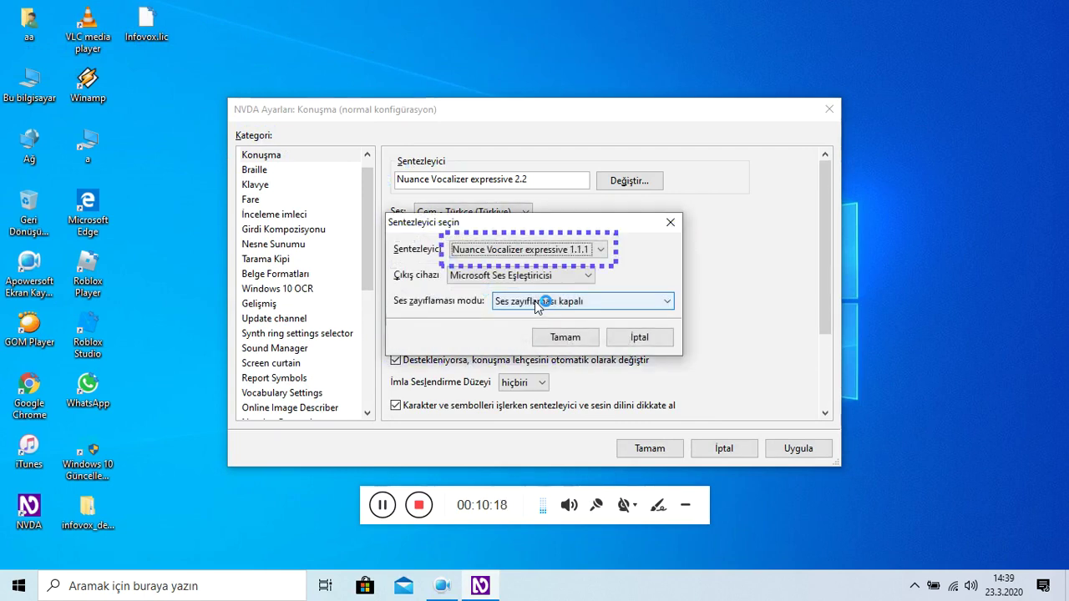
{"action": "key", "text": "Return"}
{"action": "key", "text": "ctrl+Insert+s"}
{"action": "key", "text": "Up"}
{"action": "key", "text": "Return"}
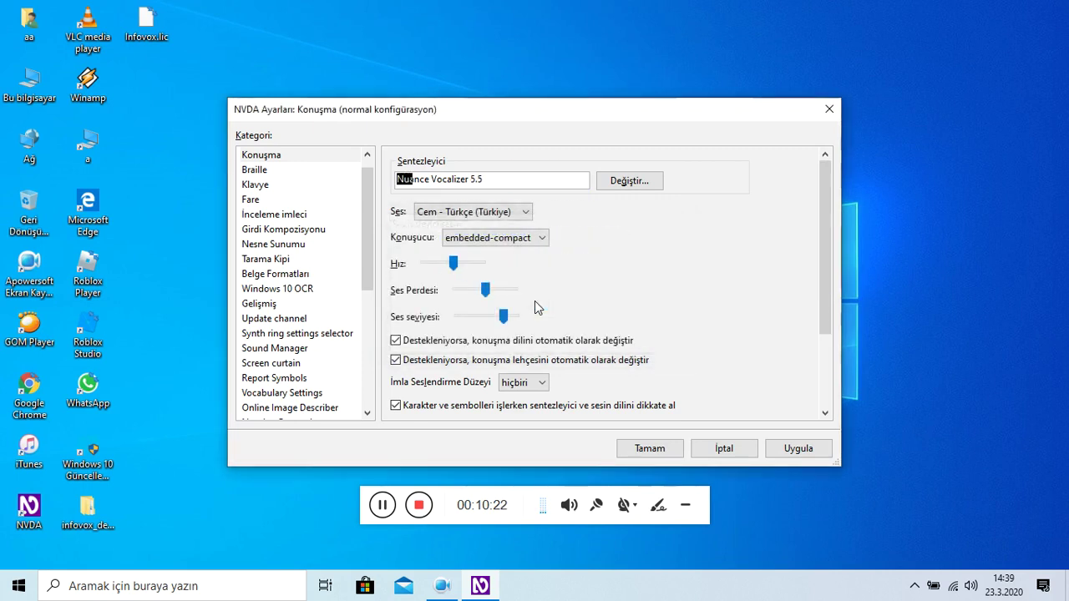
{"action": "key", "text": "ctrl+Insert+s"}
{"action": "key", "text": "Up"}
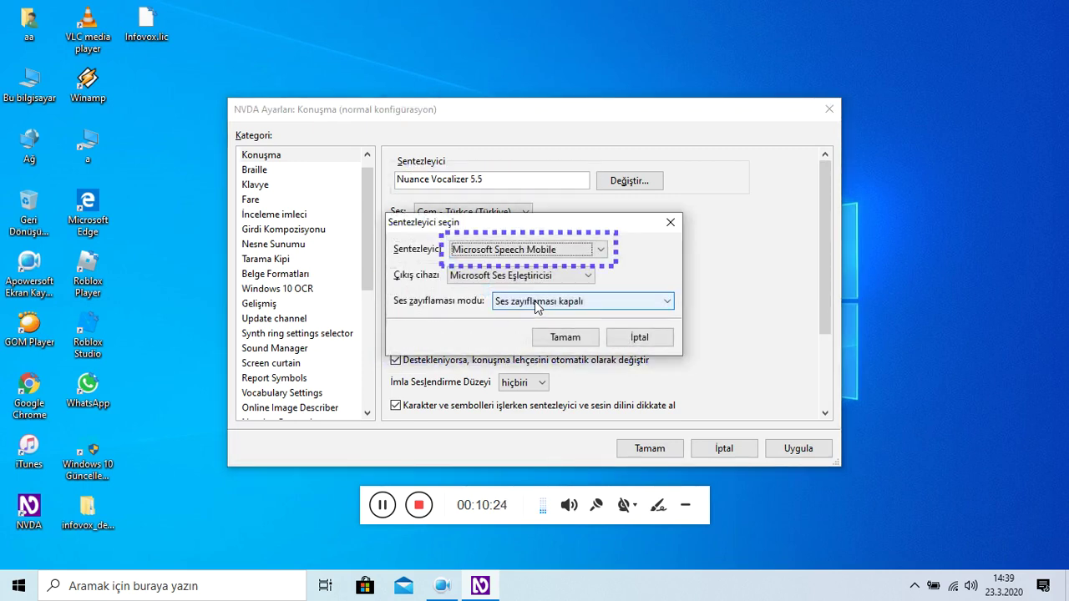
{"action": "key", "text": "Return"}
Step: Set the NVDA synthesizer to Microsoft Speech API version 5 and close the settings
{"action": "key", "text": "ctrl+Insert+s"}
{"action": "key", "text": "Up"}
{"action": "key", "text": "Return"}
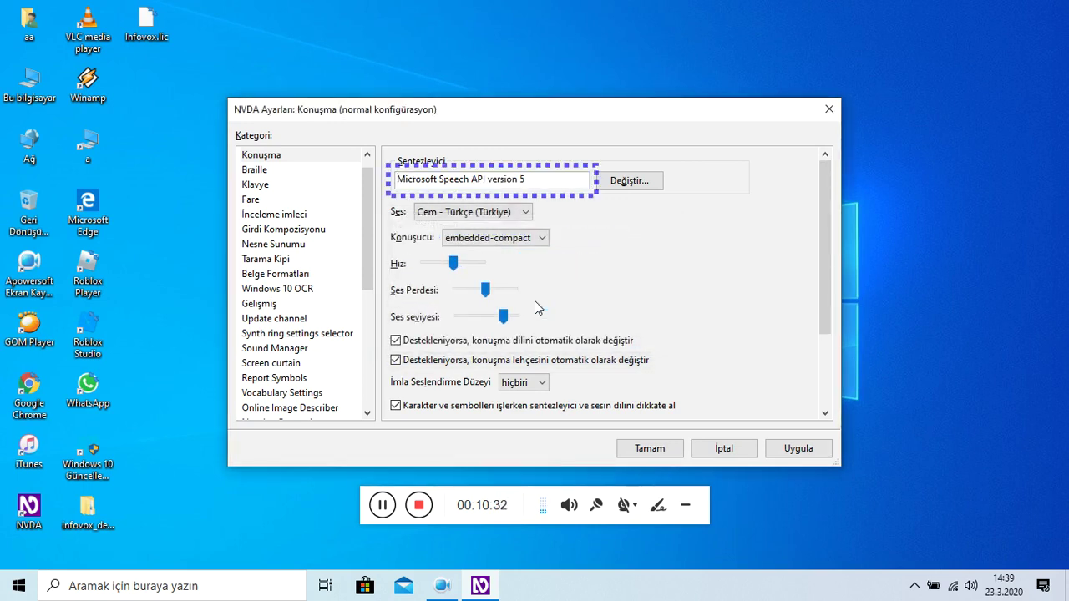
{"action": "key", "text": "Tab"}
{"action": "key", "text": "Escape"}
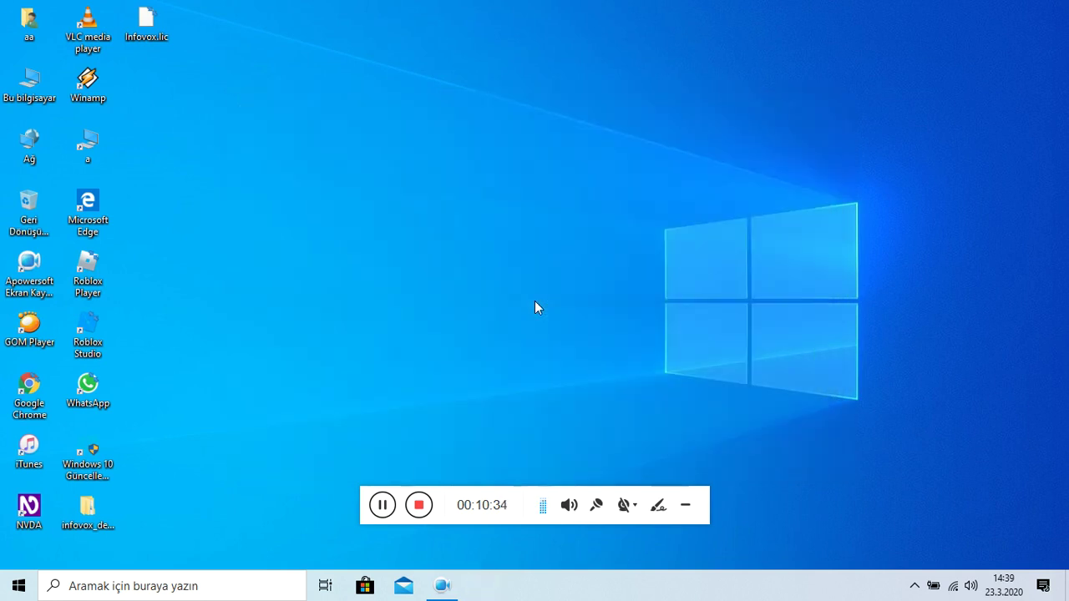
Step: Change the SAPI 5 voice in the NVDA speech settings to eSpeak-AZ and confirm the settings
{"action": "key", "text": "Insert+n"}
{"action": "key", "text": "Down"}
{"action": "key", "text": "Right"}
{"action": "key", "text": "Return"}
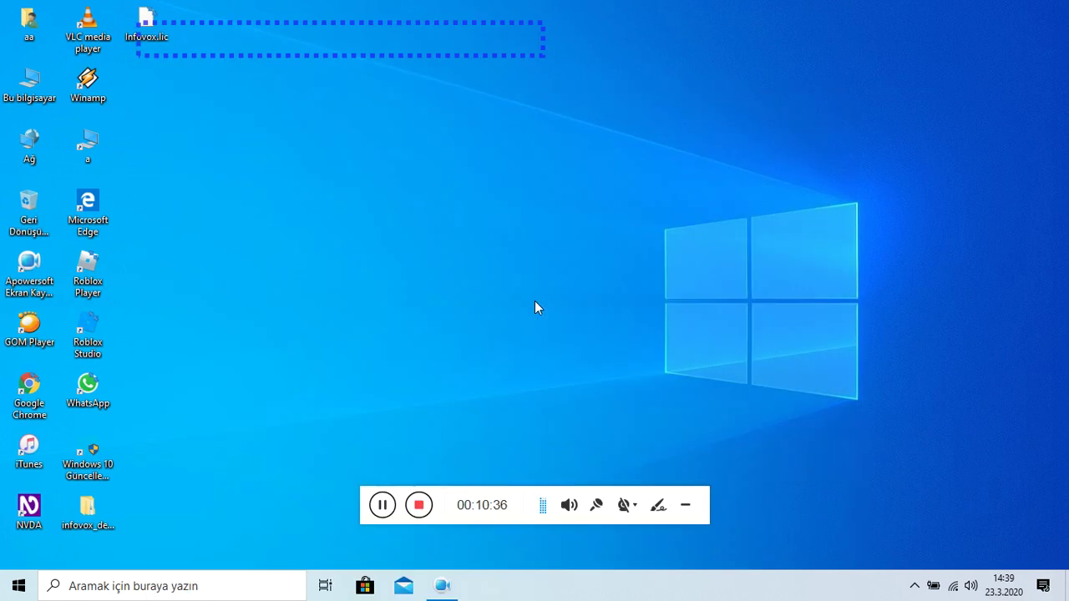
{"action": "key", "text": "Down"}
{"action": "key", "text": "Tab"}
{"action": "key", "text": "Tab"}
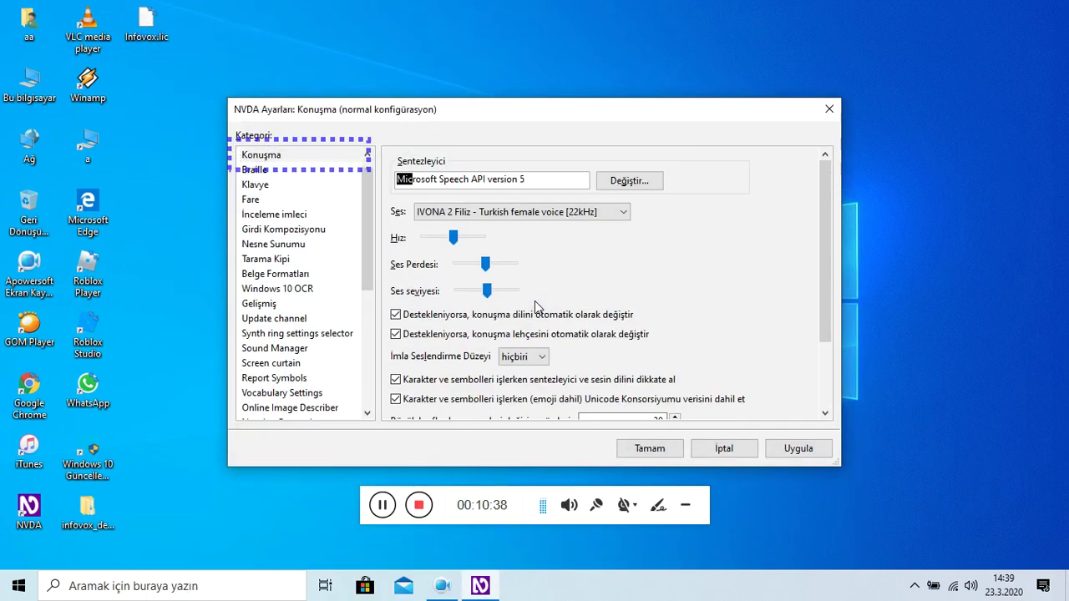
{"action": "key", "text": "Tab"}
{"action": "key", "text": "Up"}
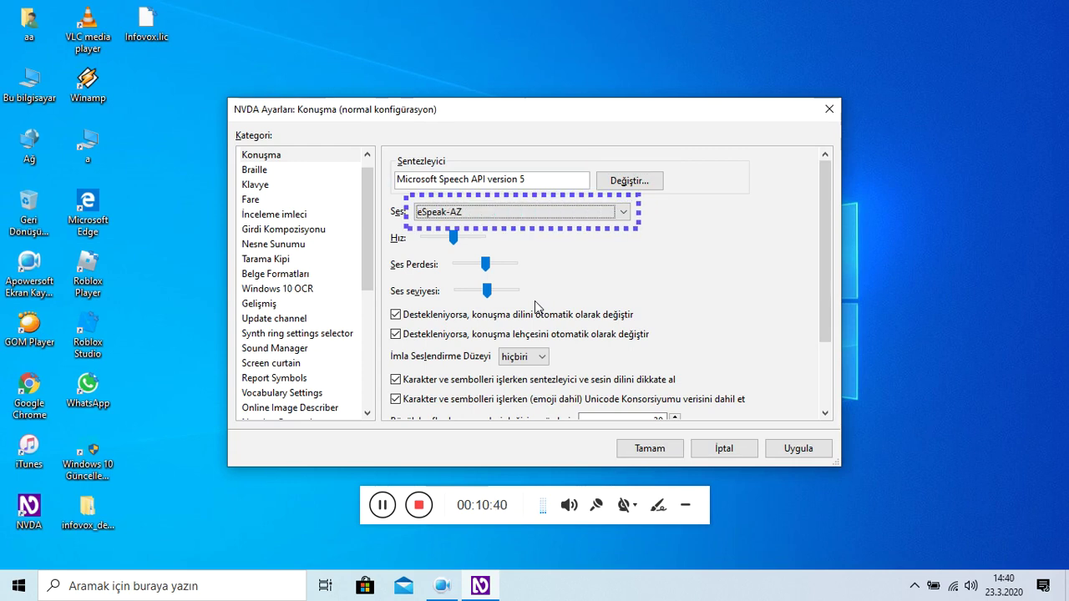
{"action": "key", "text": "Tab"}
{"action": "key", "text": "Tab"}
{"action": "key", "text": "Return"}
Step: Reopen the NVDA speech settings, select the eSpeak-MAX voice and confirm
{"action": "key", "text": "Insert+n"}
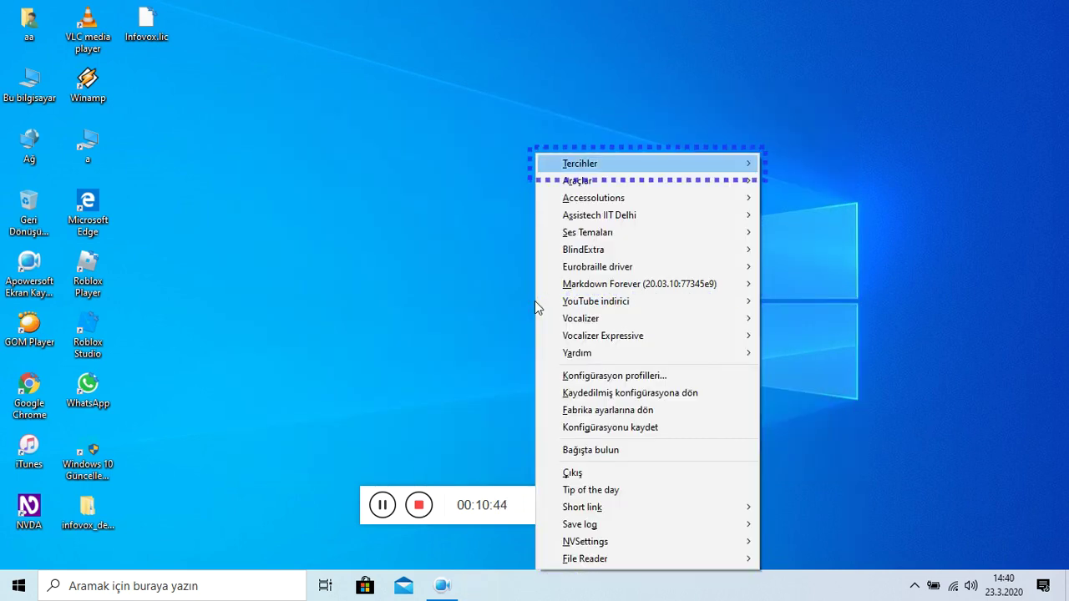
{"action": "key", "text": "insert+ctrl+g"}
{"action": "key", "text": "Down"}
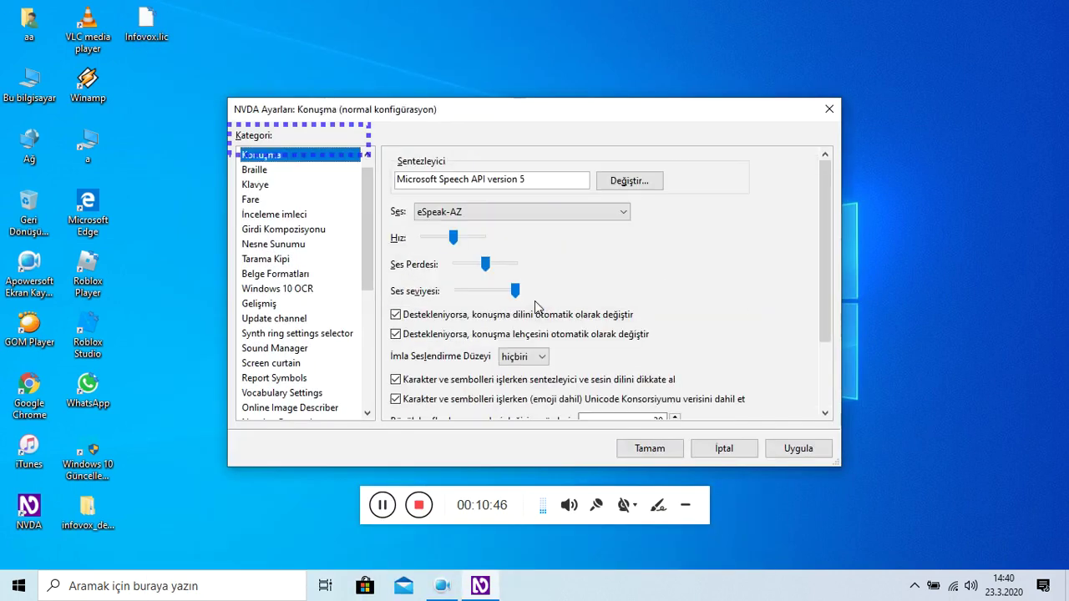
{"action": "key", "text": "Tab"}
{"action": "key", "text": "Tab"}
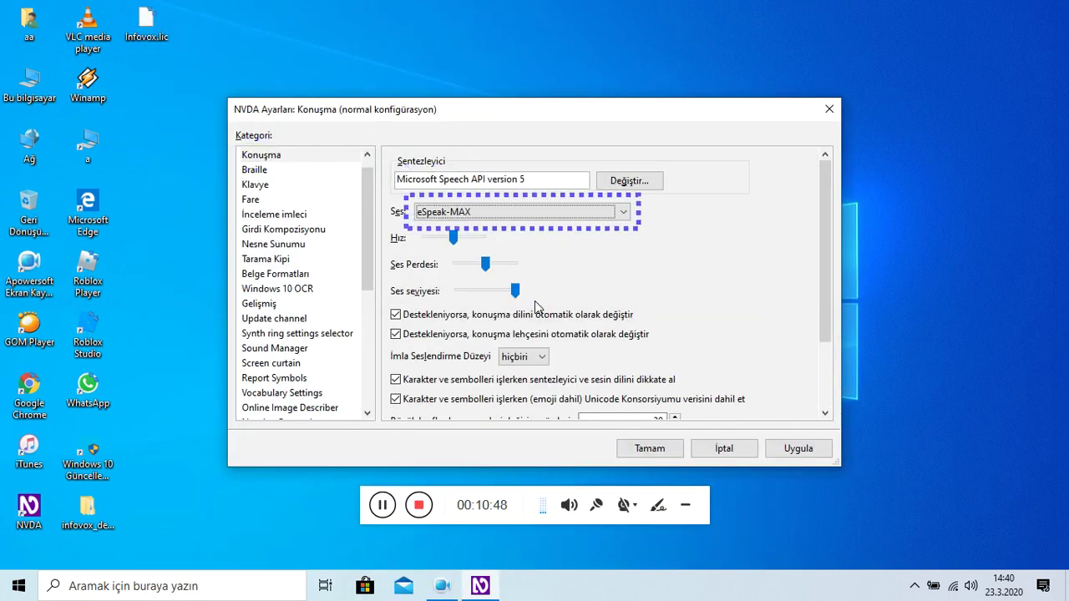
{"action": "key", "text": "Tab"}
{"action": "key", "text": "Return"}
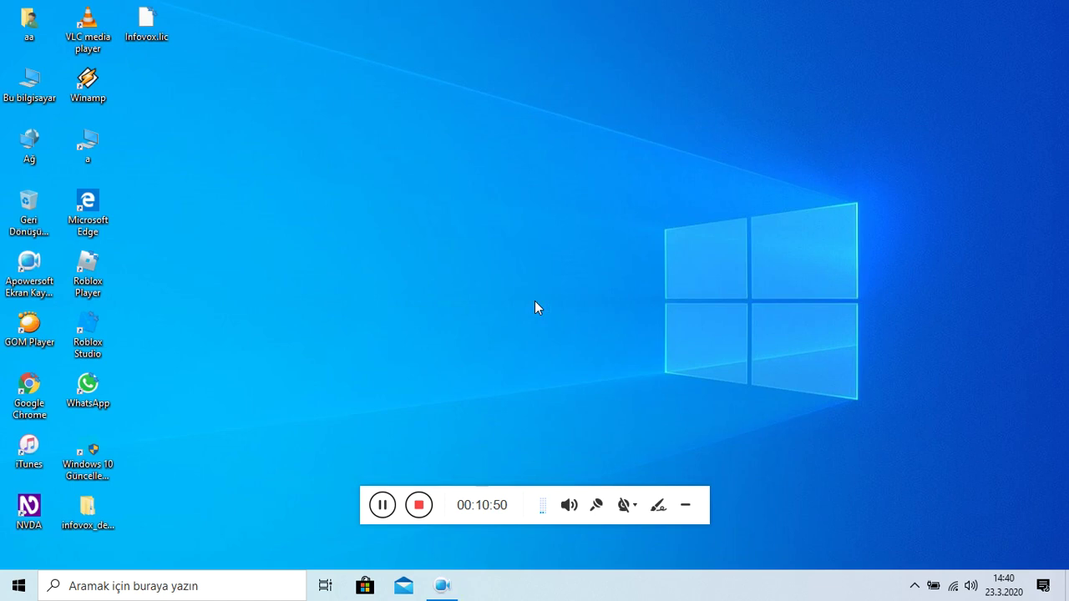
Step: Reopen the NVDA speech settings, select the voice that follows eSpeak-MAX and confirm
{"action": "key", "text": "insert+n"}
{"action": "key", "text": "Right"}
{"action": "key", "text": "Return"}
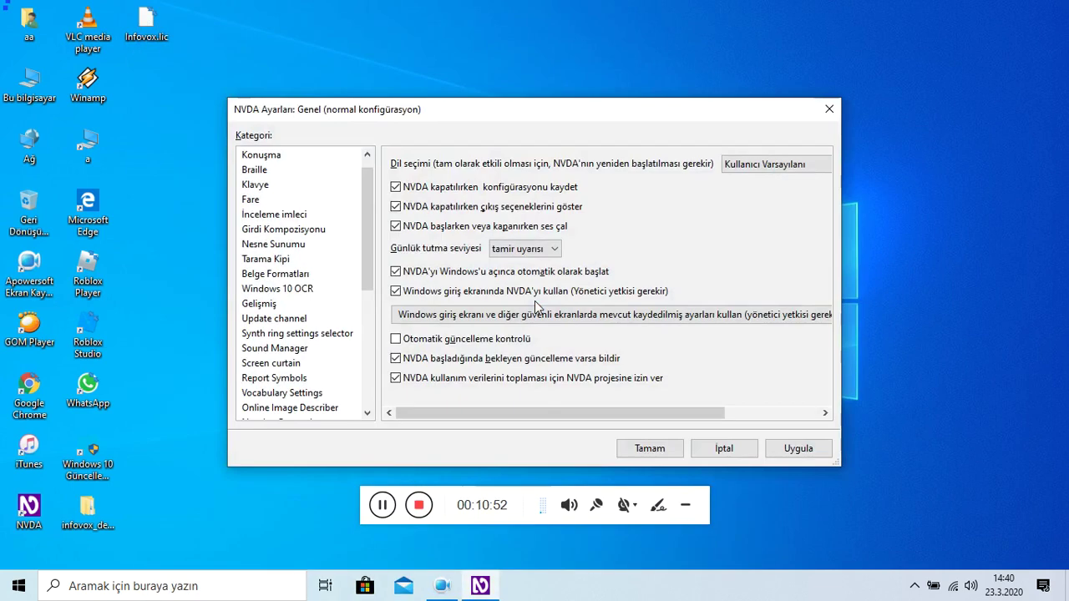
{"action": "key", "text": "Down"}
{"action": "key", "text": "Tab"}
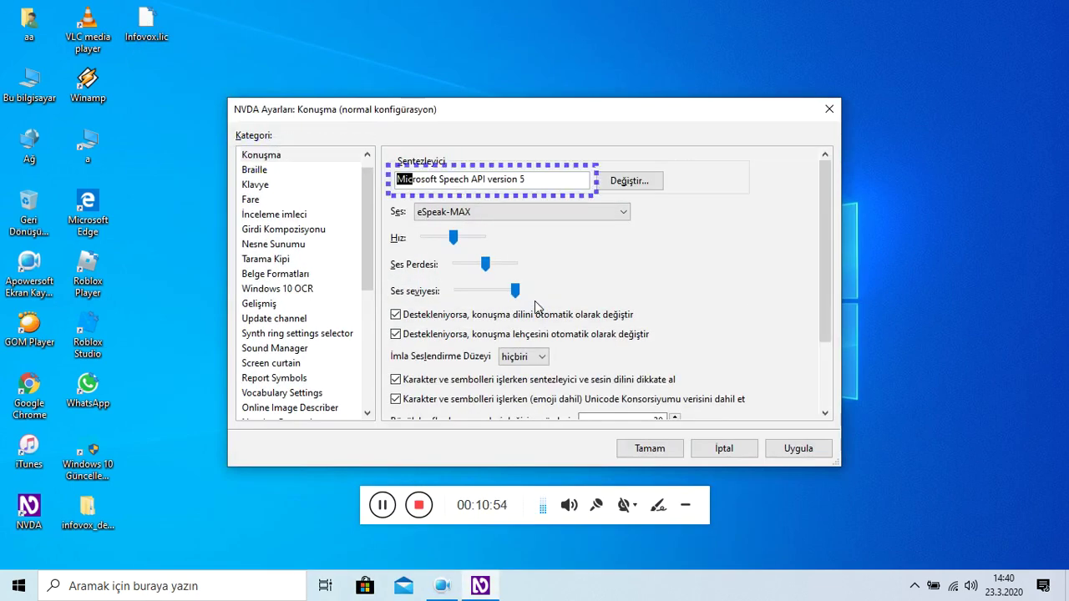
{"action": "key", "text": "Tab"}
{"action": "key", "text": "Down"}
{"action": "key", "text": "Tab"}
{"action": "key", "text": "Return"}
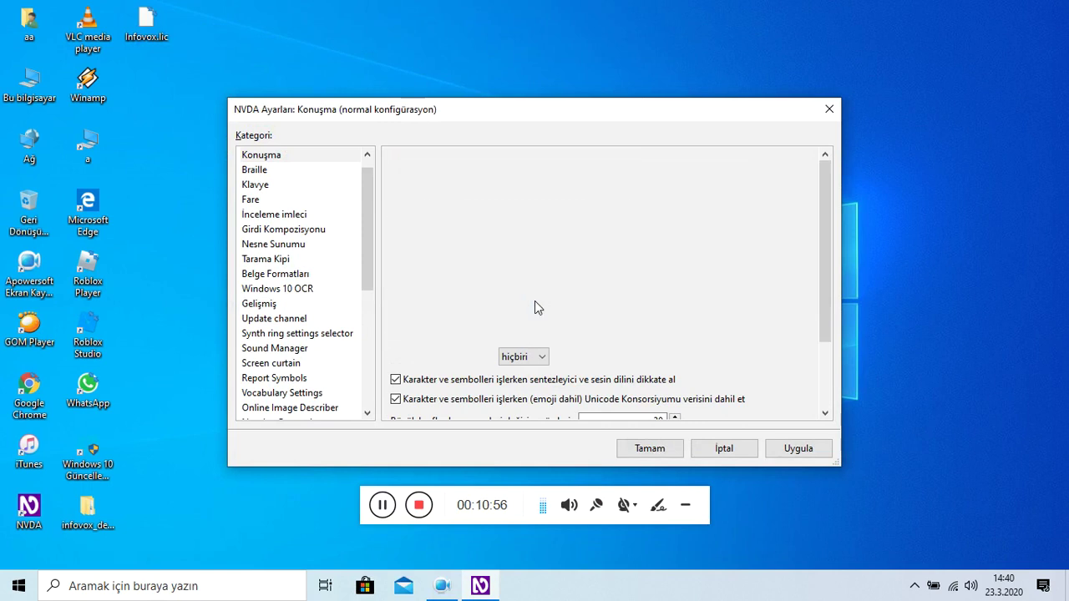
Step: Set the NVDA voice to Microsoft Zira Desktop - English (United States) and confirm
{"action": "key", "text": "insert+n"}
{"action": "key", "text": "Right"}
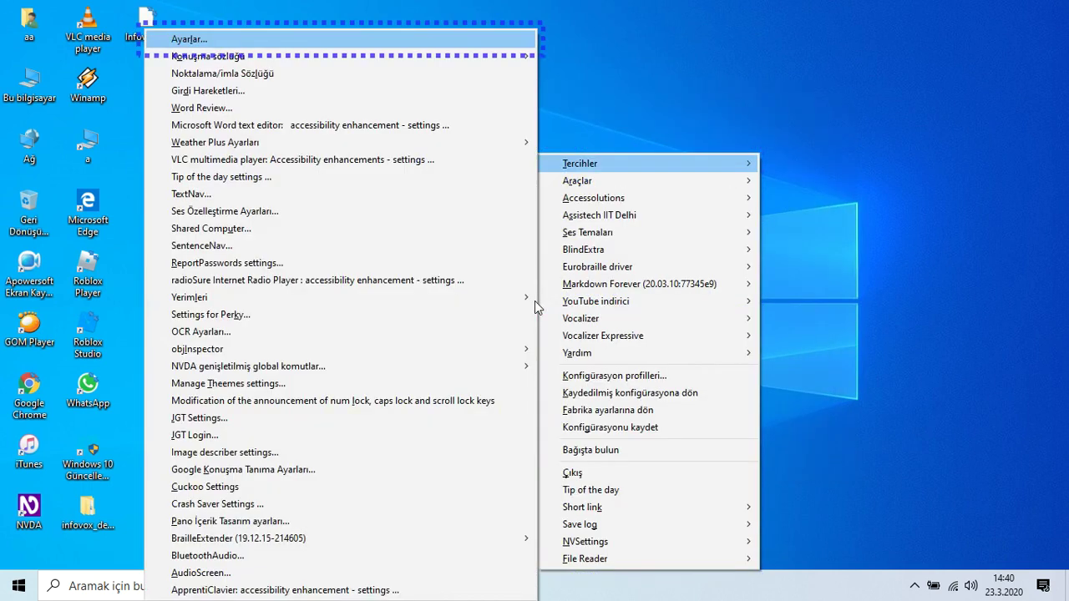
{"action": "key", "text": "Return"}
{"action": "key", "text": "Tab"}
{"action": "key", "text": "Tab"}
{"action": "key", "text": "Down"}
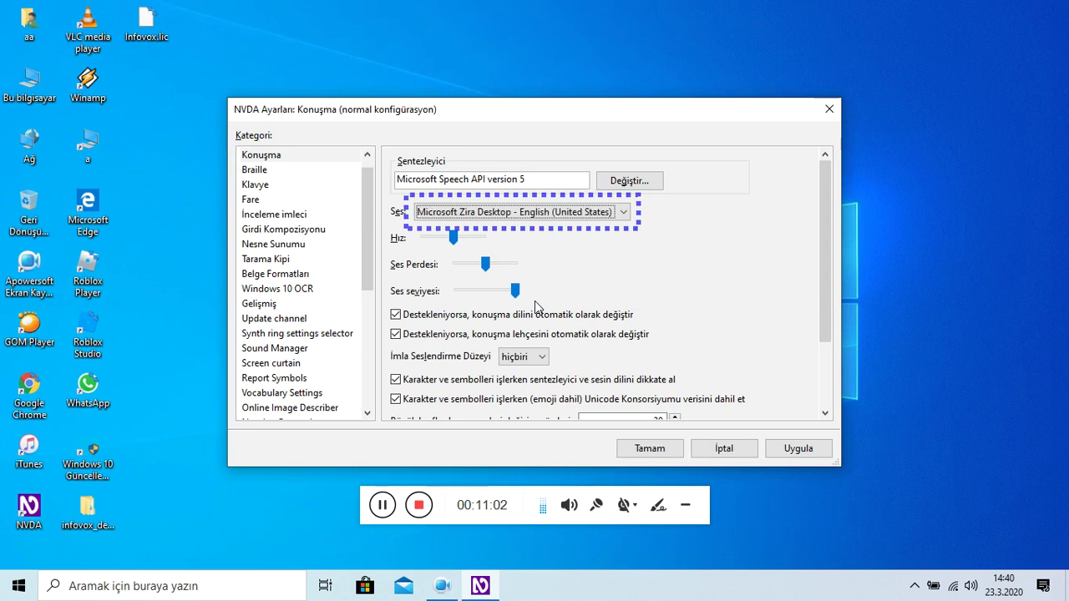
{"action": "key", "text": "Tab"}
{"action": "key", "text": "Return"}
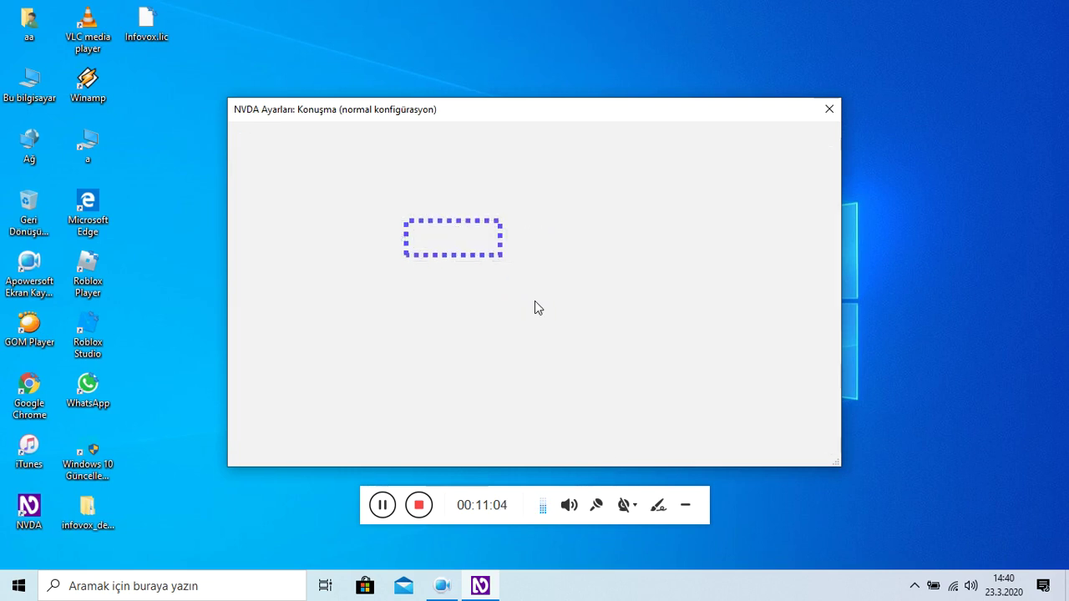
Step: Set the NVDA voice to VE_Turkish_Cem_22kHz in the Konuşma category and close the settings
{"action": "key", "text": "insert+n"}
{"action": "key", "text": "Right"}
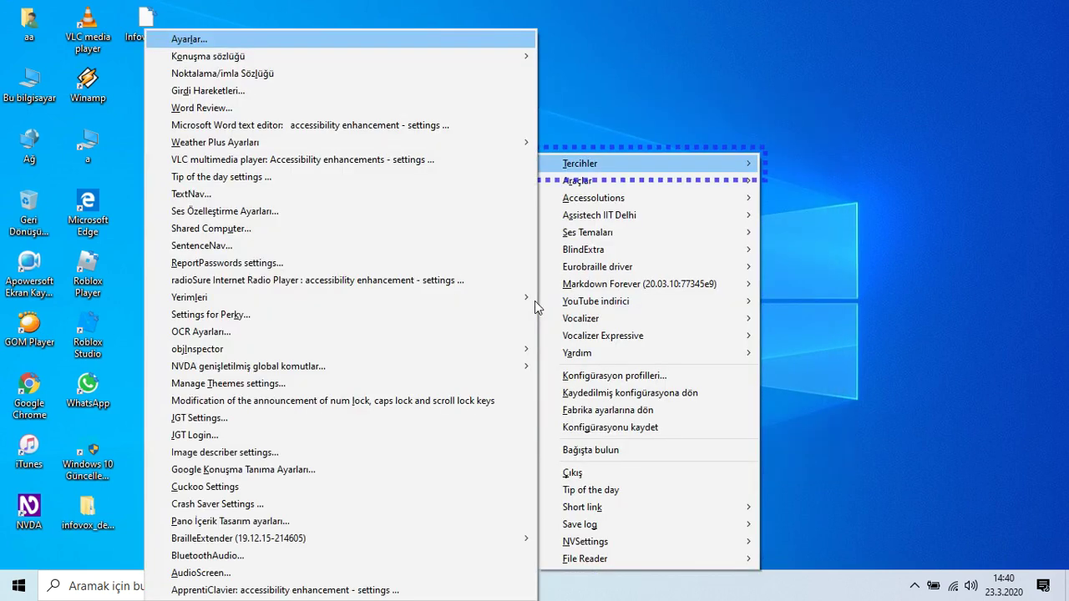
{"action": "key", "text": "Return"}
{"action": "key", "text": "Down"}
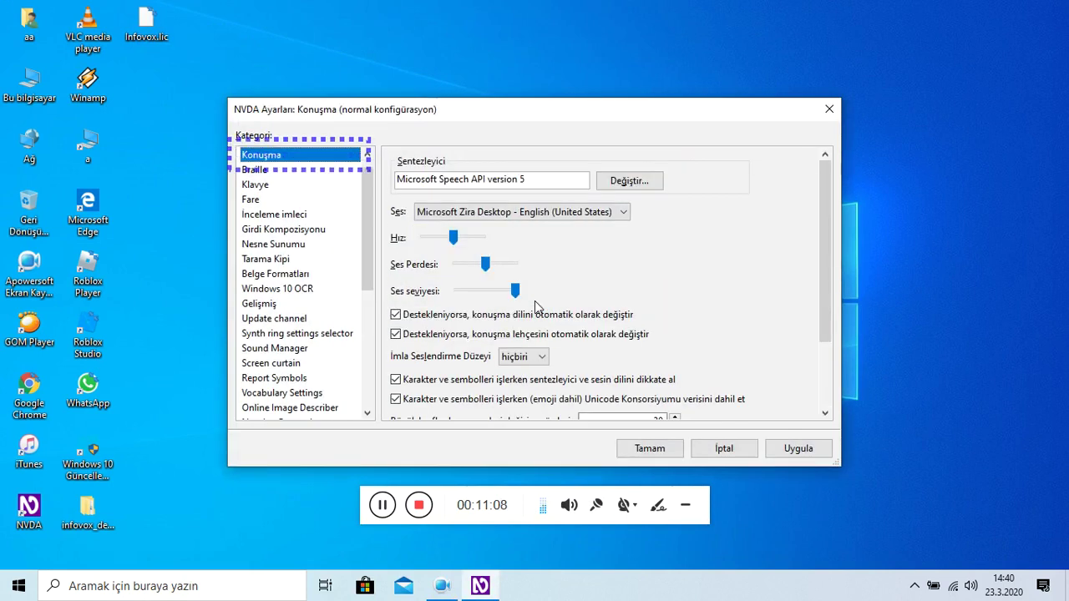
{"action": "key", "text": "Tab"}
{"action": "key", "text": "Tab"}
{"action": "key", "text": "Tab"}
{"action": "key", "text": "Down"}
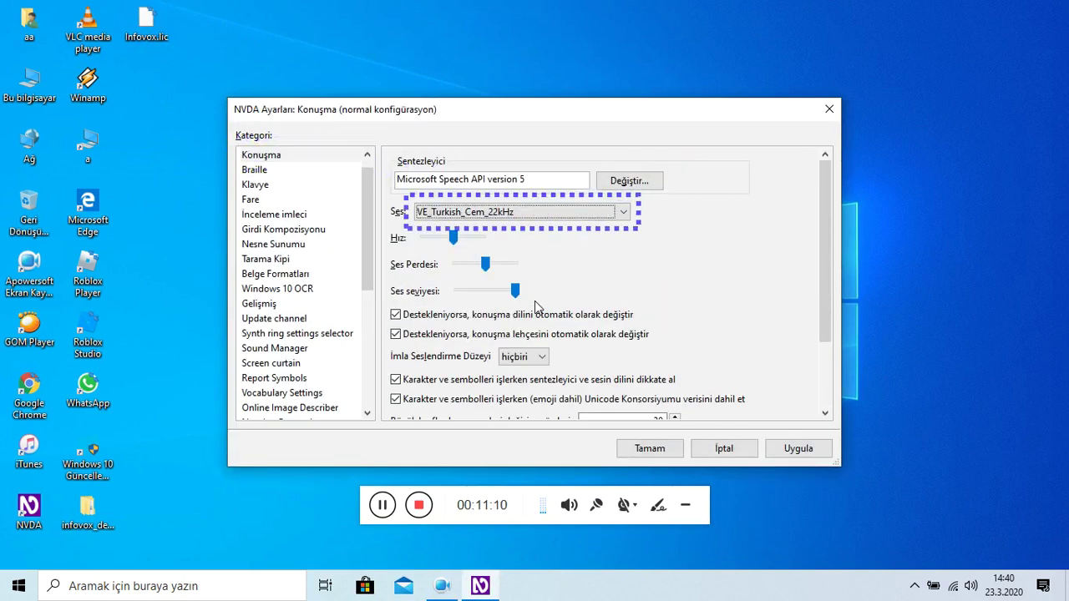
{"action": "key", "text": "Tab"}
{"action": "key", "text": "Escape"}
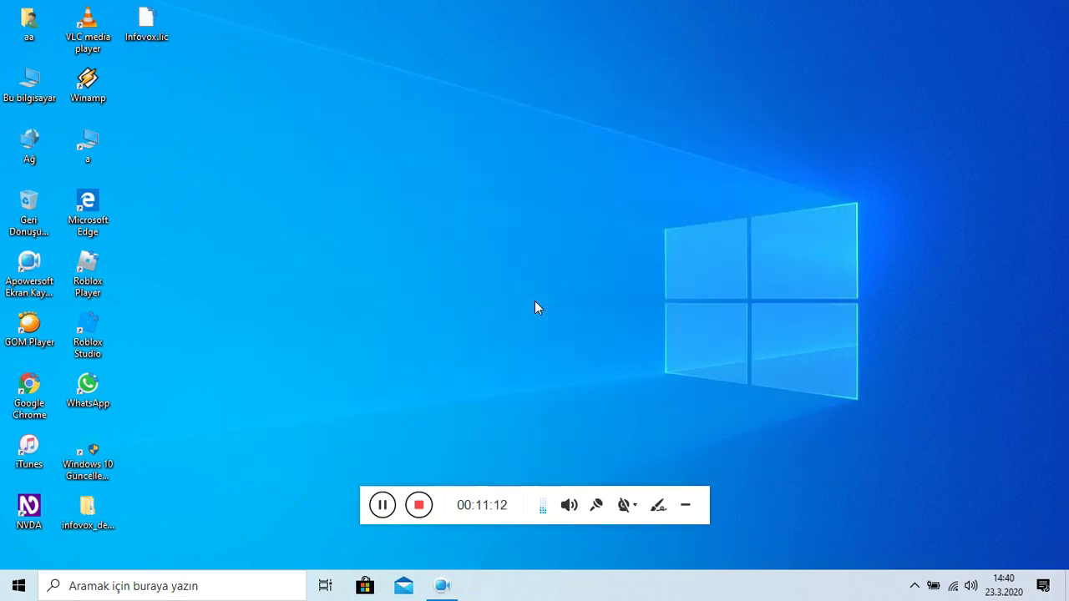
Step: Set the NVDA voice to VE_Turkish_Yelda_22kHz in the Konuşma category and confirm the settings
{"action": "key", "text": "insert+n"}
{"action": "key", "text": "Return"}
{"action": "key", "text": "Return"}
{"action": "key", "text": "Down"}
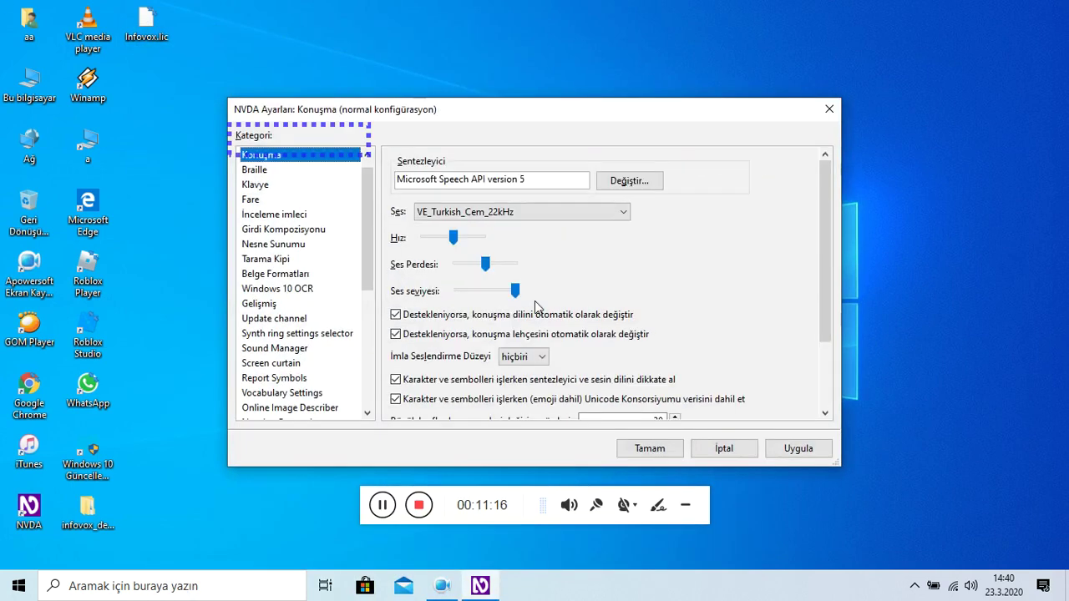
{"action": "key", "text": "Tab"}
{"action": "key", "text": "Tab"}
{"action": "key", "text": "Tab"}
{"action": "key", "text": "Down"}
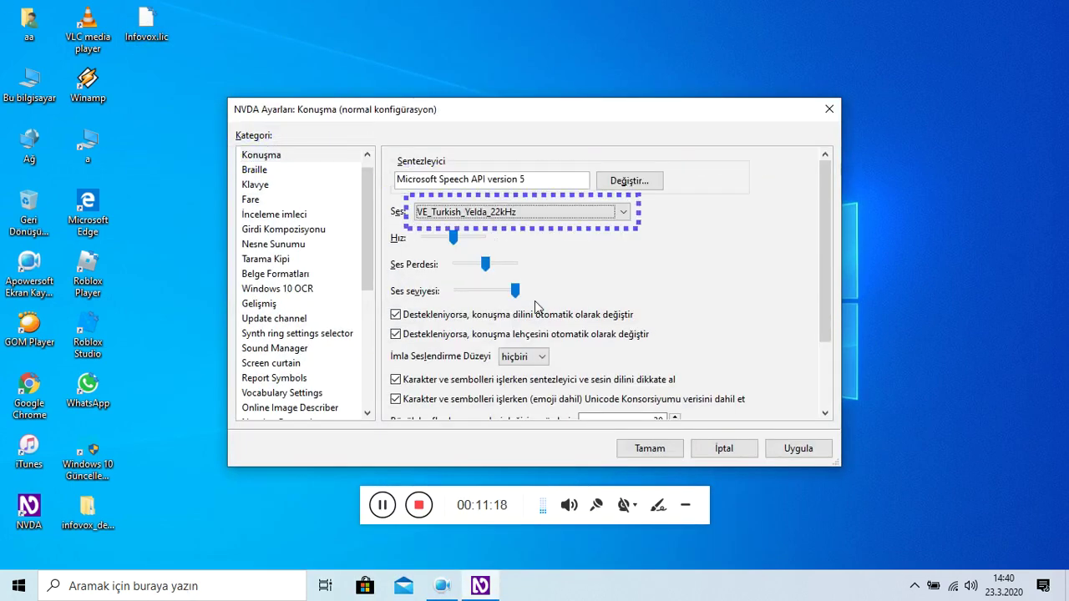
{"action": "key", "text": "Tab"}
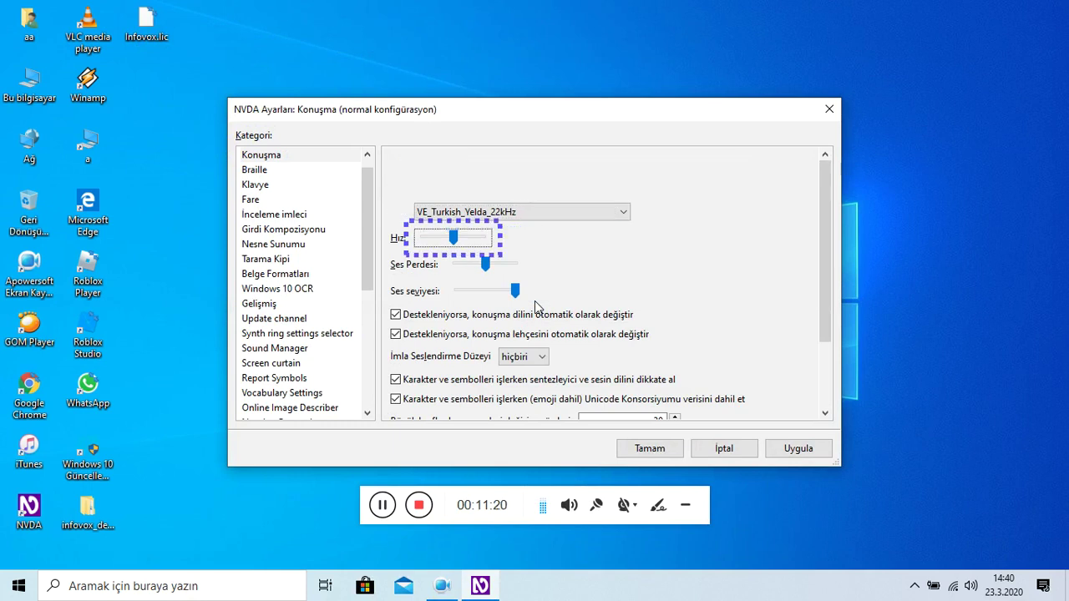
{"action": "key", "text": "Return"}
Step: Set the NVDA voice to Ipek (Turkish) SAPI5 - Ahmedstar and confirm the settings
{"action": "key", "text": "Insert+n"}
{"action": "key", "text": "Right"}
{"action": "key", "text": "Return"}
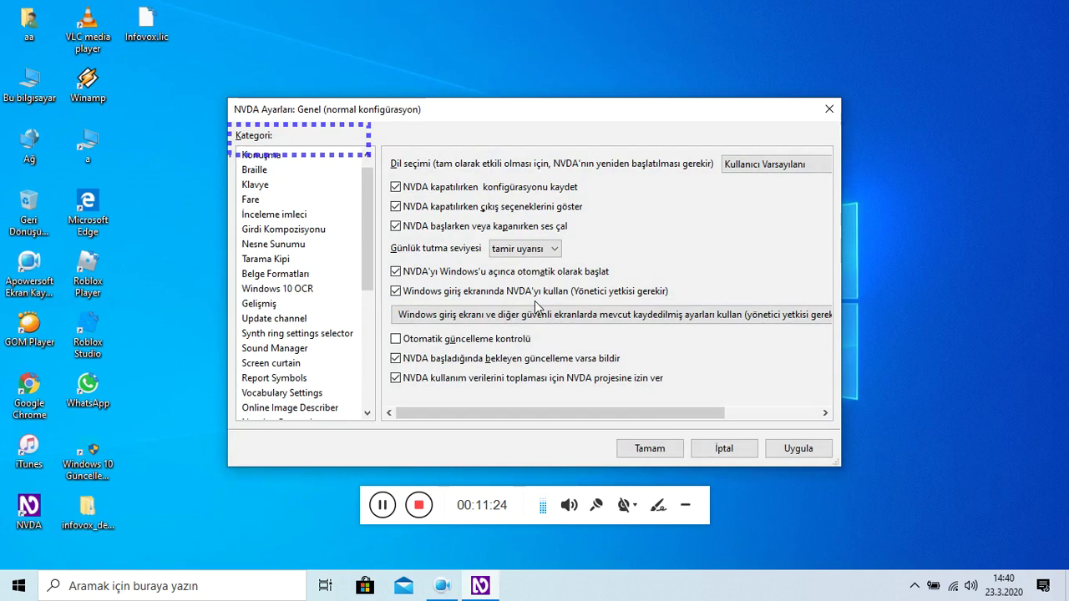
{"action": "key", "text": "Down"}
{"action": "key", "text": "Tab"}
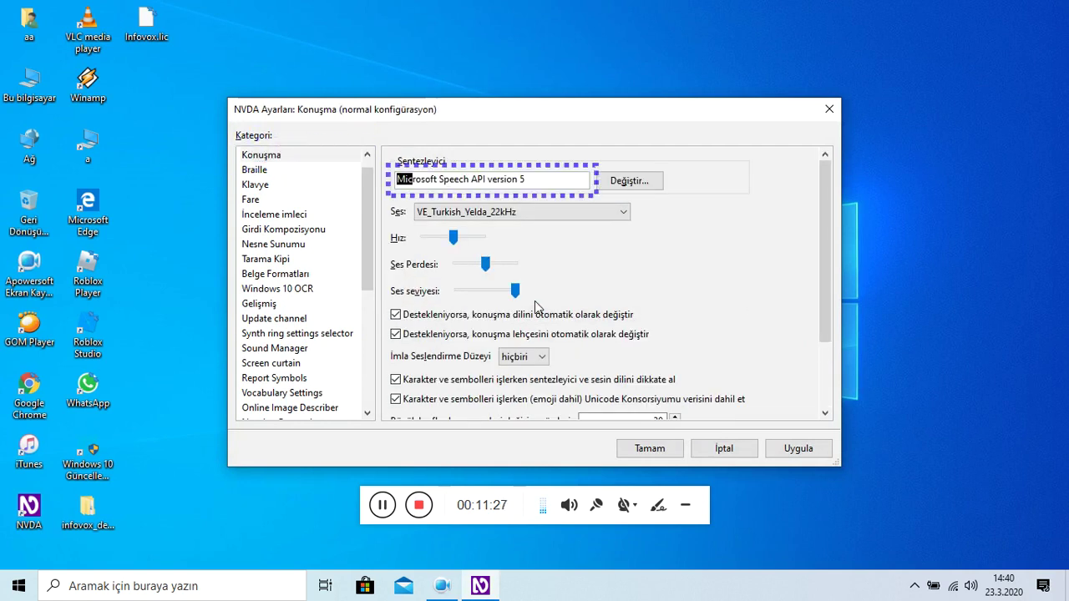
{"action": "key", "text": "Tab"}
{"action": "key", "text": "Up"}
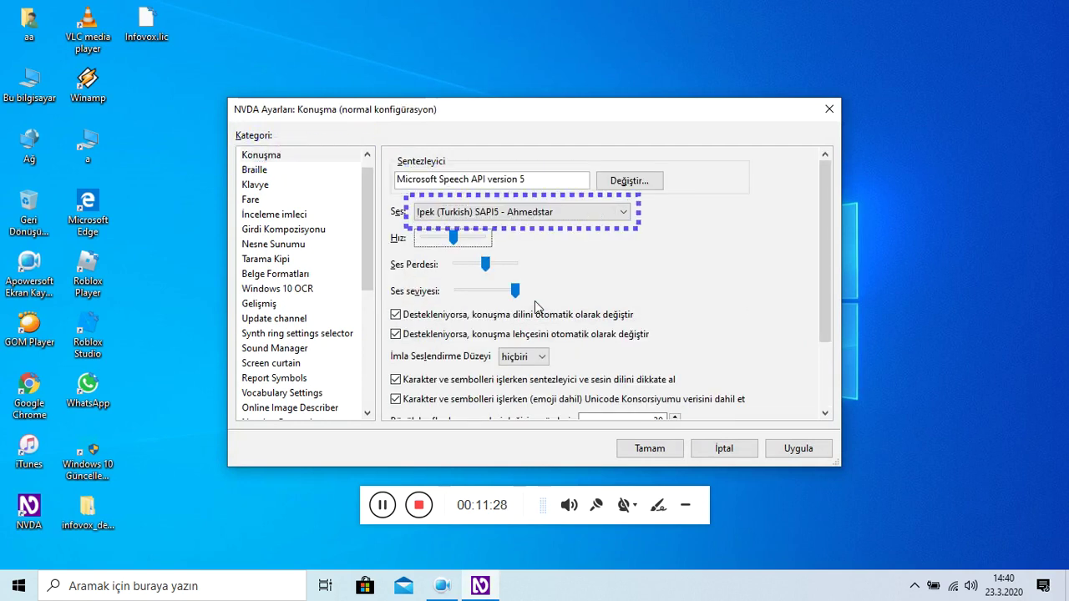
{"action": "key", "text": "Tab"}
{"action": "key", "text": "Tab"}
{"action": "key", "text": "Return"}
Step: Review the voice, rate and pitch fields in the NVDA speech settings, then close the settings without changes
{"action": "key", "text": "Insert+n"}
{"action": "key", "text": "Right"}
{"action": "key", "text": "Return"}
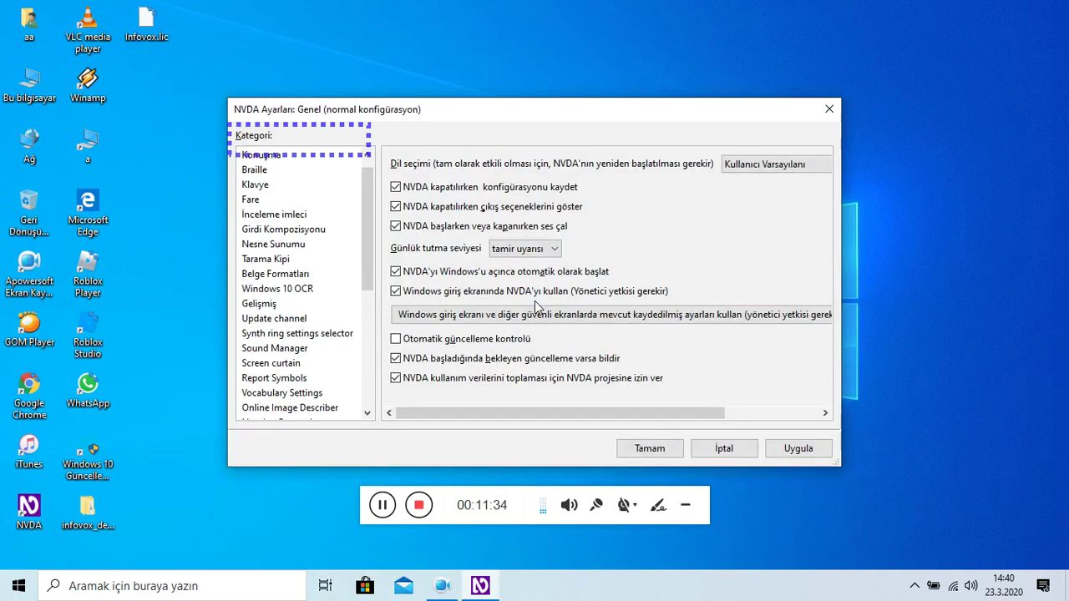
{"action": "key", "text": "Down"}
{"action": "key", "text": "Tab"}
{"action": "key", "text": "Tab"}
{"action": "key", "text": "Tab"}
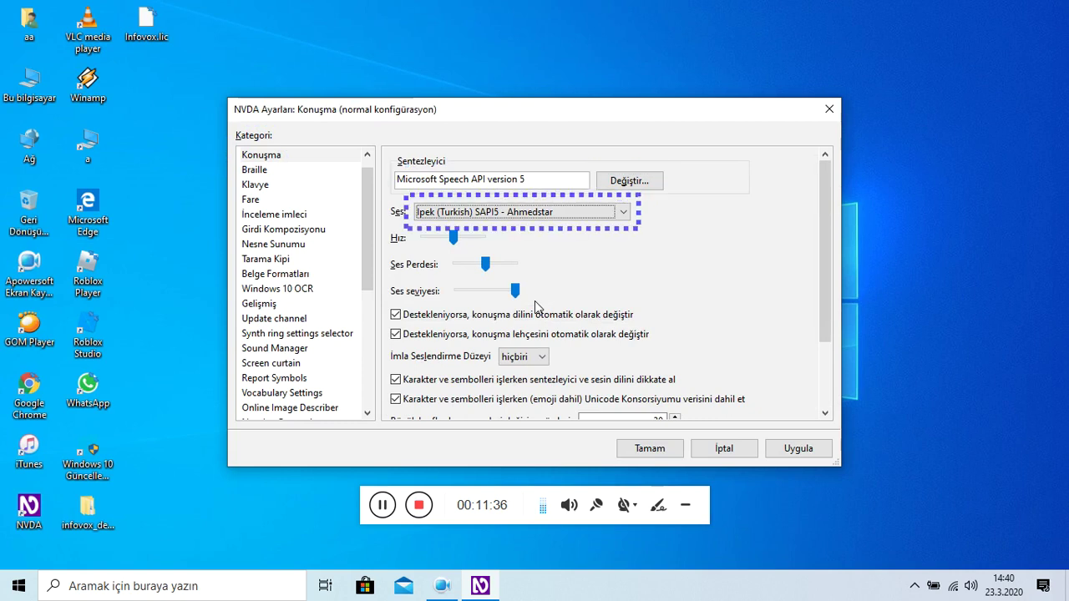
{"action": "key", "text": "Tab"}
{"action": "key", "text": "Tab"}
{"action": "key", "text": "Tab"}
{"action": "key", "text": "Tab"}
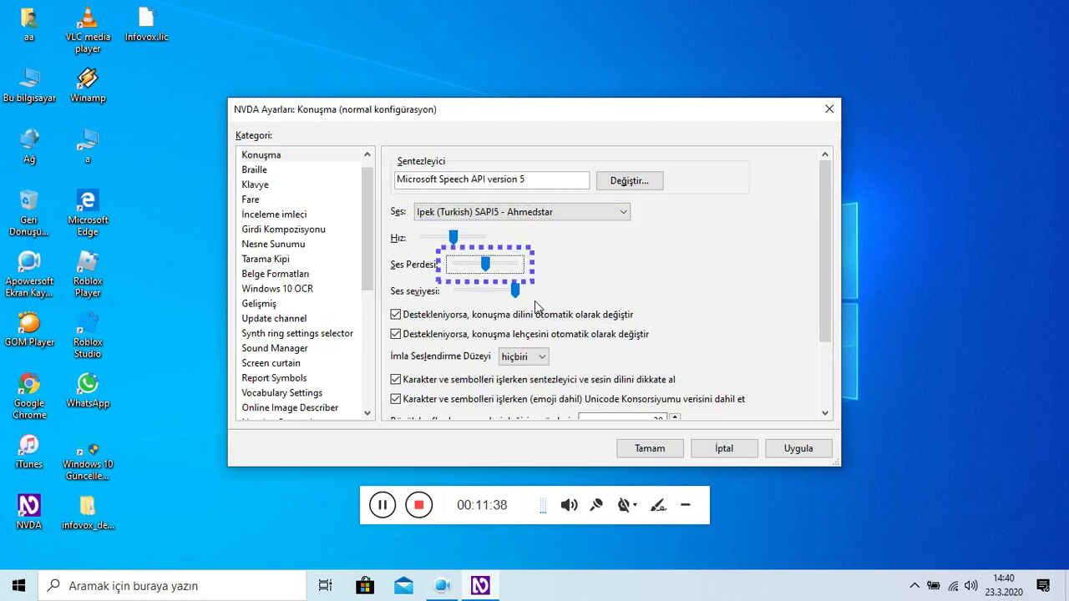
{"action": "key", "text": "Escape"}
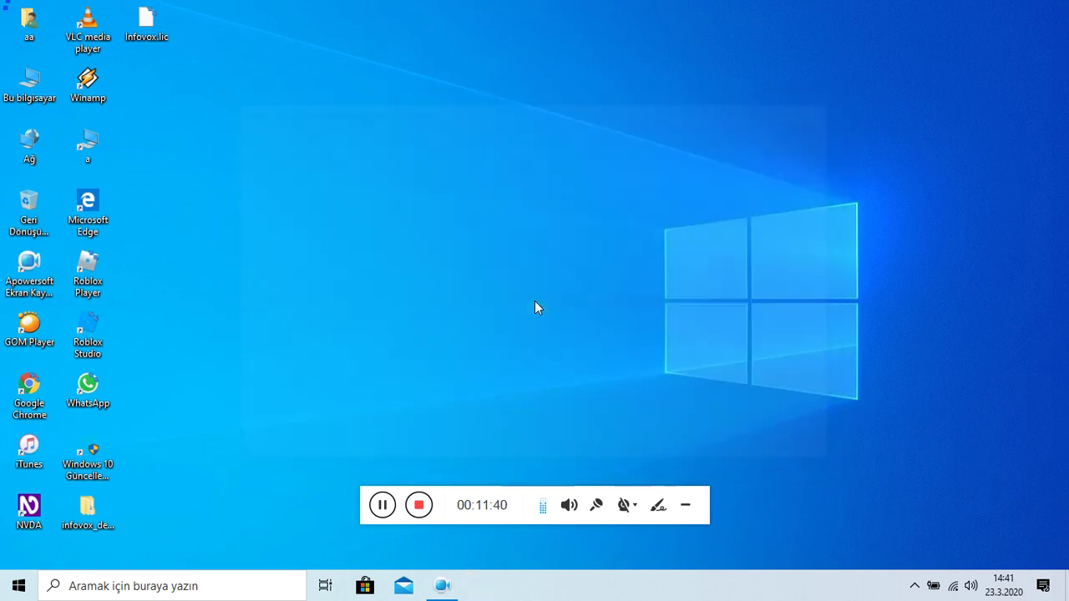
Step: Reopen the NVDA speech settings to check the selected voice and close them without changes
{"action": "key", "text": "Insert+n"}
{"action": "key", "text": "Right"}
{"action": "key", "text": "Return"}
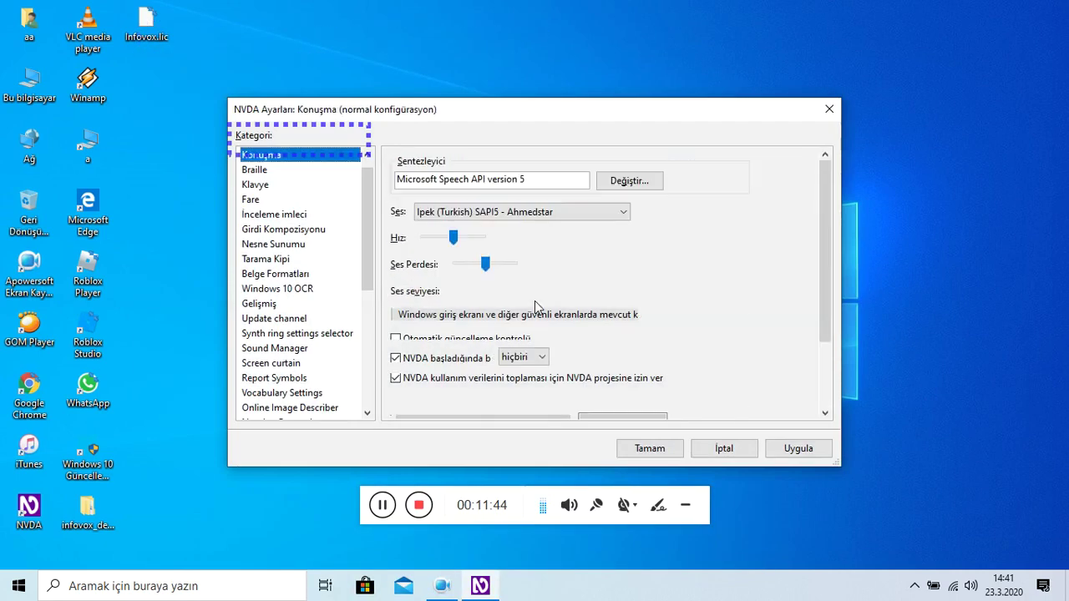
{"action": "key", "text": "Tab"}
{"action": "key", "text": "Tab"}
{"action": "key", "text": "Tab"}
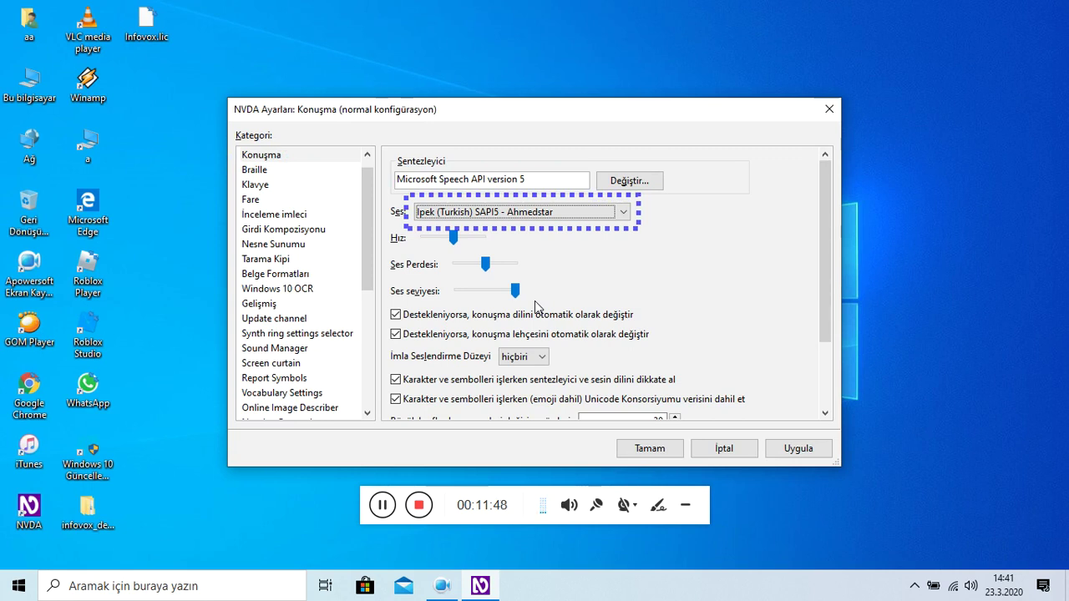
{"action": "key", "text": "Tab"}
{"action": "key", "text": "Escape"}
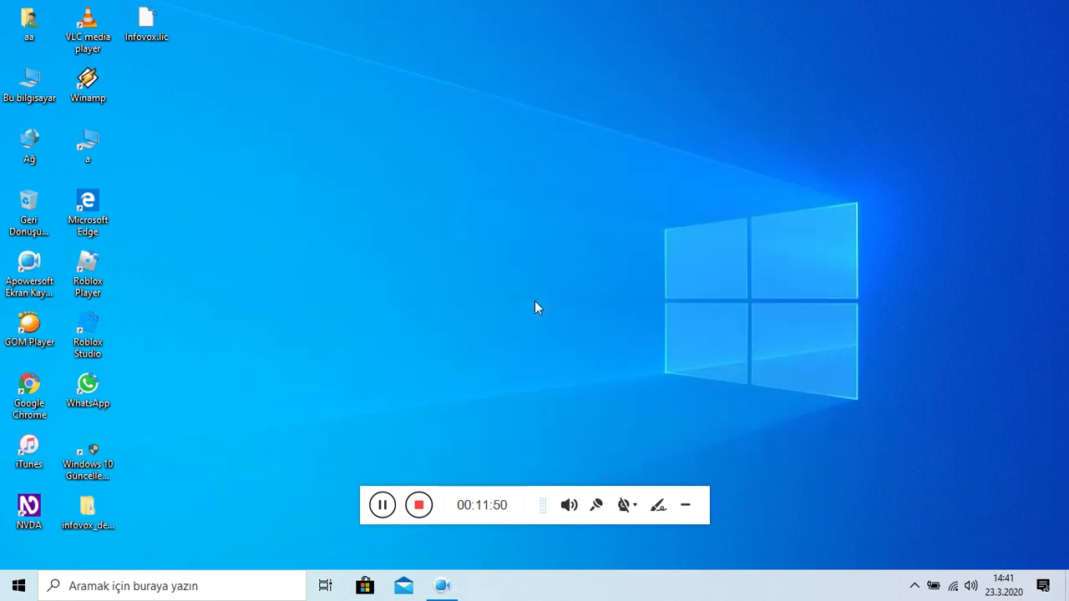
Step: Set the NVDA voice to IVONA 2 Filiz - Turkish female voice [22kHz] and confirm the settings
{"action": "key", "text": "insert+n"}
{"action": "key", "text": "ctrl+insert+g"}
{"action": "key", "text": "Down"}
{"action": "key", "text": "Tab"}
{"action": "key", "text": "Tab"}
{"action": "key", "text": "Tab"}
{"action": "key", "text": "Down"}
{"action": "key", "text": "Down"}
{"action": "key", "text": "Down"}
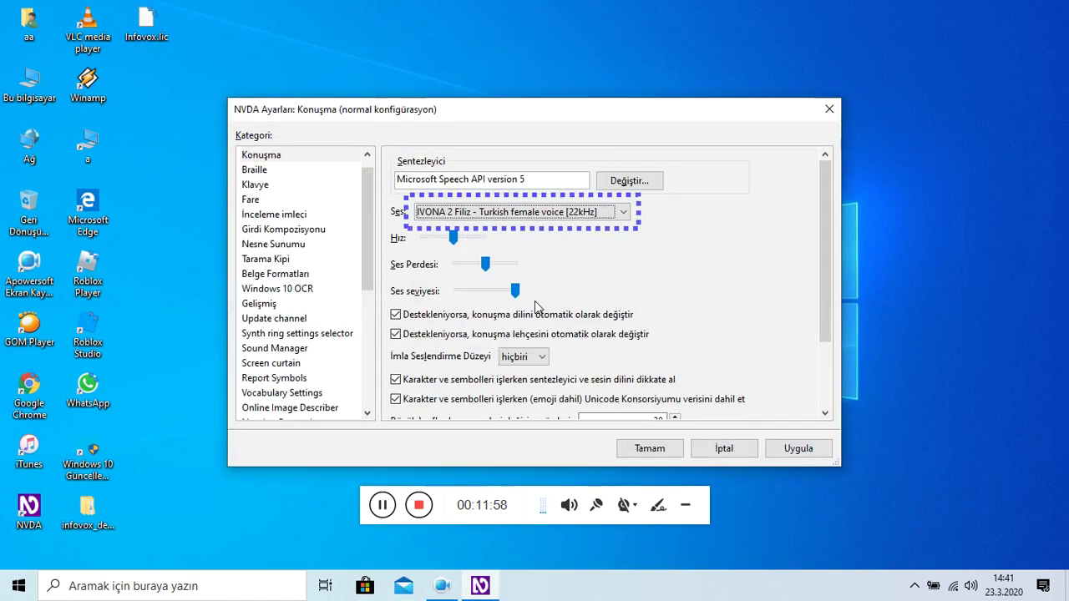
{"action": "key", "text": "Return"}
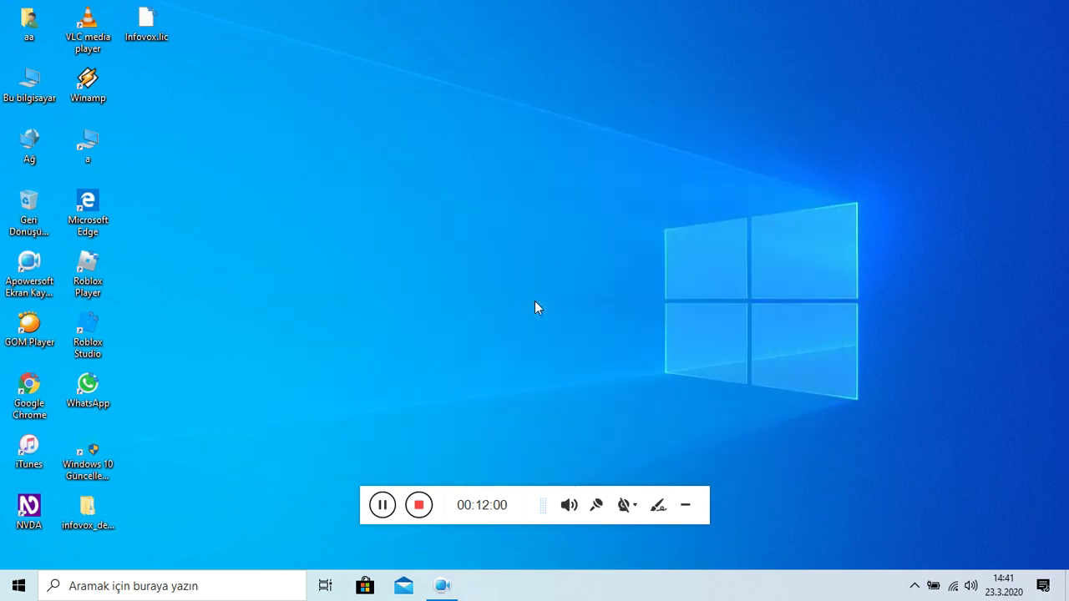
Step: Change the NVDA synthesizer to Microsoft Speech API version 4 and confirm the speech settings
{"action": "key", "text": "insert+n"}
{"action": "key", "text": "Right"}
{"action": "key", "text": "Return"}
{"action": "key", "text": "Down"}
{"action": "key", "text": "Tab"}
{"action": "key", "text": "Tab"}
{"action": "key", "text": "space"}
{"action": "key", "text": "Return"}
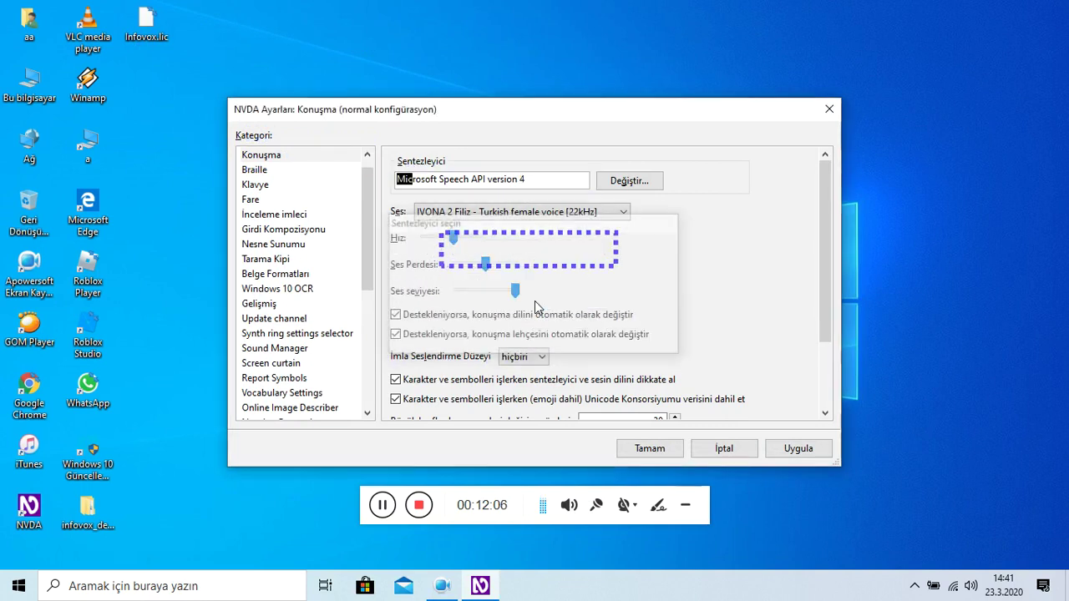
{"action": "key", "text": "Tab"}
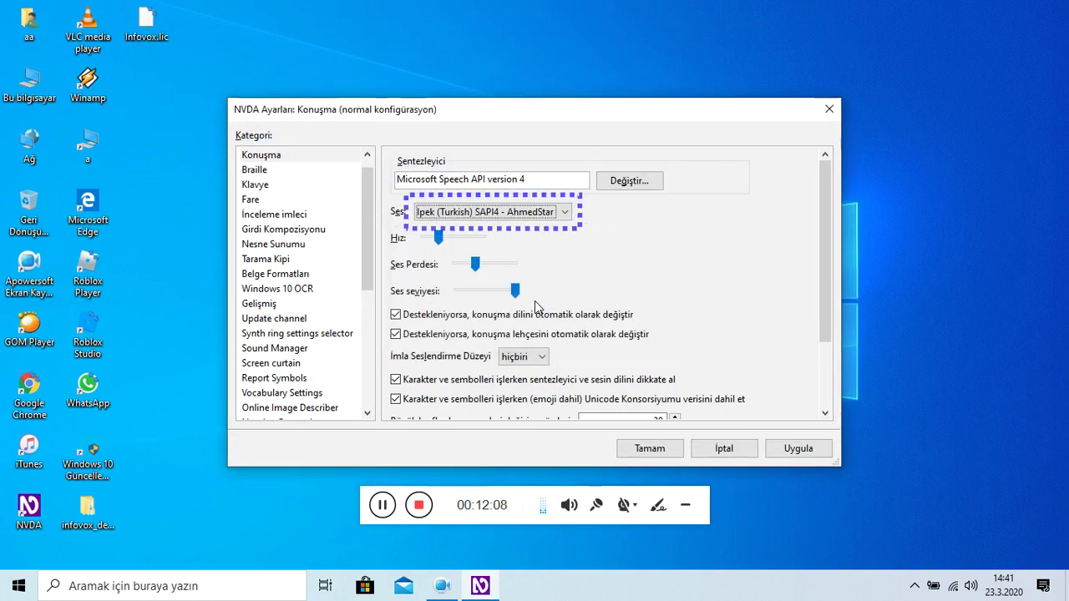
{"action": "key", "text": "Return"}
Step: Open the NVDA speech settings to check the voice selected for Microsoft Speech API version 4, and close them without changes
{"action": "key", "text": "Insert+n"}
{"action": "key", "text": "Down"}
{"action": "key", "text": "Right"}
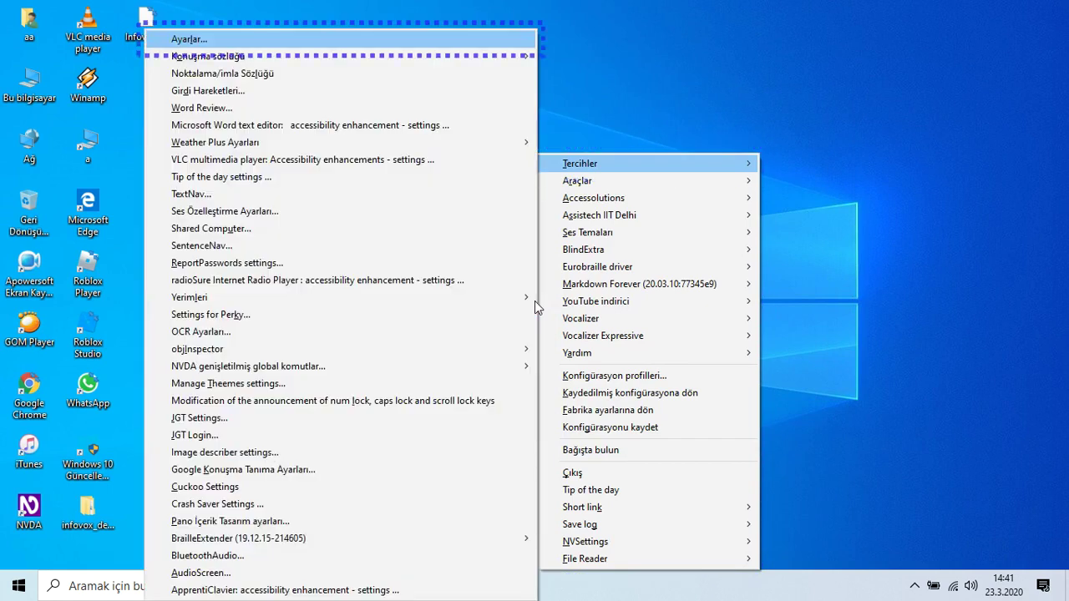
{"action": "key", "text": "Return"}
{"action": "key", "text": "Tab"}
{"action": "key", "text": "Tab"}
{"action": "key", "text": "Tab"}
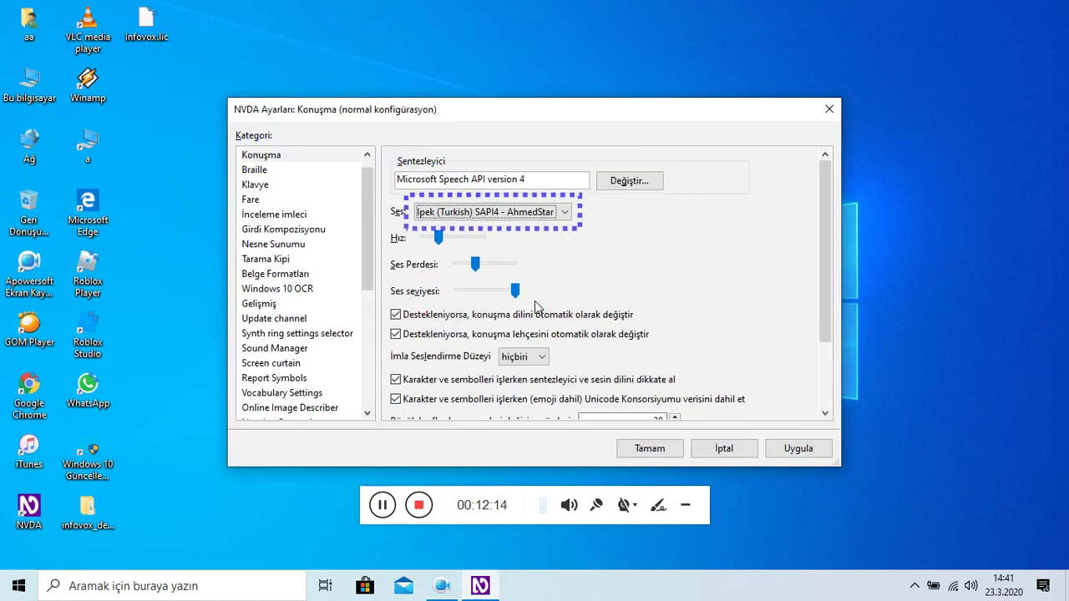
{"action": "key", "text": "Tab"}
{"action": "key", "text": "Return"}
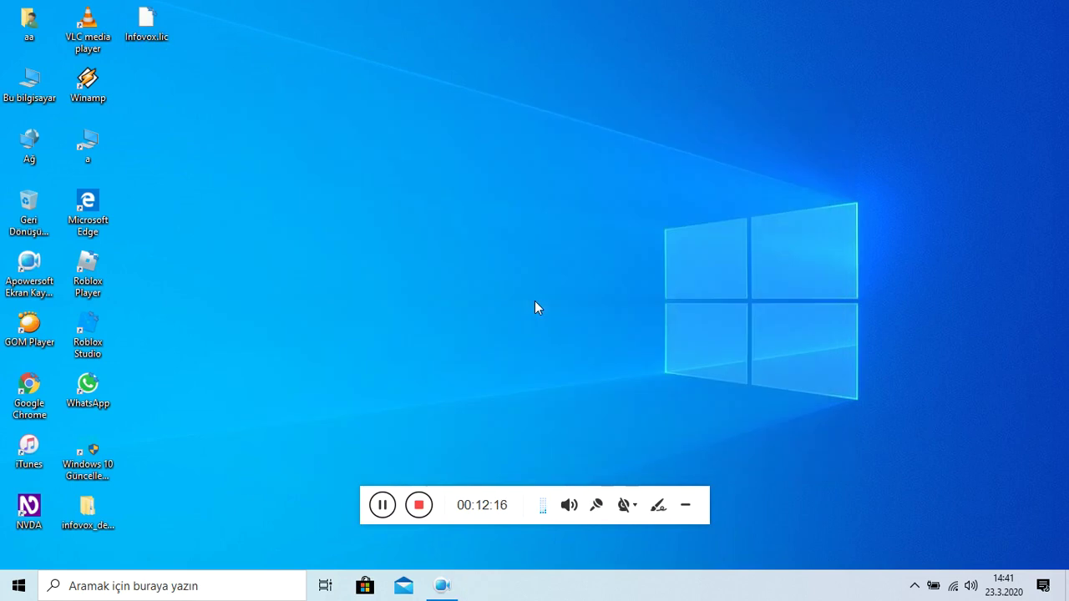
Step: Reopen the NVDA speech settings to review the voice and rate fields, then close them without changes
{"action": "key", "text": "insert+n"}
{"action": "key", "text": "Right"}
{"action": "key", "text": "Return"}
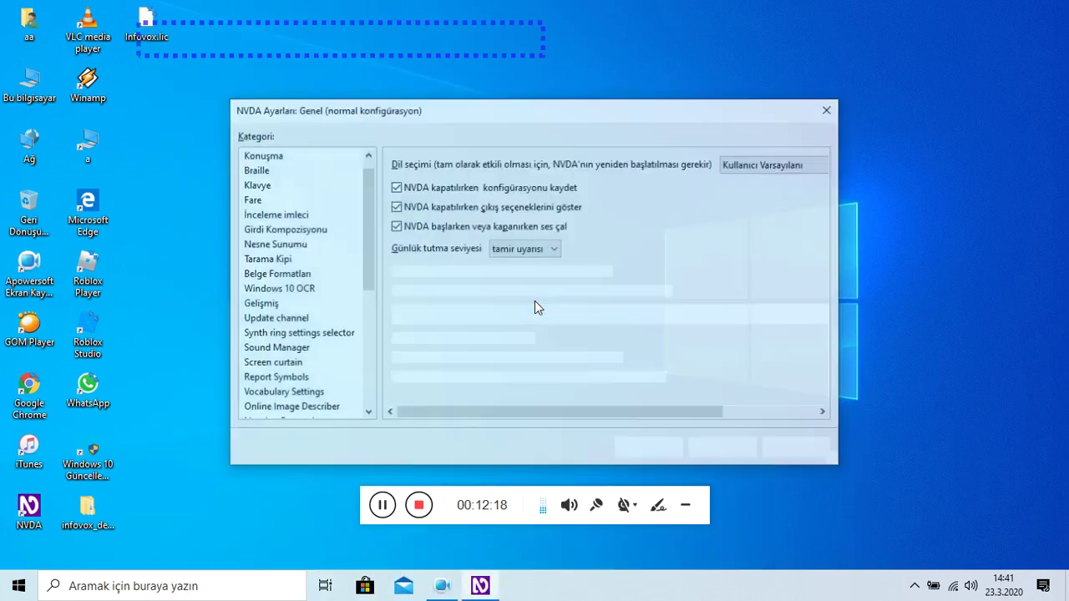
{"action": "key", "text": "Down"}
{"action": "key", "text": "Tab"}
{"action": "key", "text": "Tab"}
{"action": "key", "text": "Tab"}
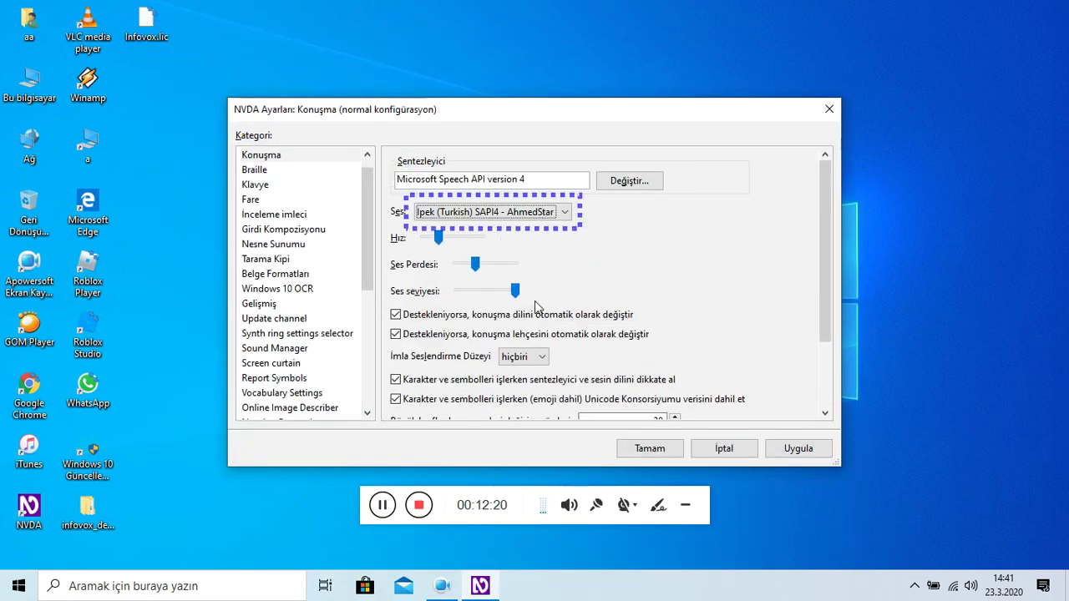
{"action": "key", "text": "Tab"}
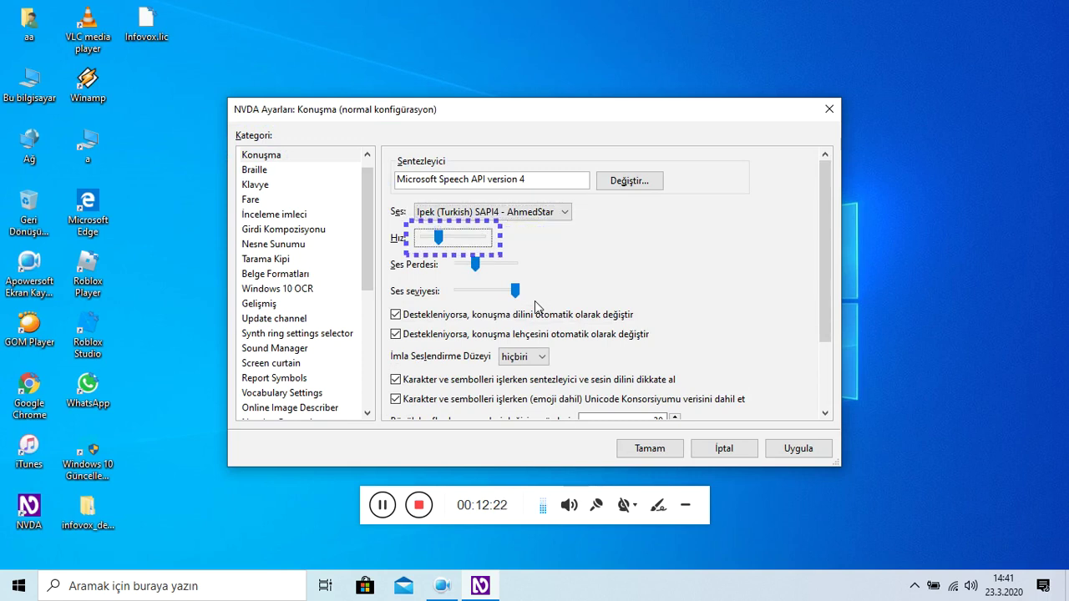
{"action": "key", "text": "Return"}
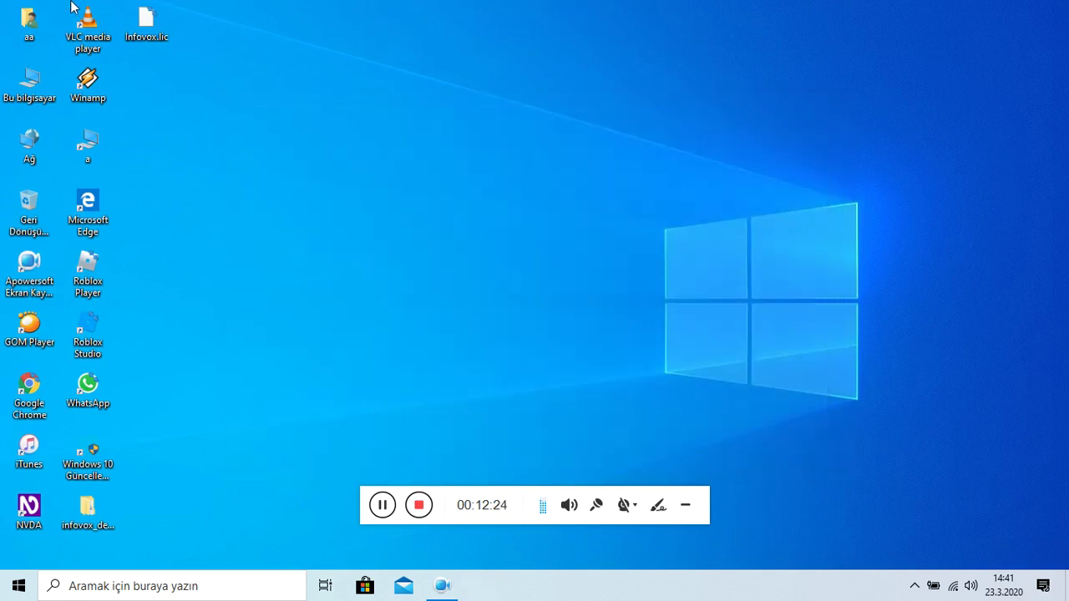